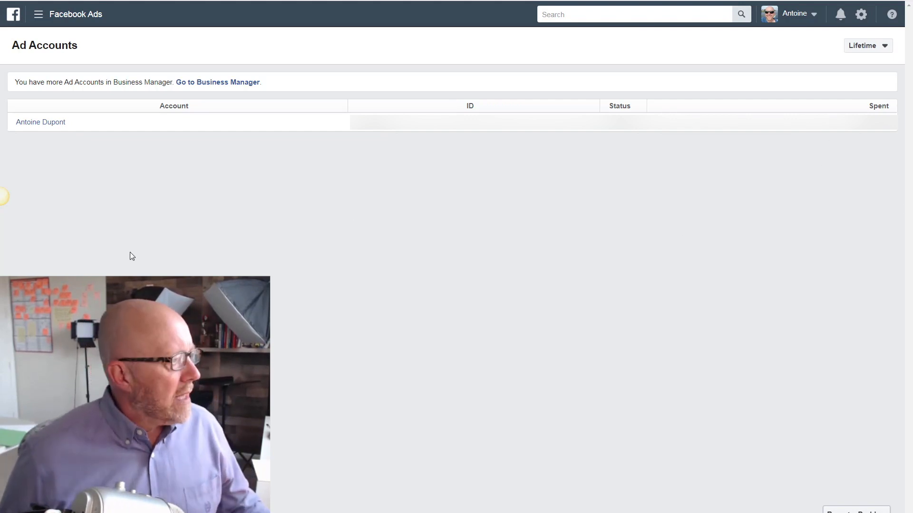
Open the personal ad account and start creating a new campaign
click(42, 123)
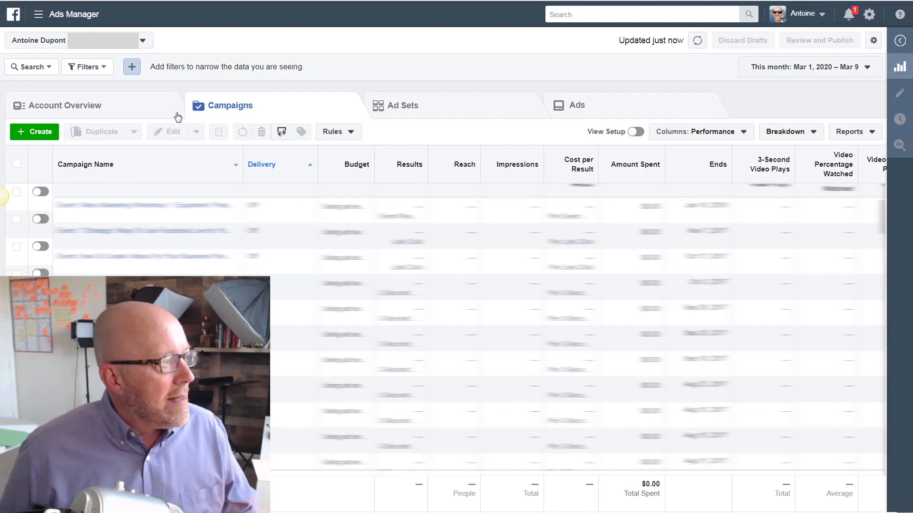
click(41, 133)
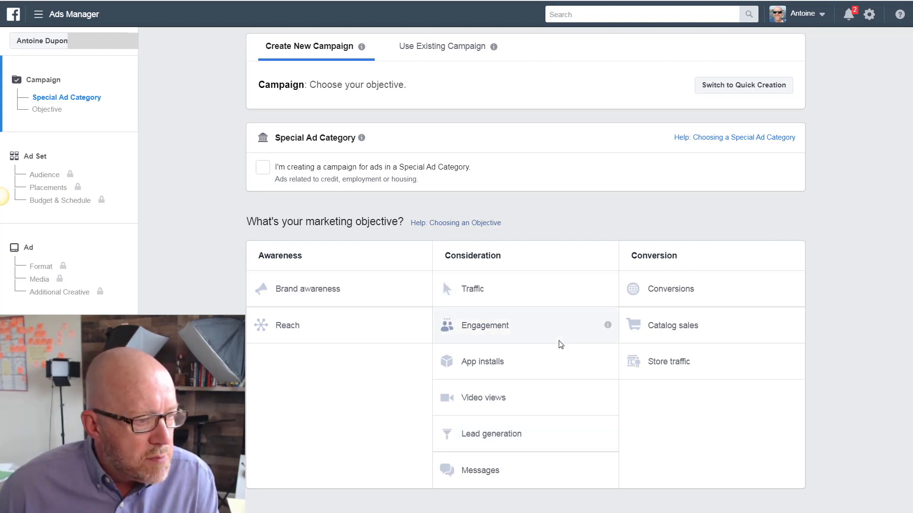
Choose Traffic as the campaign's marketing objective and continue to the ad set settings, keeping the default campaign name
mouse_move(608, 363)
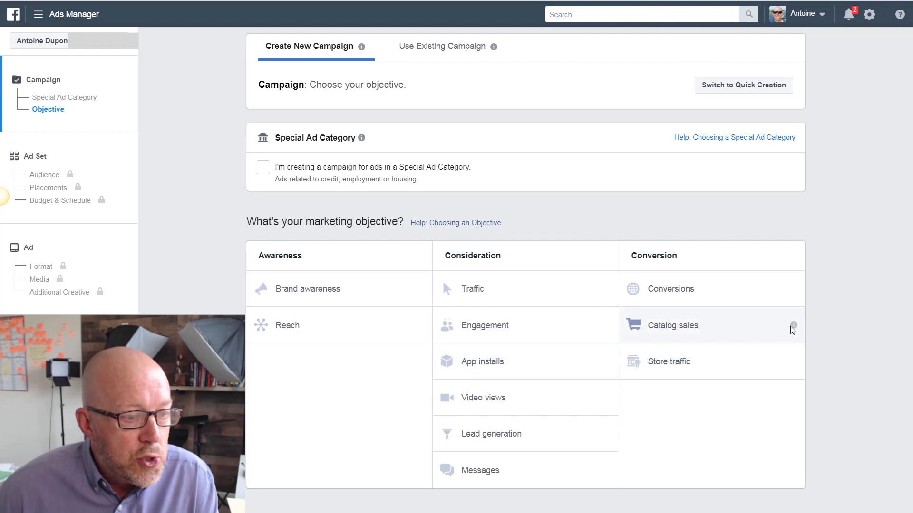
mouse_move(795, 327)
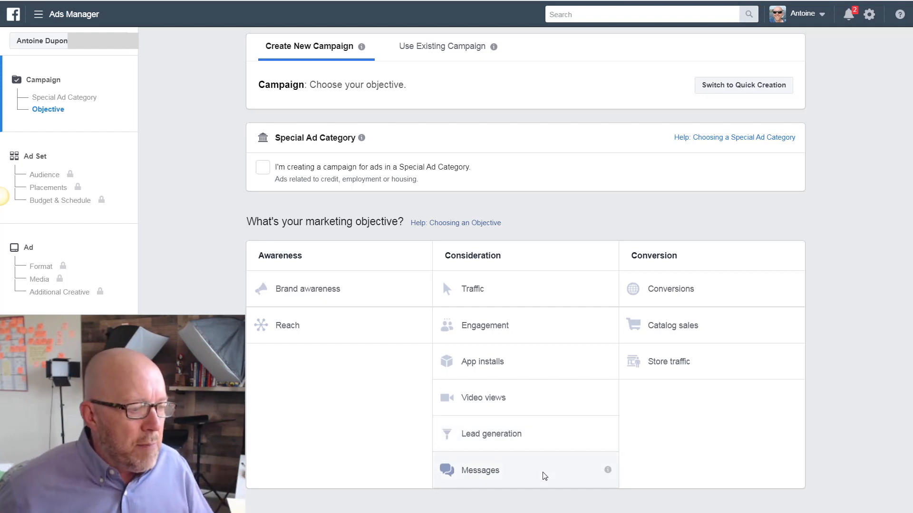
click(544, 291)
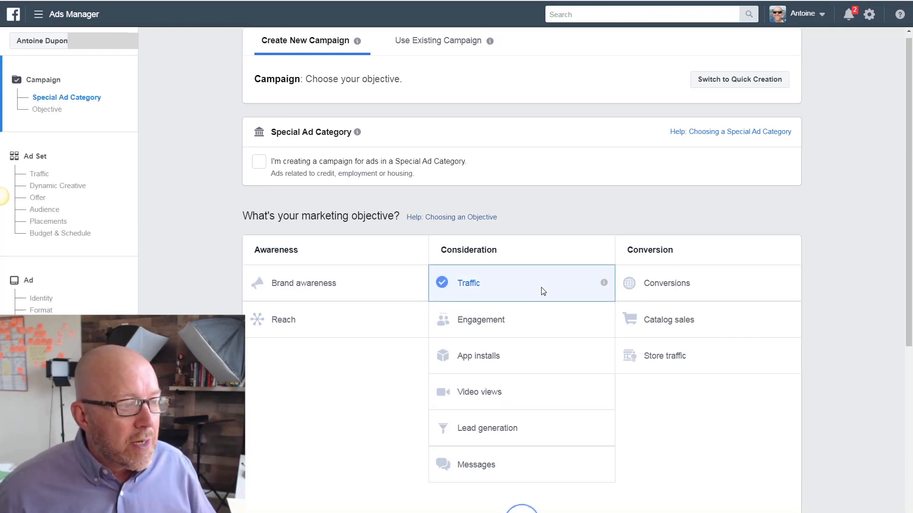
scroll(846, 298, down, 2)
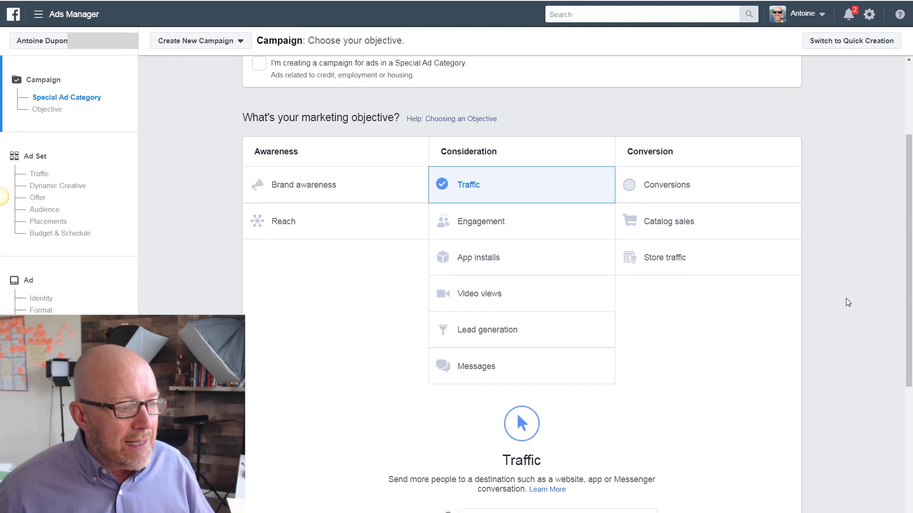
scroll(846, 299, down, 3)
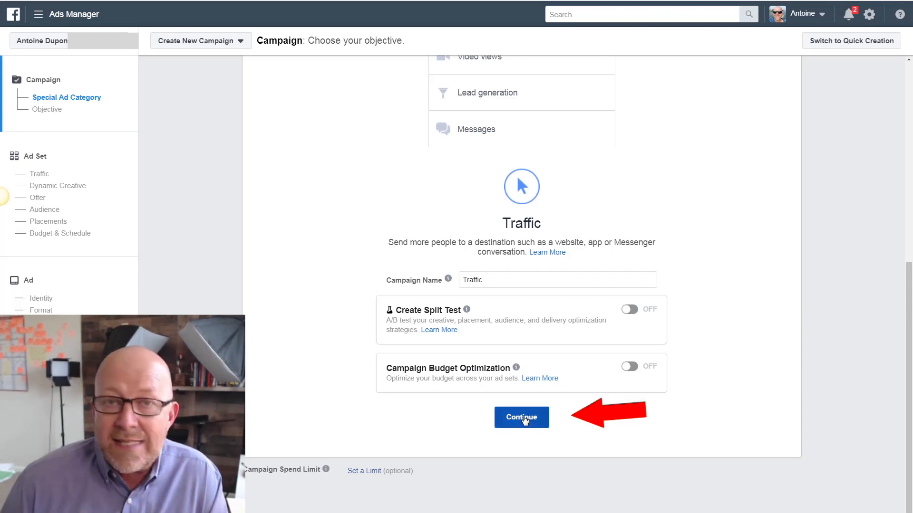
click(523, 418)
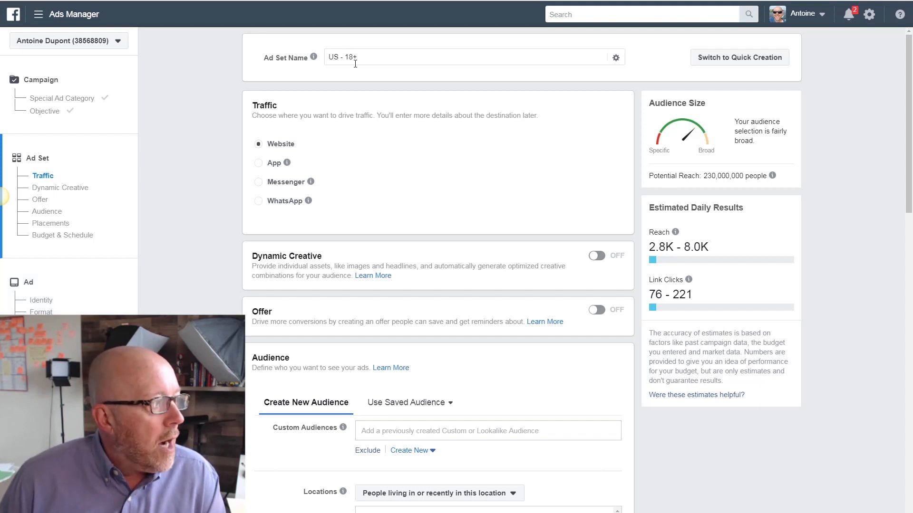
Rename the ad set as Divorce Counseling
drag(373, 57, 313, 53)
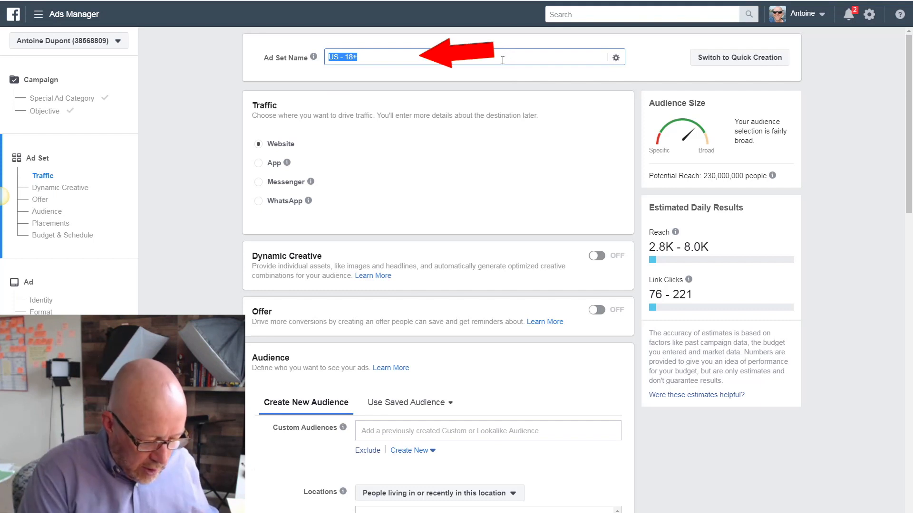
text(Divorce Counseling)
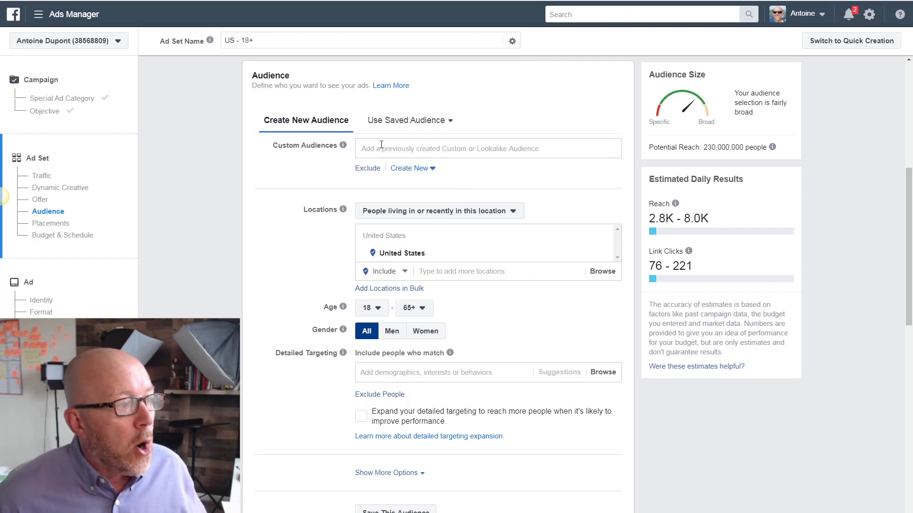
Look through the previously created custom and lookalike audiences without selecting one
click(397, 148)
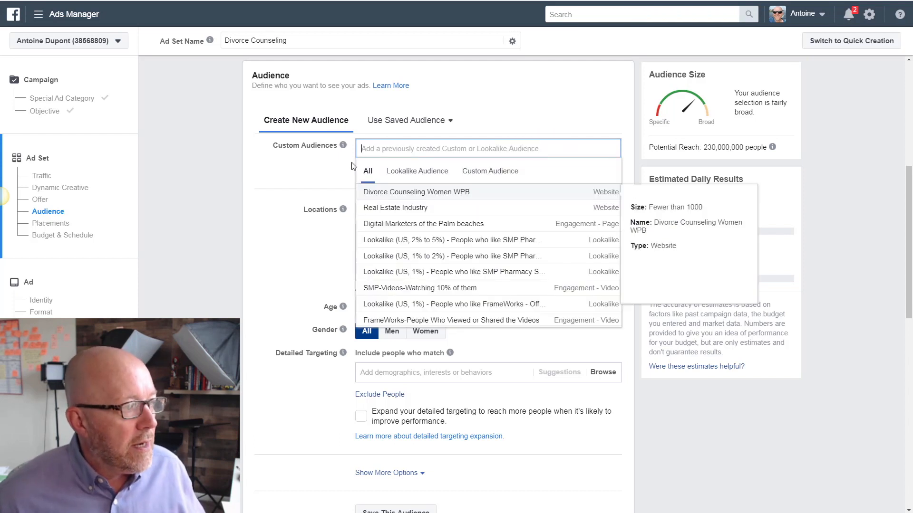
click(334, 170)
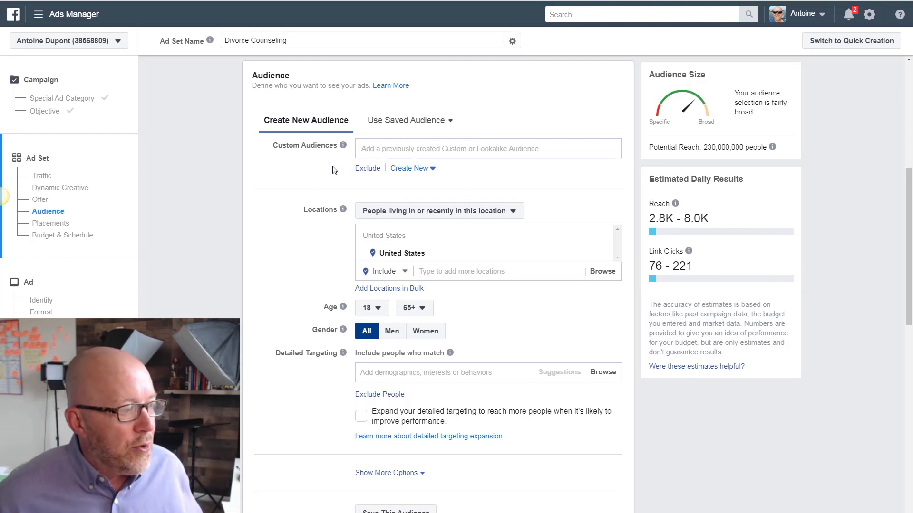
mouse_move(342, 146)
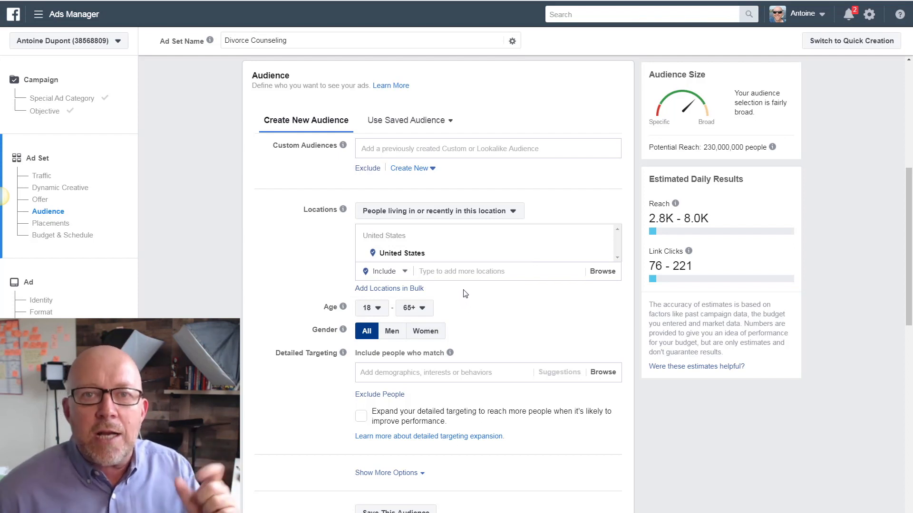
Remove United States from the audience locations
mouse_move(417, 257)
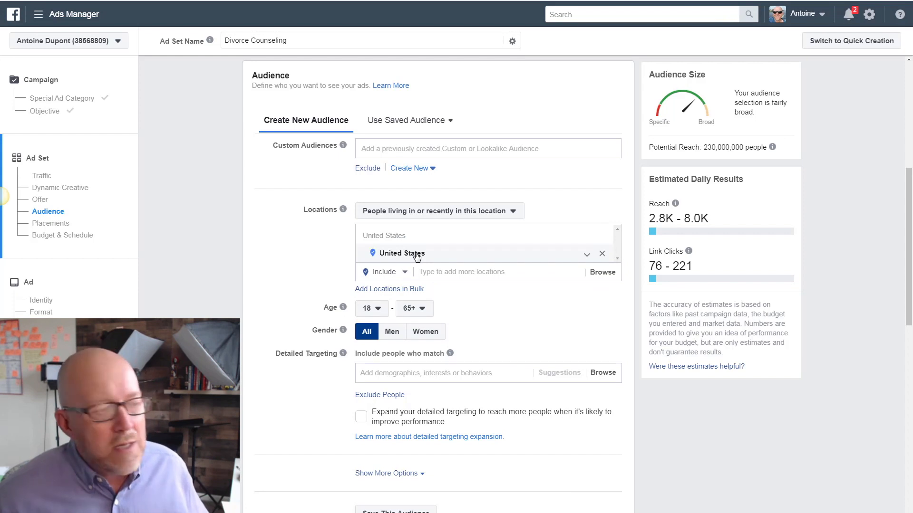
click(601, 255)
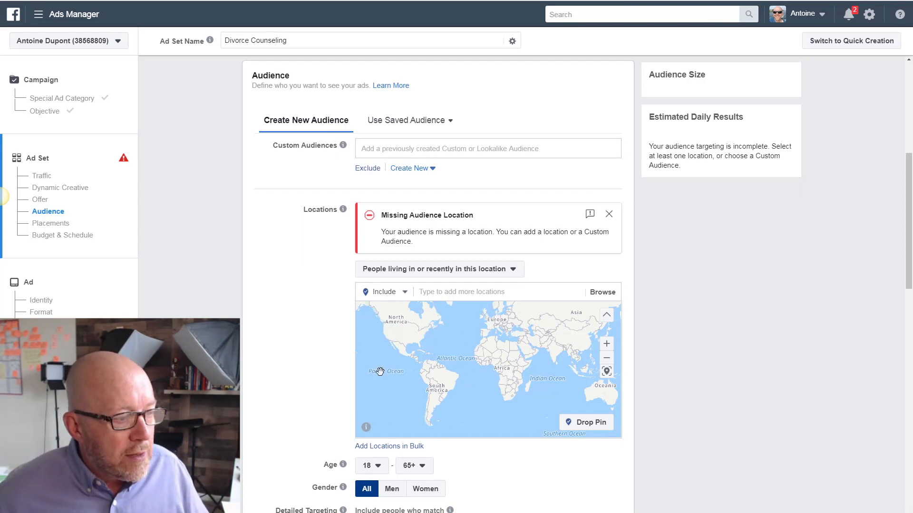
Drop a location pin on the map near West Palm Beach, just south of Southern Boulevard beside route 441
drag(412, 343, 461, 357)
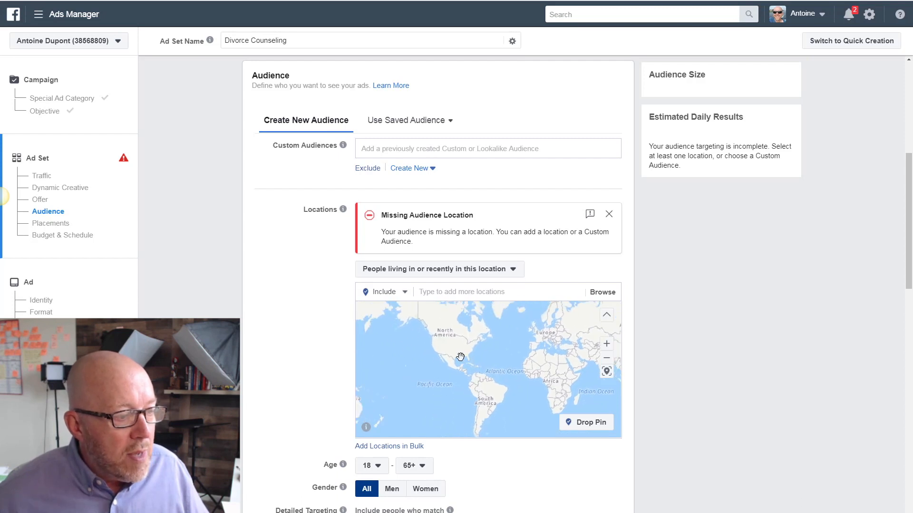
scroll(461, 356, up, 2)
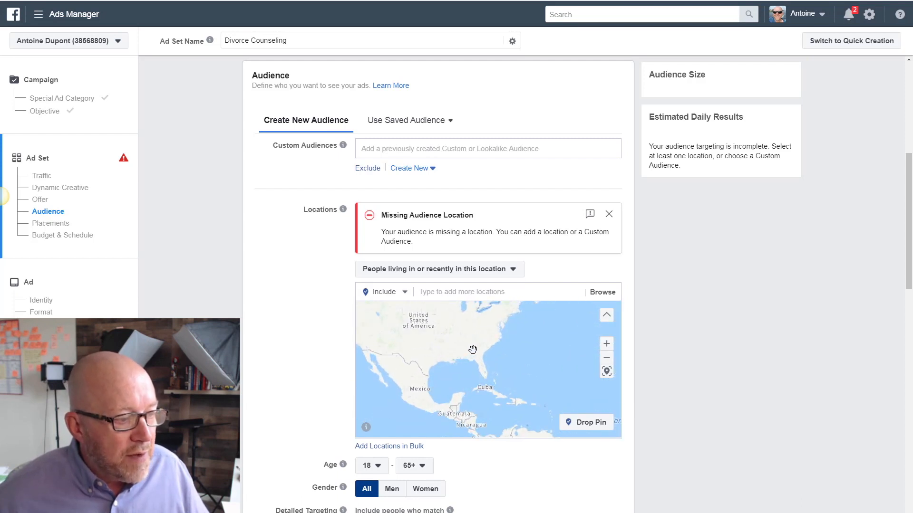
scroll(483, 362, up, 2)
drag(486, 367, 490, 342)
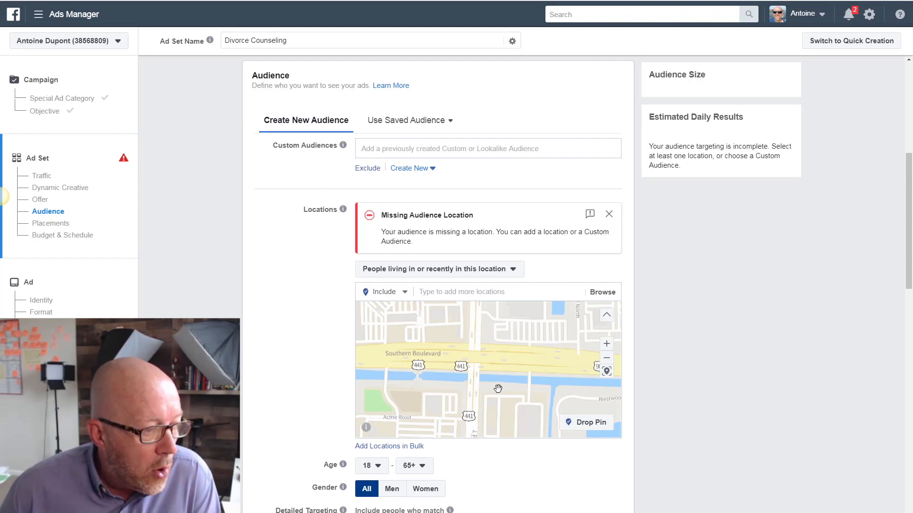
click(588, 424)
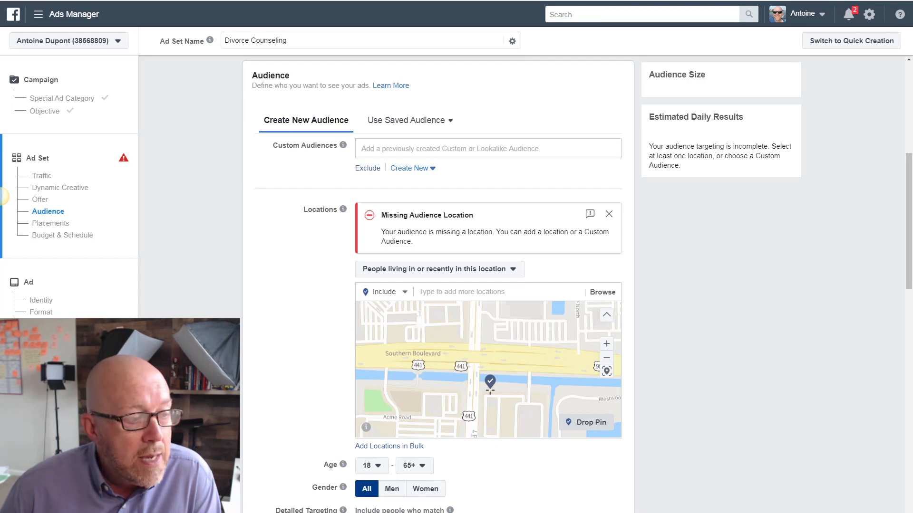
click(490, 389)
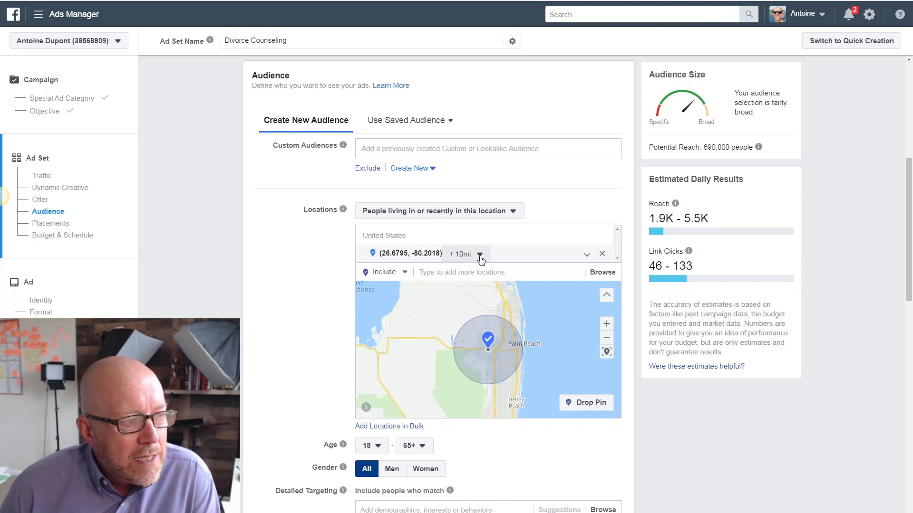
Set the dropped pin's targeting radius to 5 miles and inspect the covered area on the map
click(479, 257)
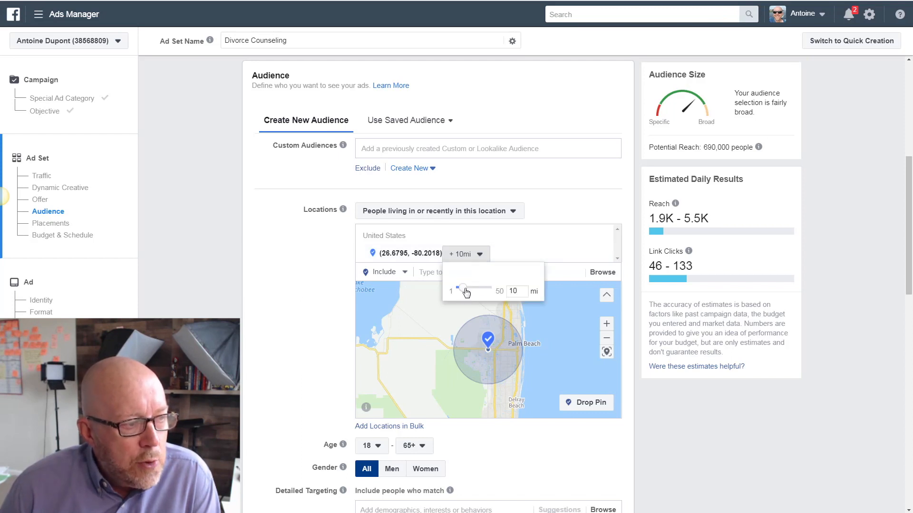
mouse_move(465, 291)
mouse_down()
mouse_move(503, 289)
mouse_move(466, 296)
mouse_up()
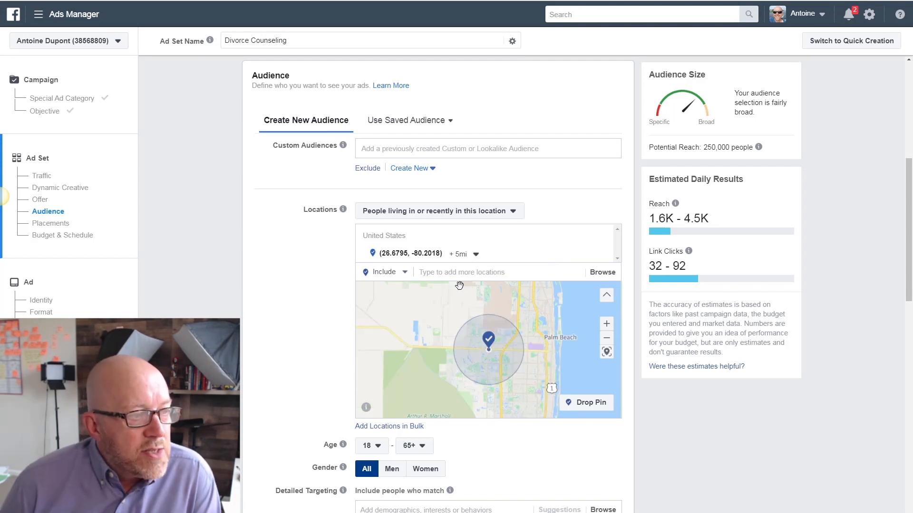
click(607, 325)
click(606, 326)
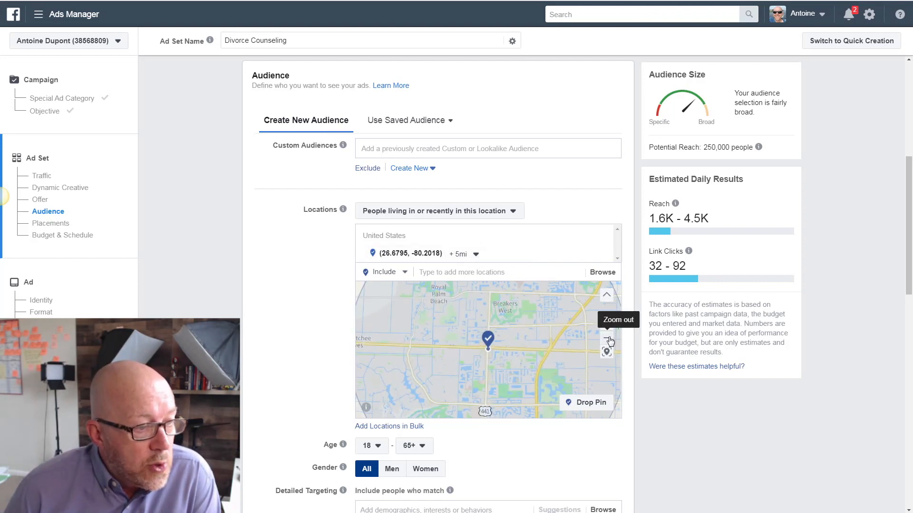
click(610, 340)
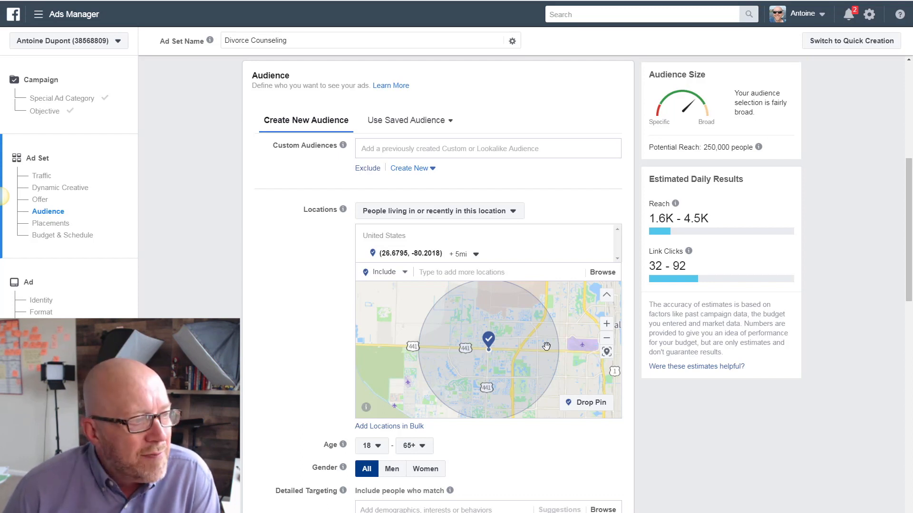
Try a radius of 8 miles around the dropped pin, and remove the pin from the audience locations
click(476, 256)
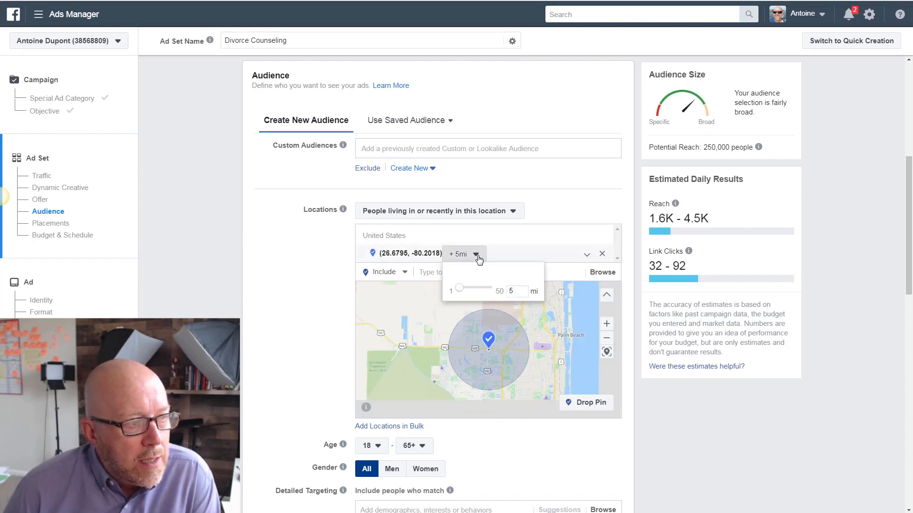
click(459, 289)
drag(466, 292, 468, 292)
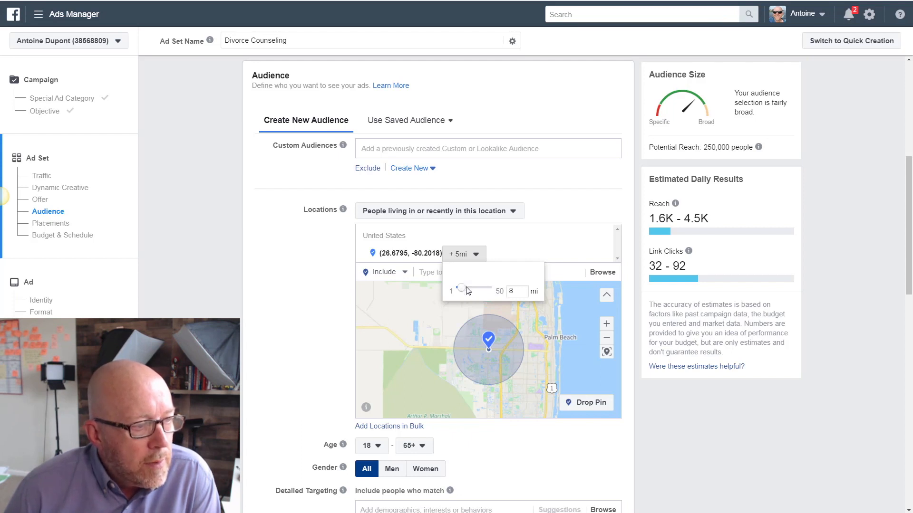
scroll(466, 291, up, 1)
drag(531, 363, 479, 291)
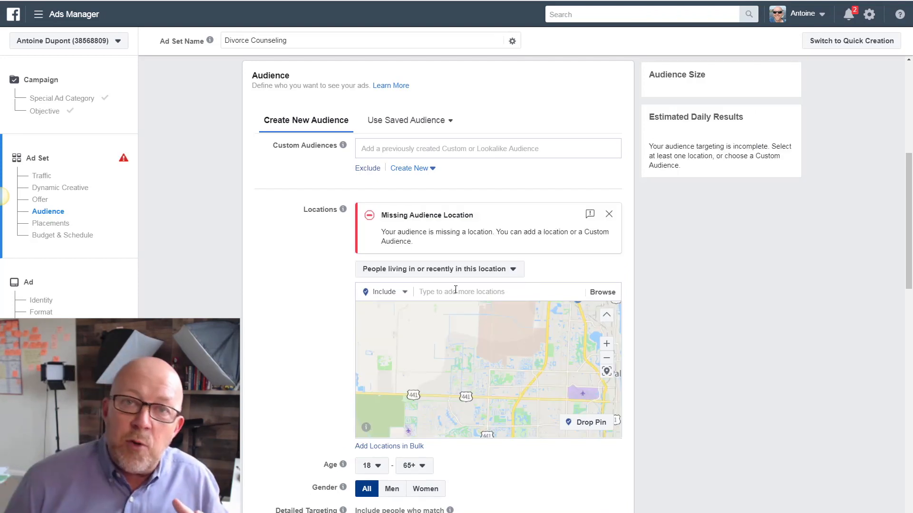
Add the ZIP code 33411, West Palm Beach, Florida, to the audience locations
click(461, 291)
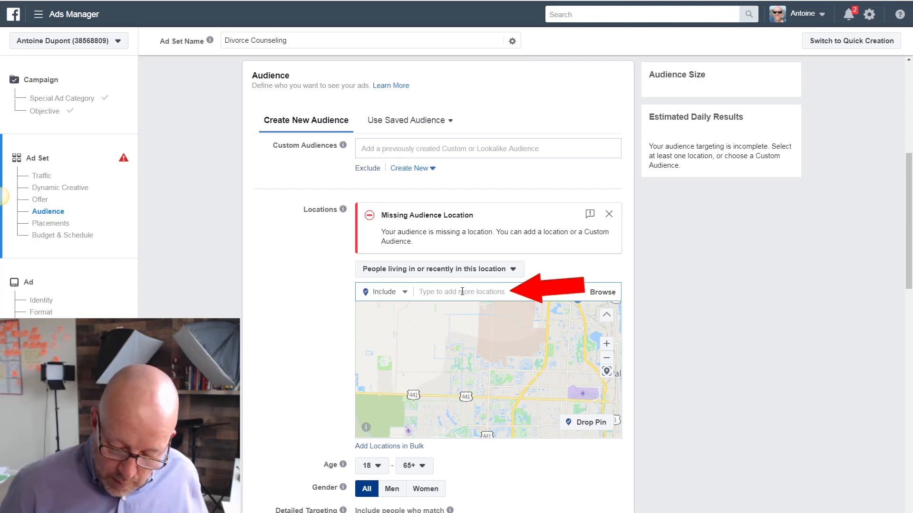
text(33411)
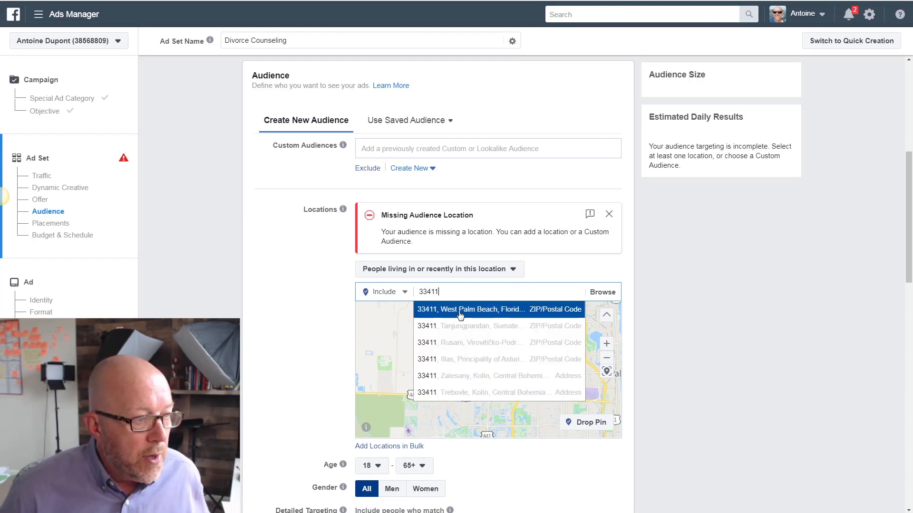
click(460, 314)
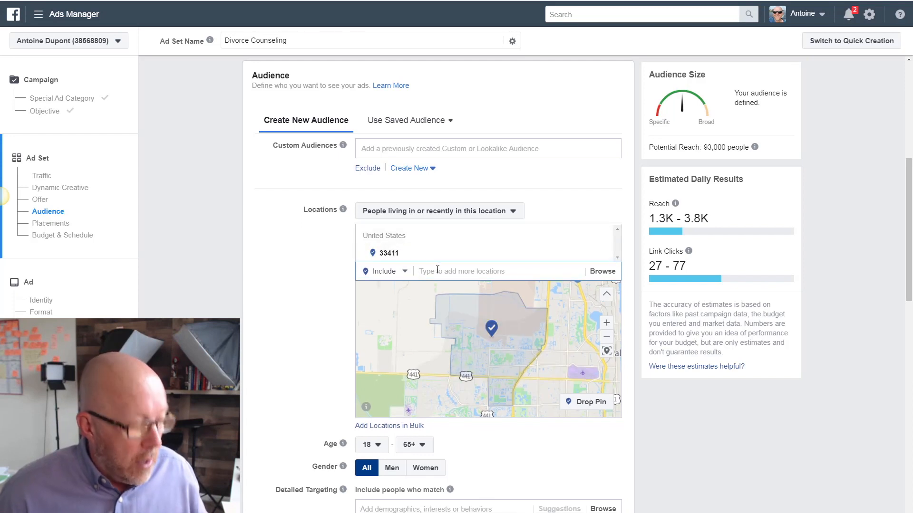
Add the second West Palm Beach ZIP code, 33401, to the audience locations
text(334)
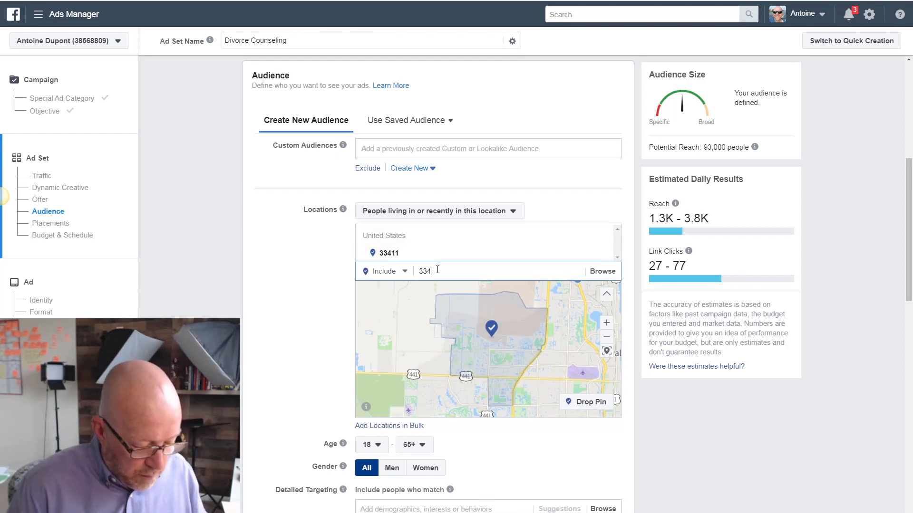
text(01)
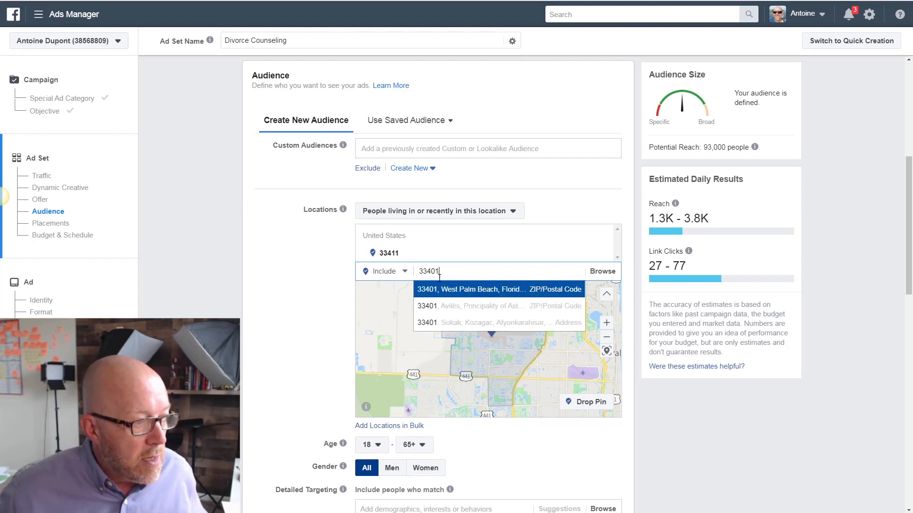
click(444, 289)
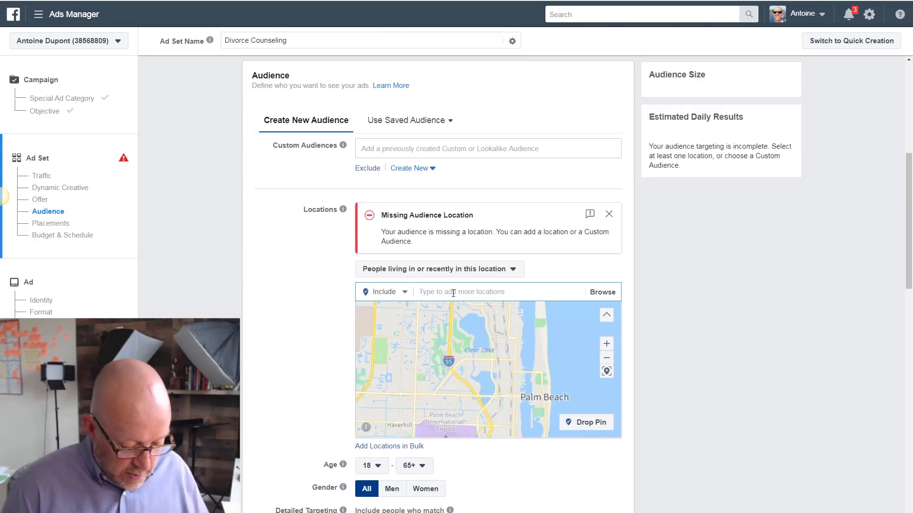
Add the state of Florida, United States, as the audience location
text(florida)
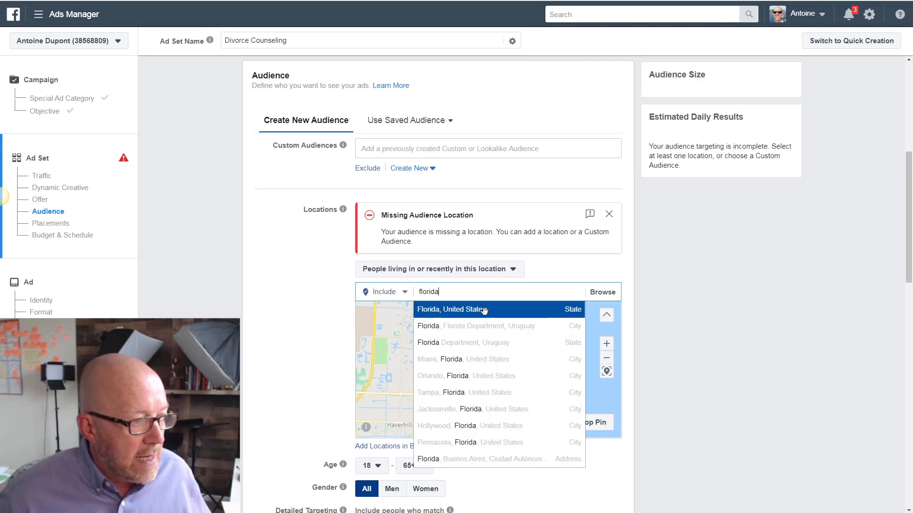
click(484, 310)
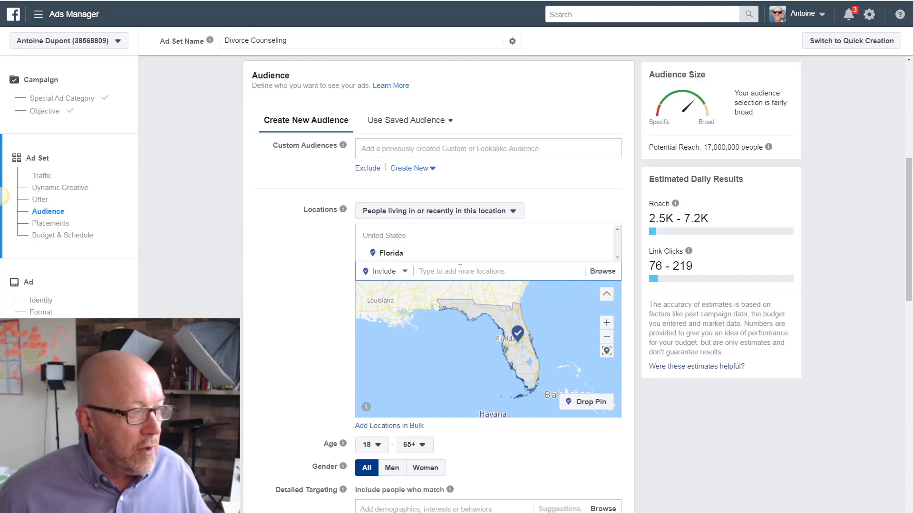
Add the state of Georgia, United States, to the audience locations
text(Georgia)
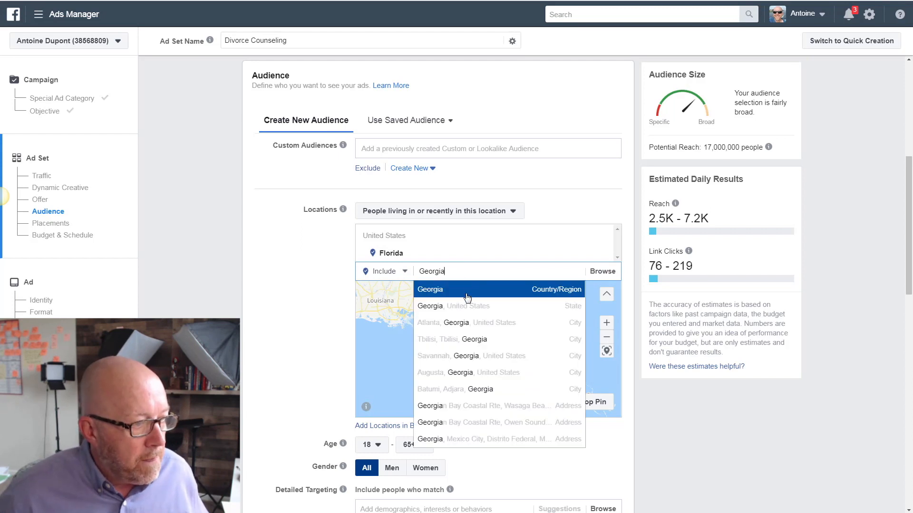
click(469, 311)
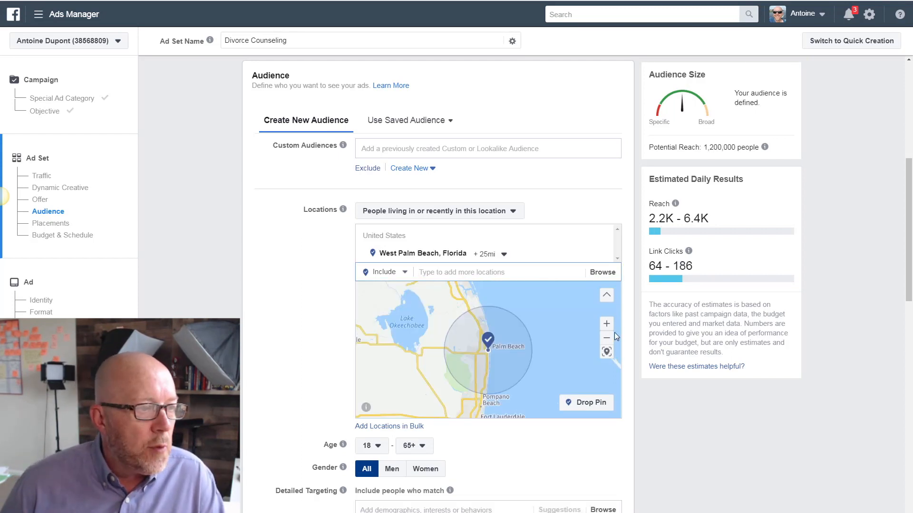
Set the radius around the West Palm Beach, Florida, location to 10 miles
click(502, 252)
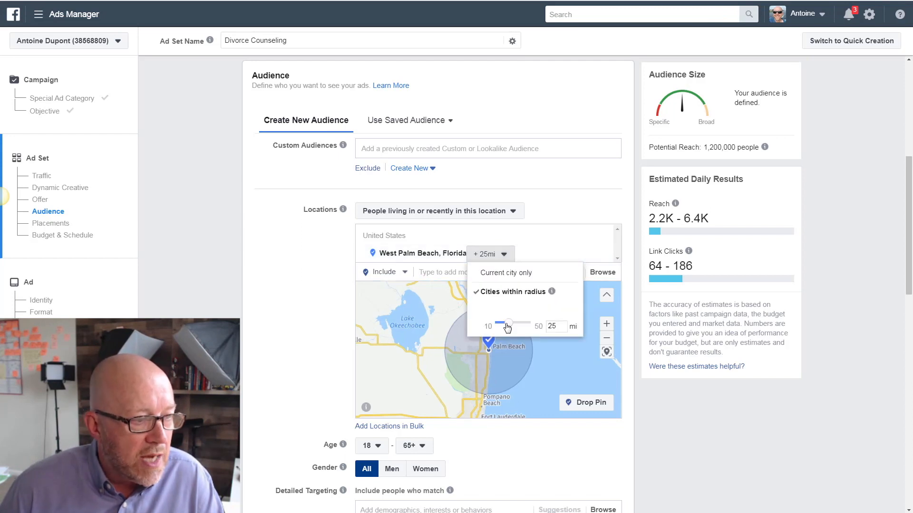
drag(508, 325, 497, 326)
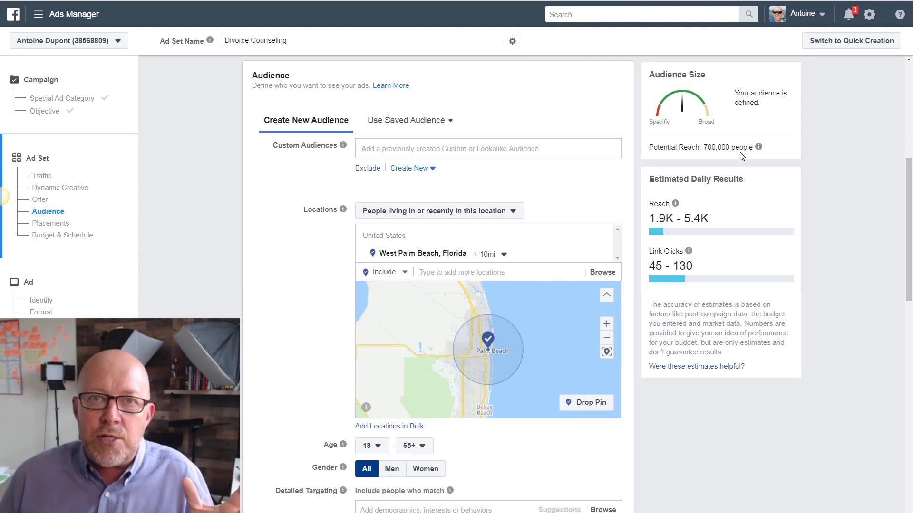
Set the audience age range to 30–45 and limit the gender to Women
scroll(797, 421, down, 4)
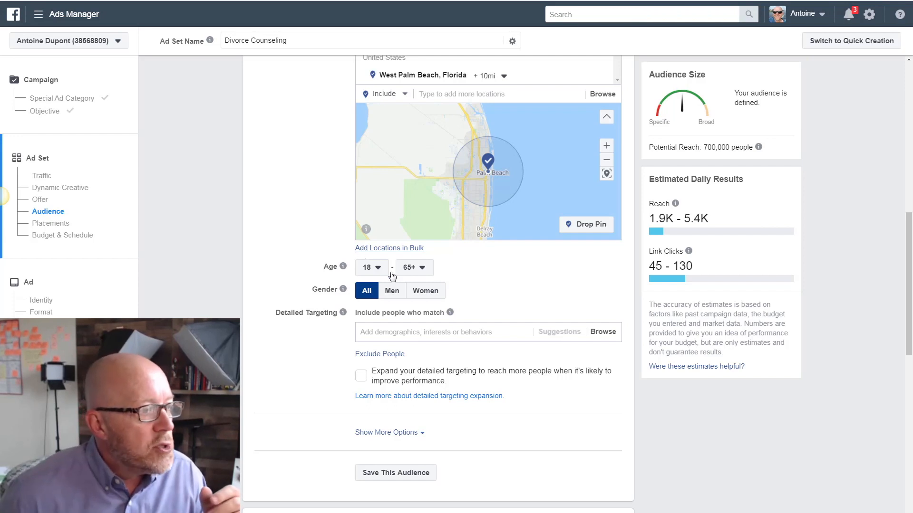
click(377, 269)
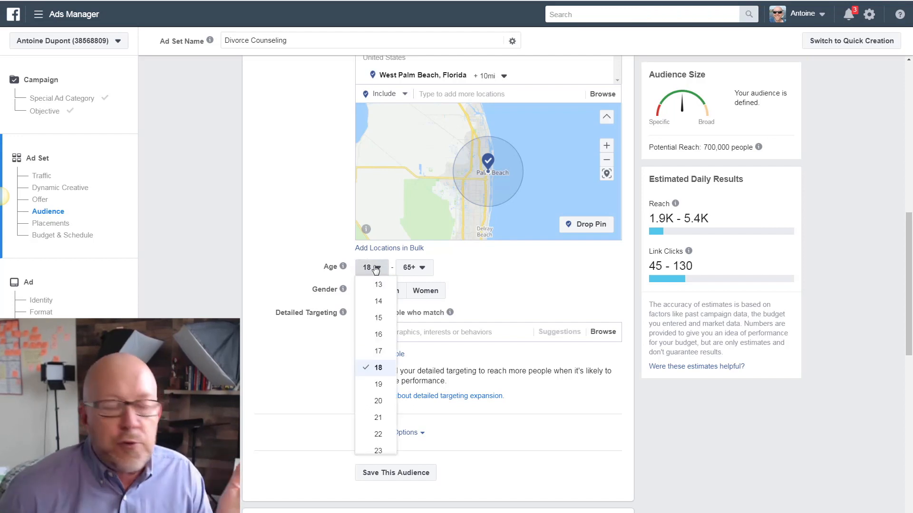
scroll(383, 350, down, 3)
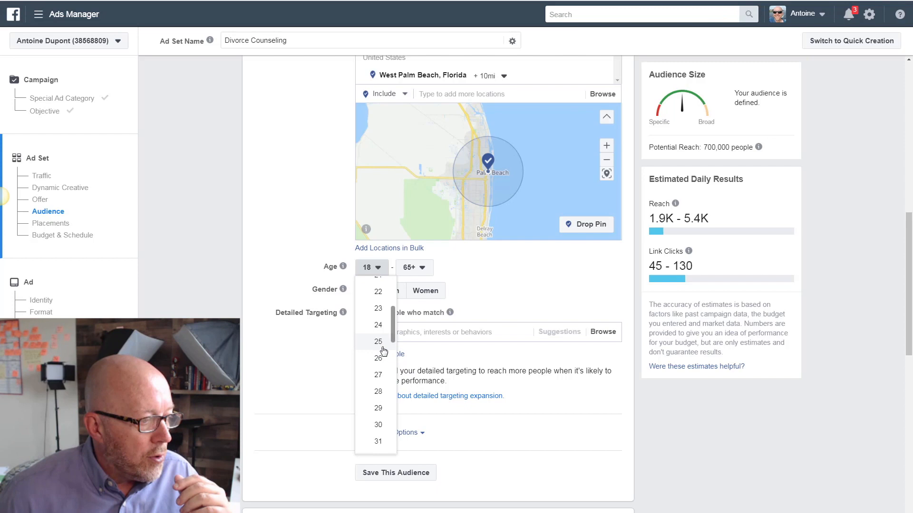
click(378, 425)
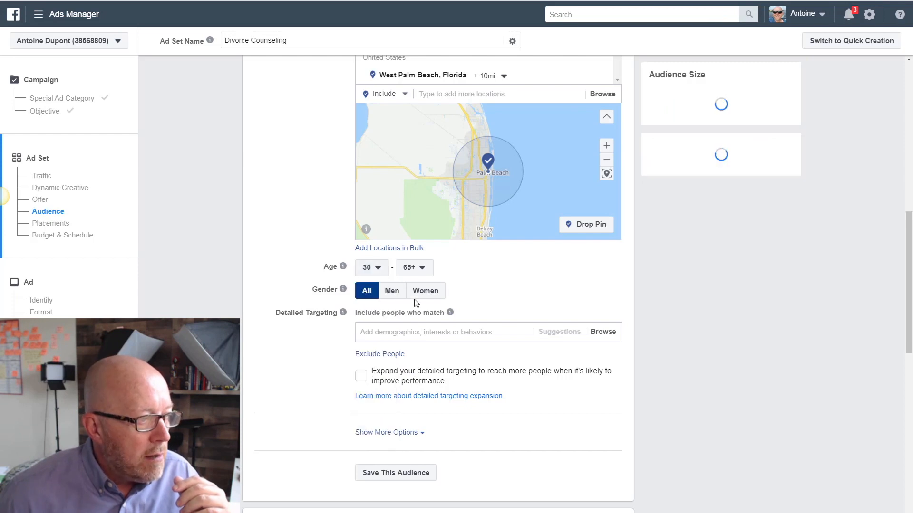
click(418, 269)
scroll(423, 345, up, 3)
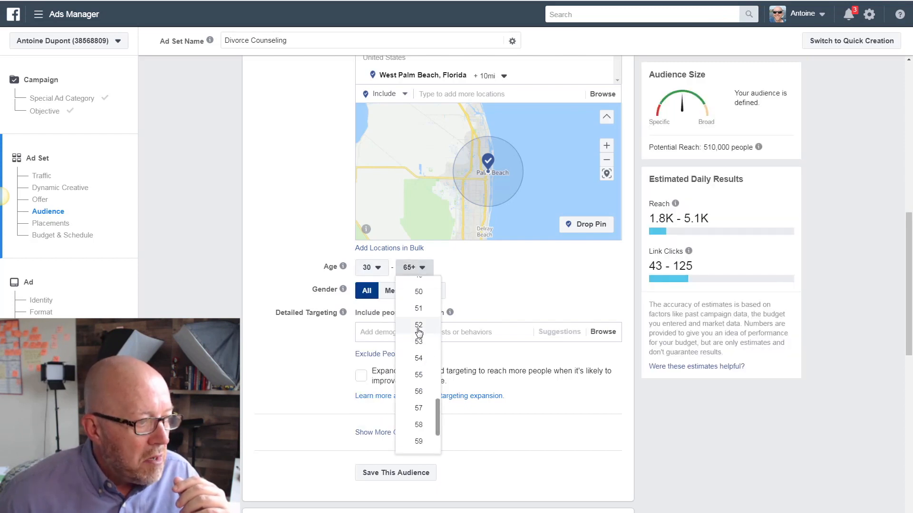
scroll(423, 319, up, 3)
click(419, 304)
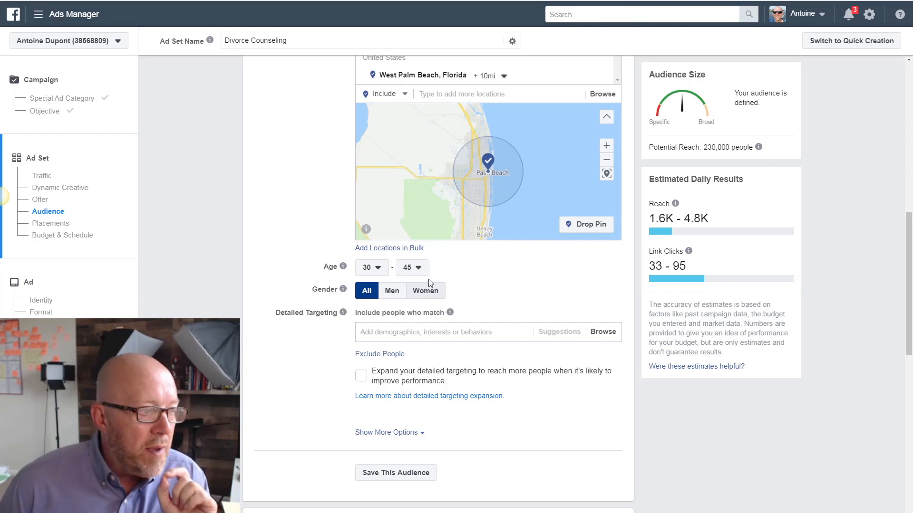
click(420, 294)
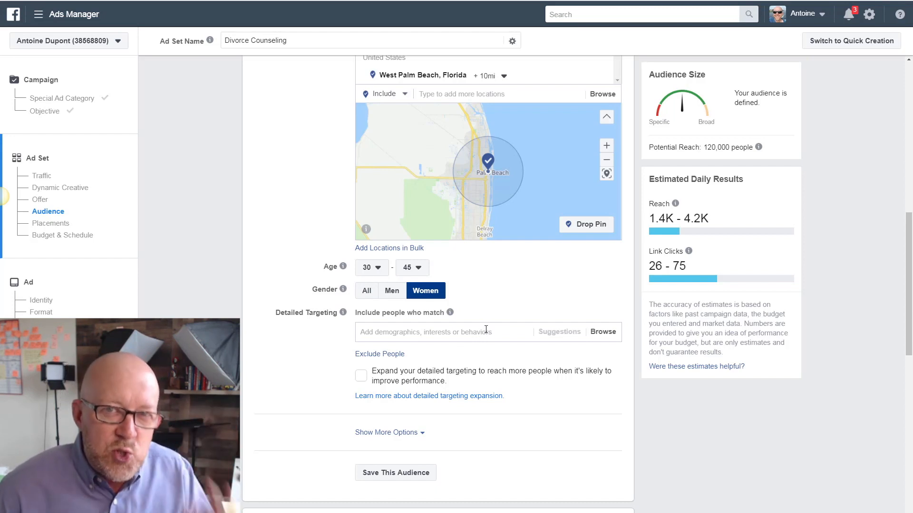
Include the financial demographics for household income in the top 10%-25% and top 10% of US ZIP codes in the detailed targeting
click(603, 332)
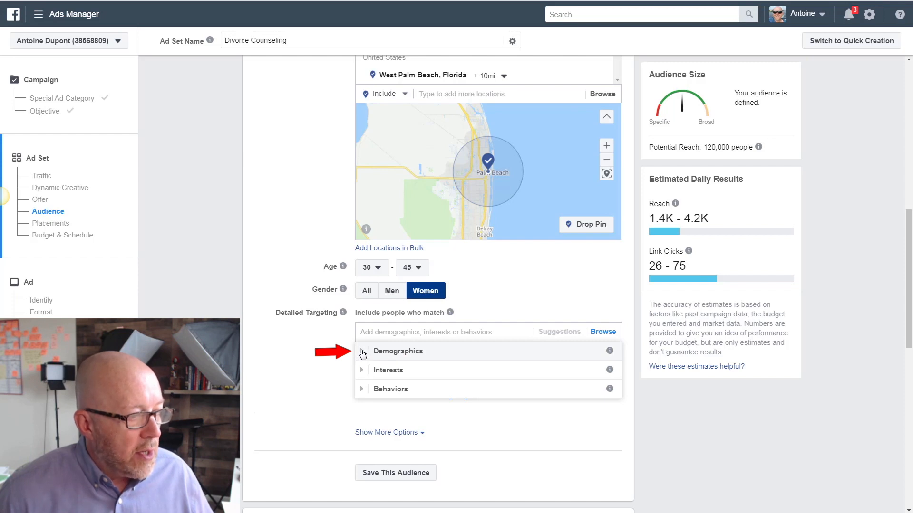
click(362, 351)
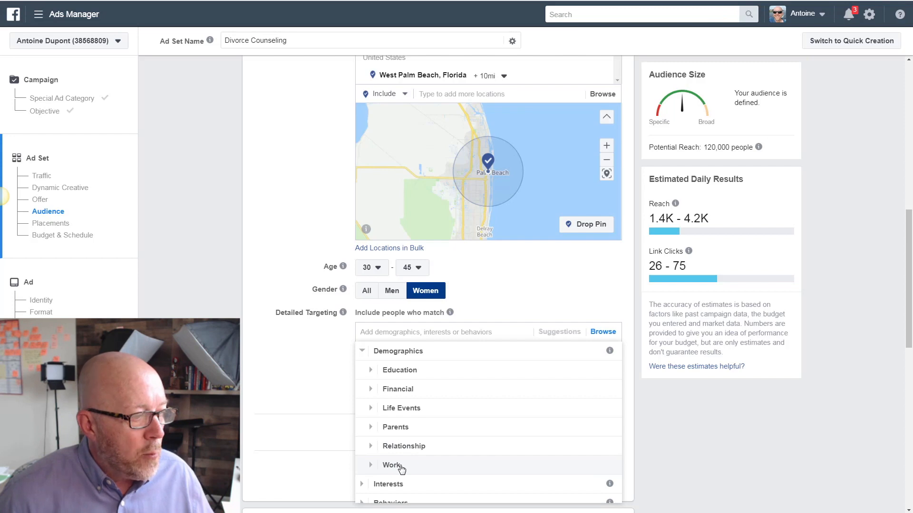
click(371, 390)
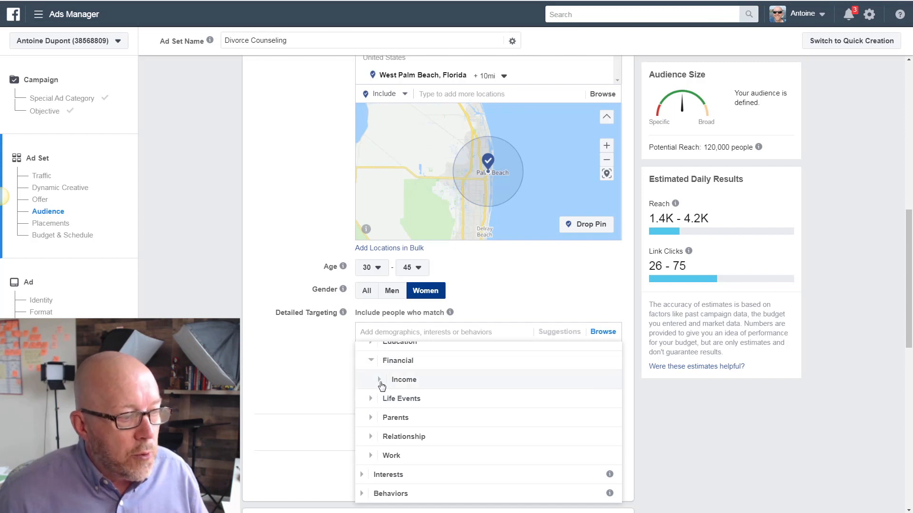
click(379, 380)
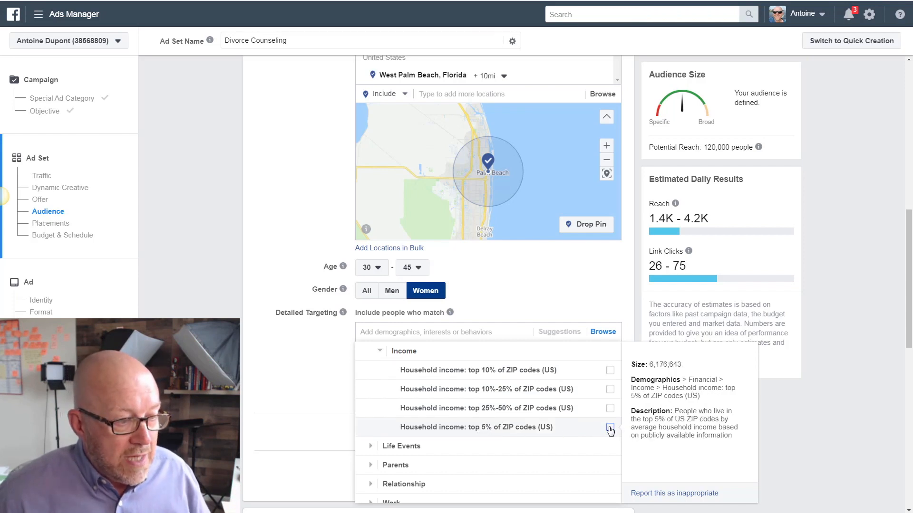
click(610, 390)
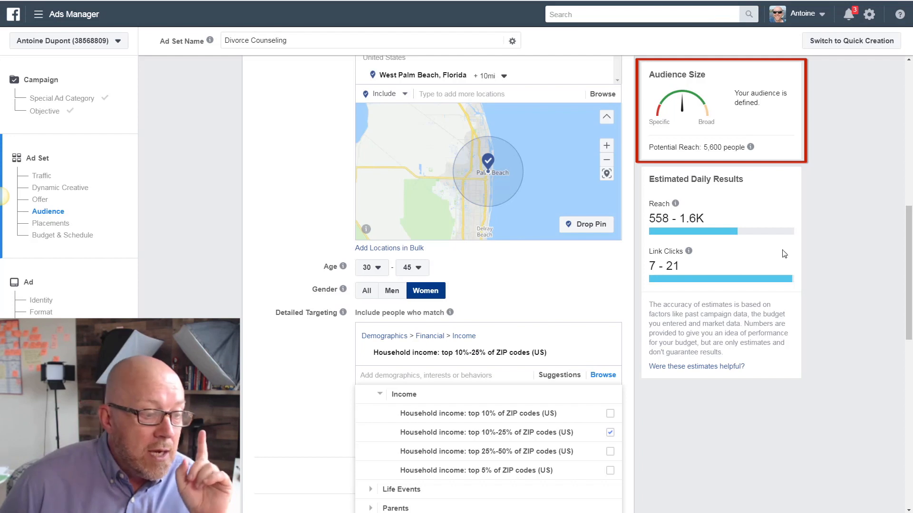
mouse_move(599, 464)
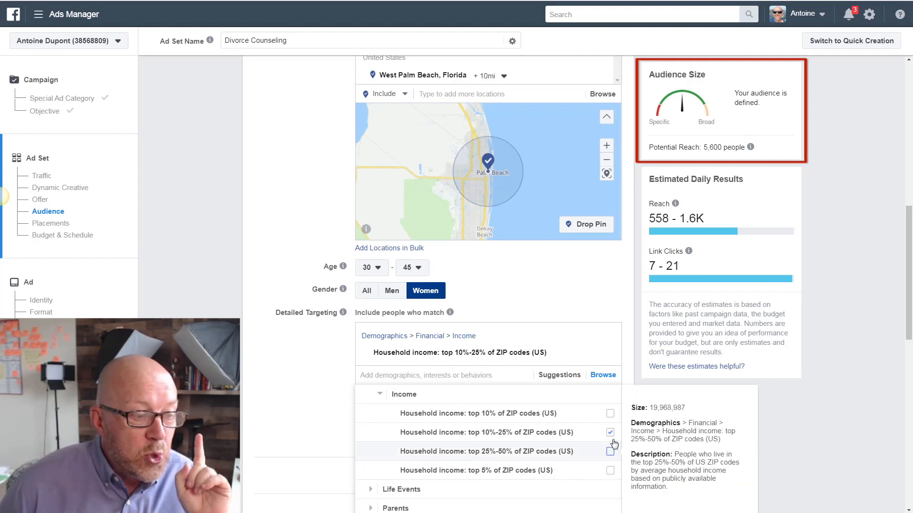
click(611, 414)
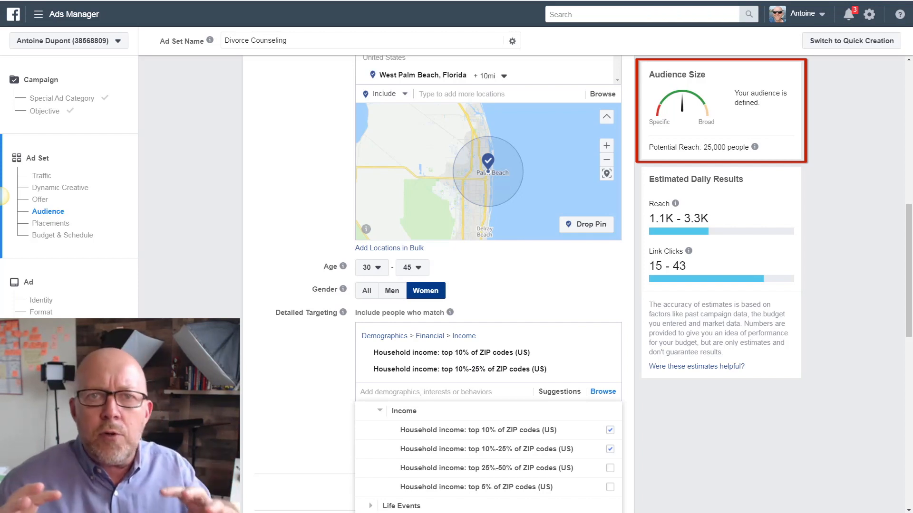
Add the relationship status Married from the relationship demographics to the detailed targeting
mouse_move(504, 440)
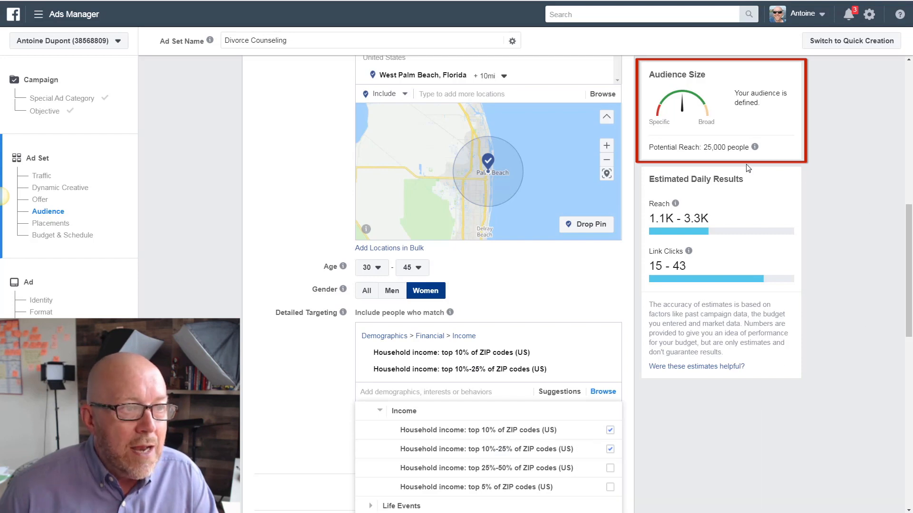
scroll(746, 440, down, 4)
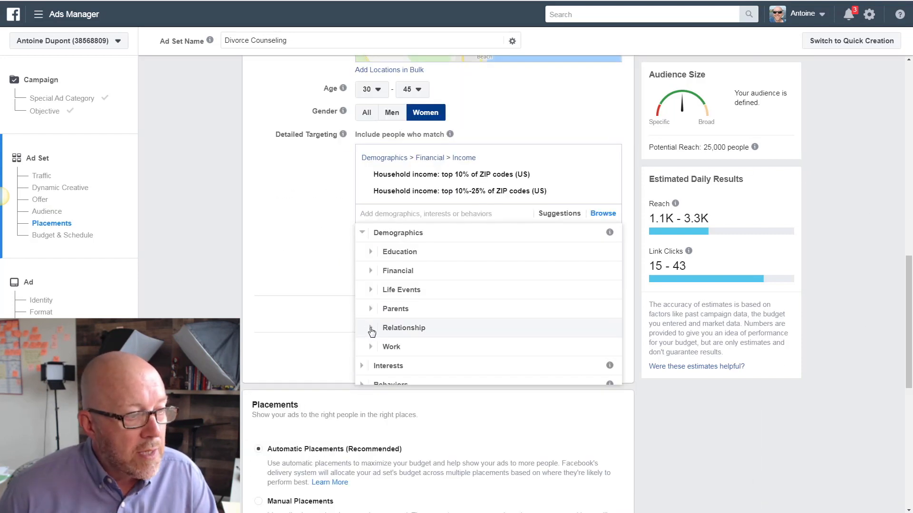
click(371, 328)
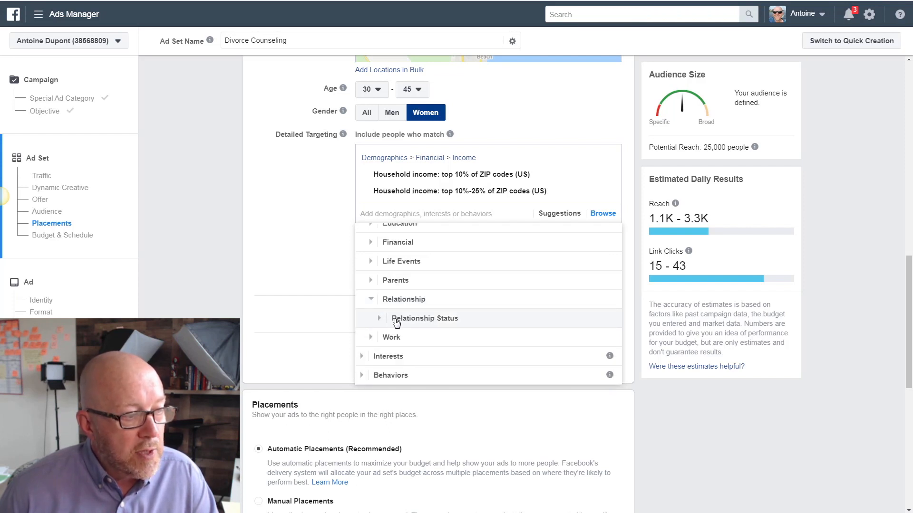
click(380, 319)
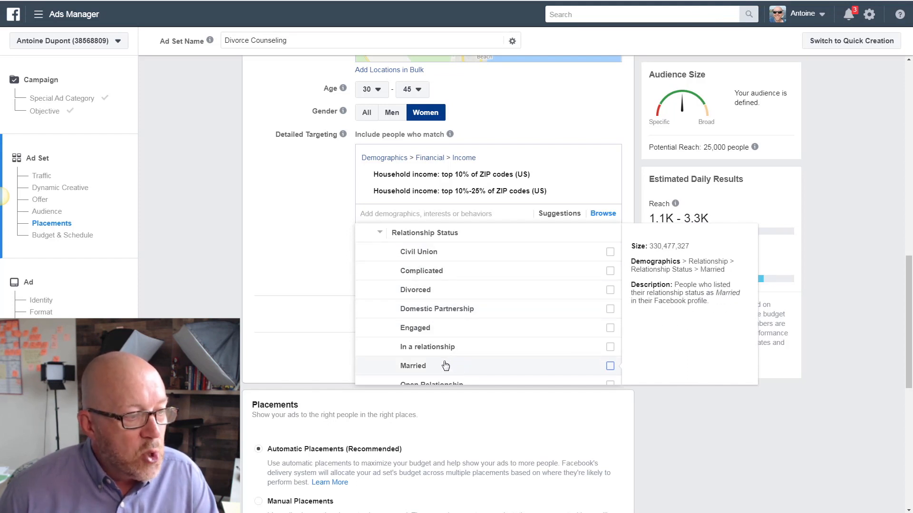
click(610, 367)
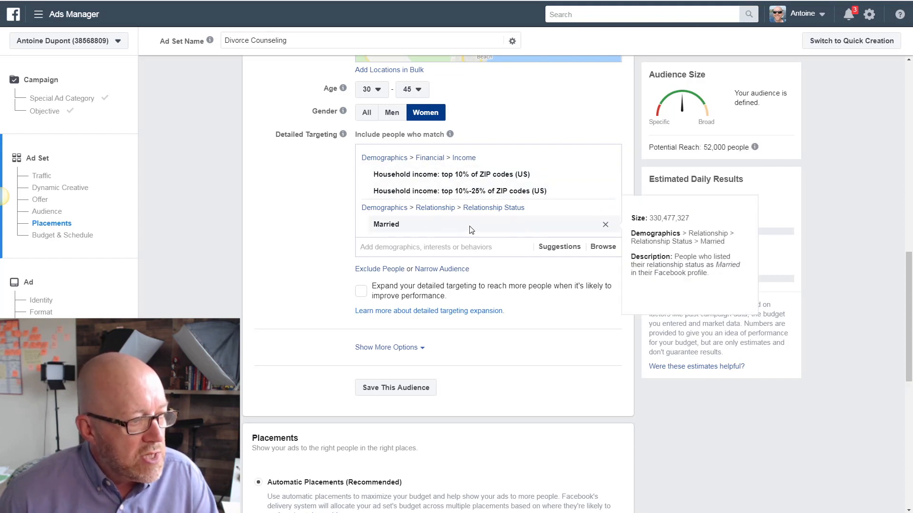
Examine the Interests categories, including Business and industry, and the Behaviors categories available for detailed targeting
click(603, 248)
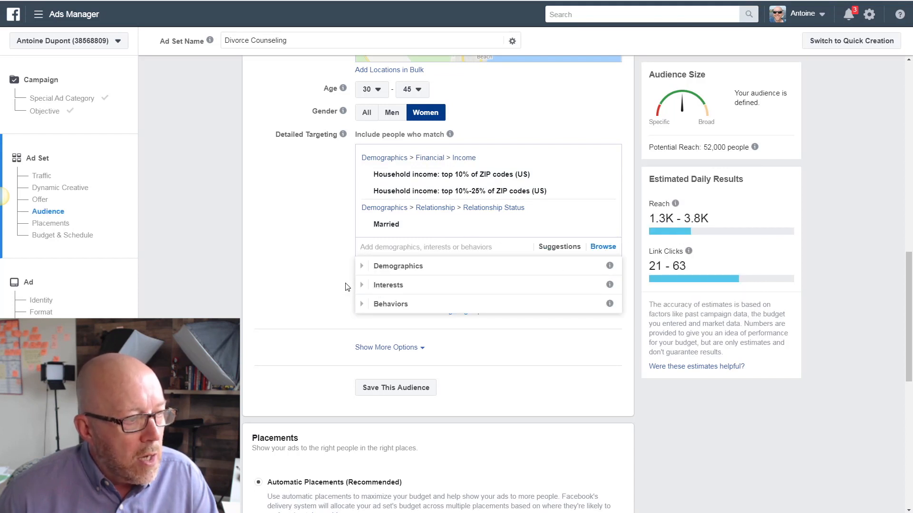
click(364, 288)
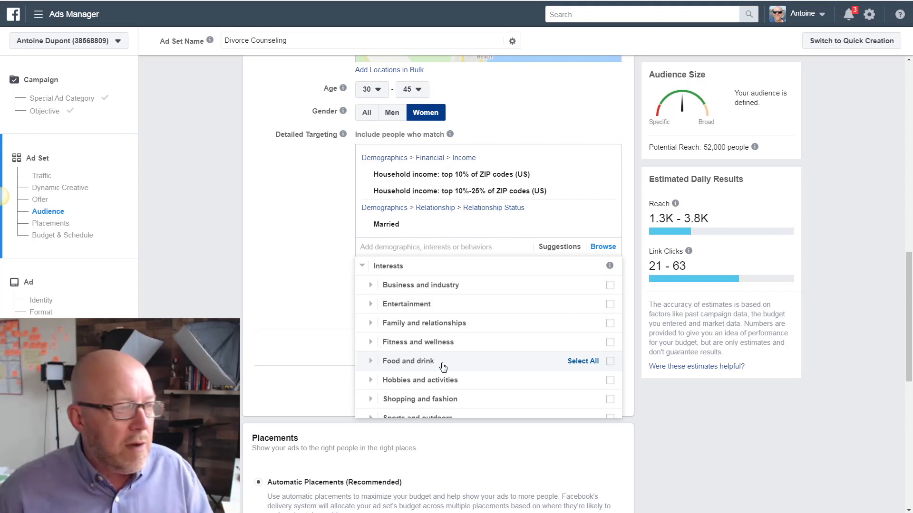
click(371, 285)
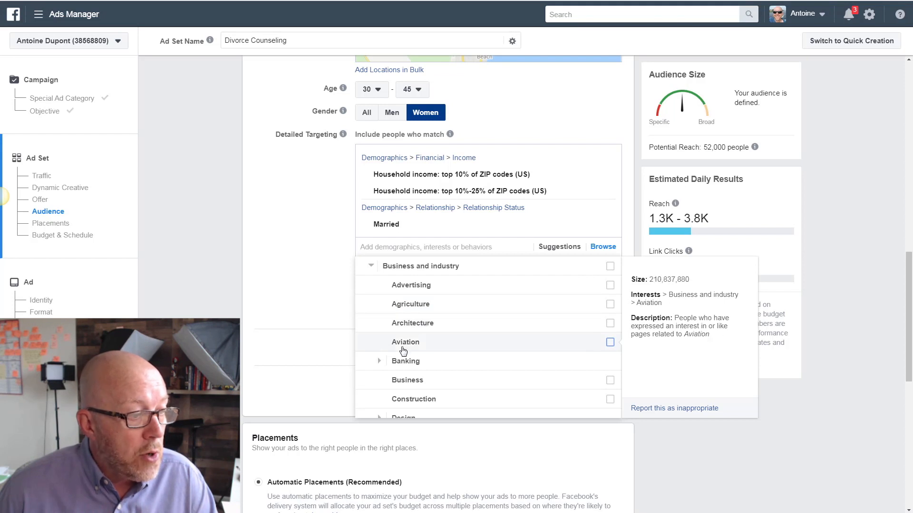
scroll(472, 346, down, 2)
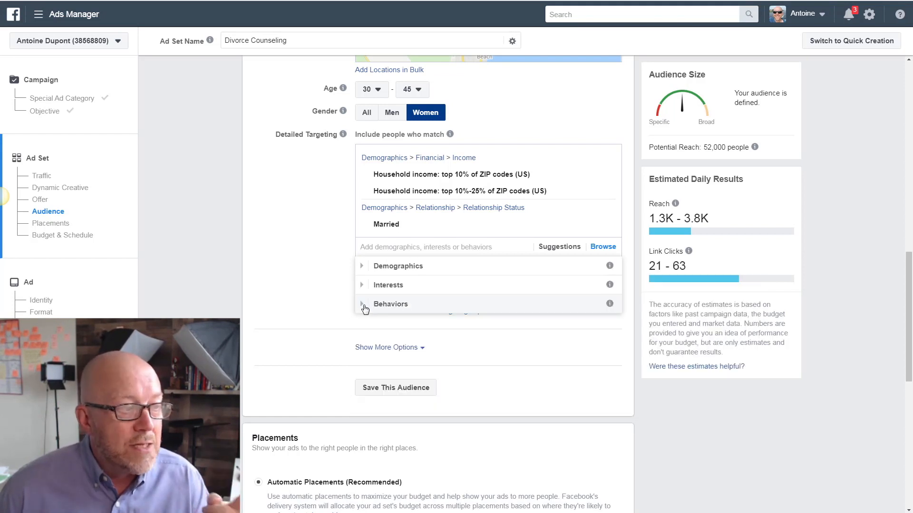
click(365, 307)
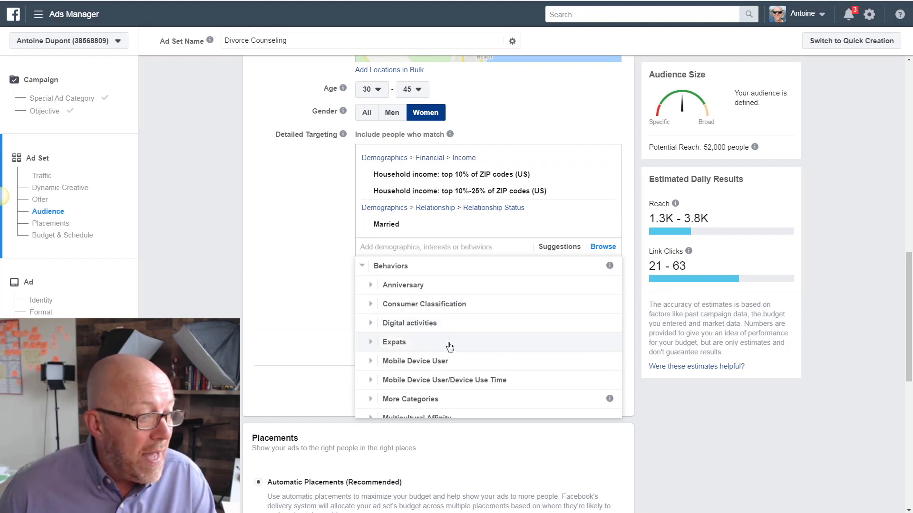
scroll(442, 348, down, 2)
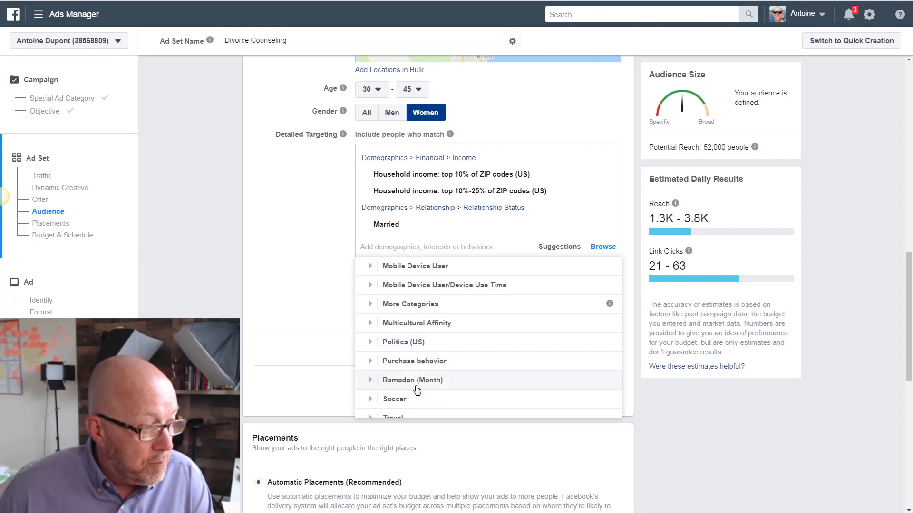
scroll(485, 387, down, 1)
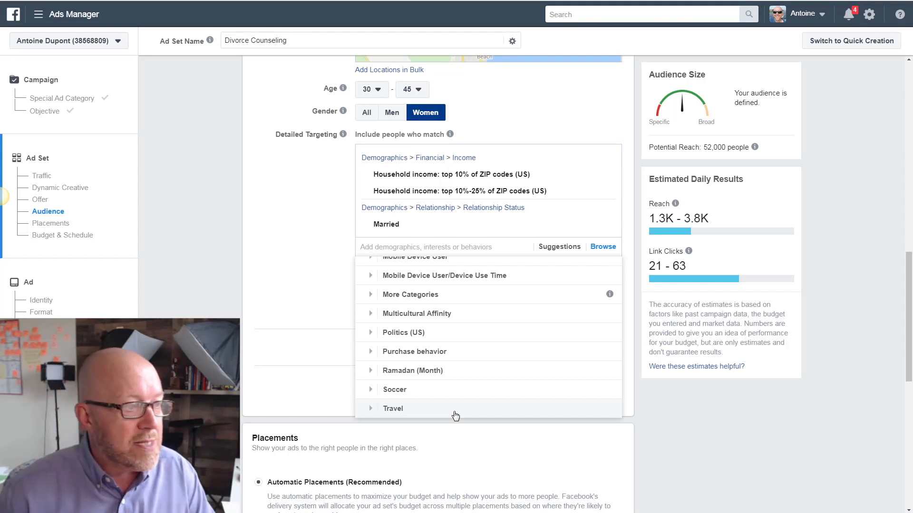
click(330, 290)
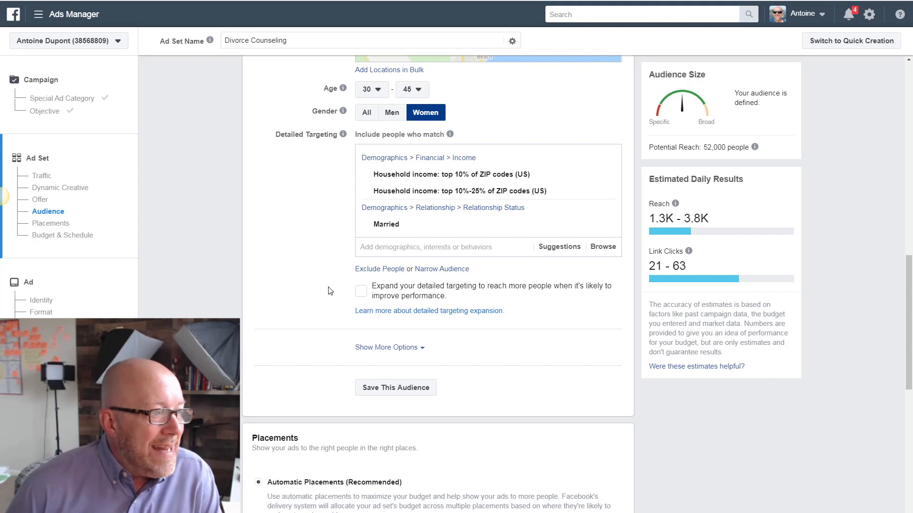
Show the additional audience options for languages and connections below the detailed targeting
mouse_move(499, 224)
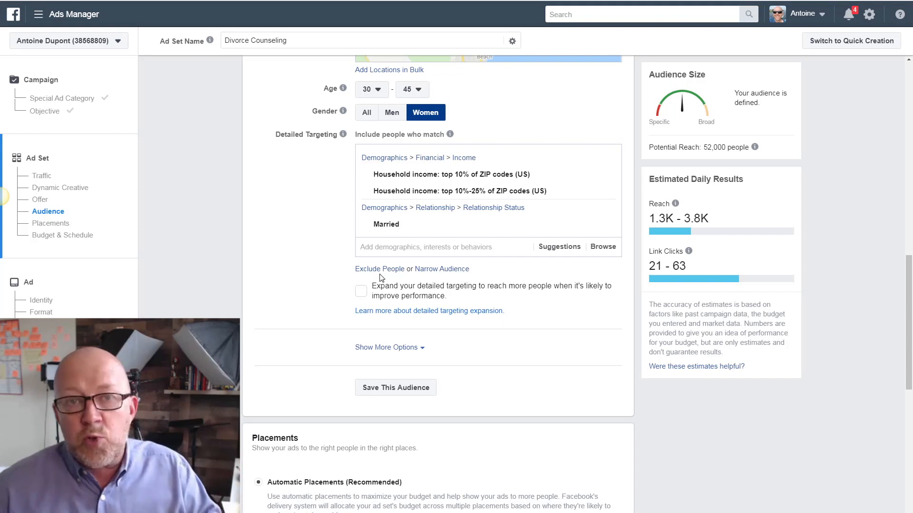
click(441, 311)
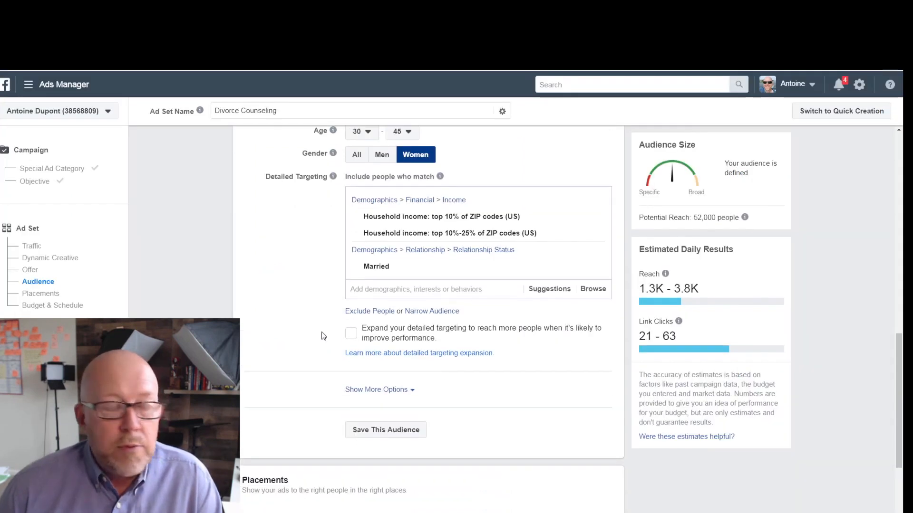
scroll(397, 299, down, 1)
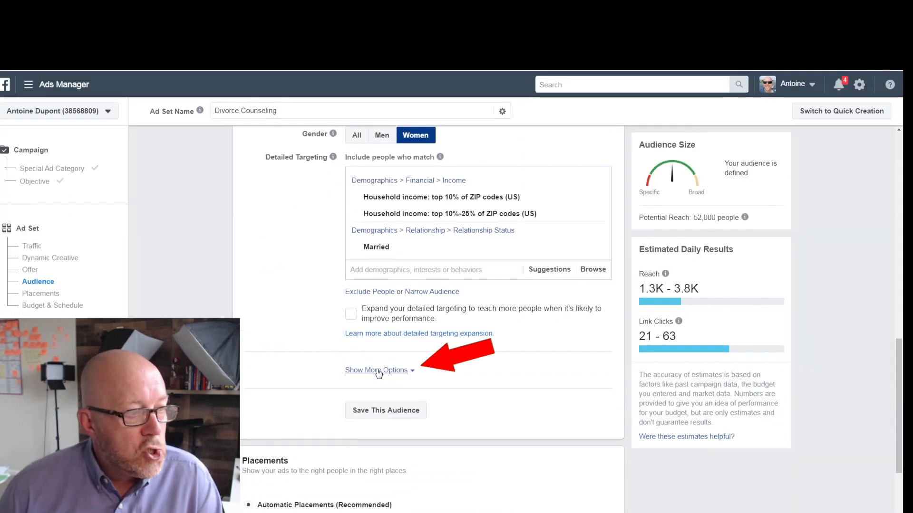
click(386, 373)
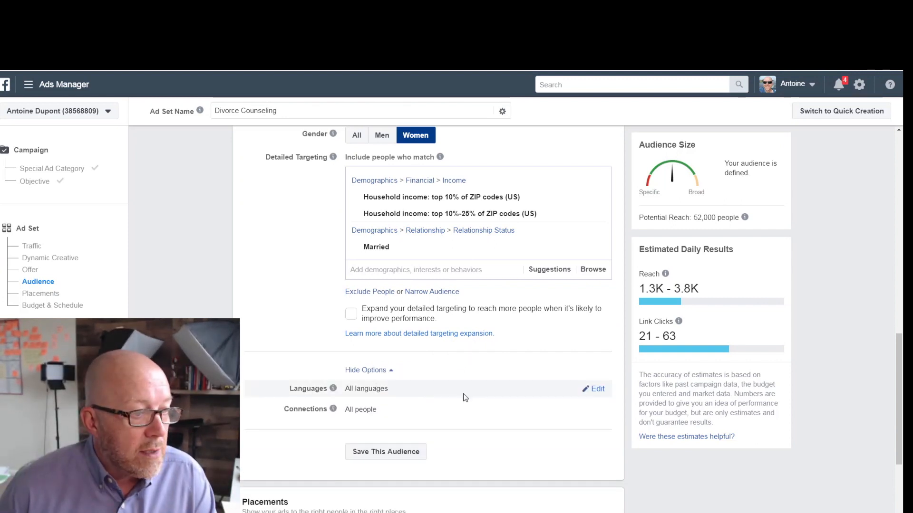
Set the audience language to English (US)
click(598, 389)
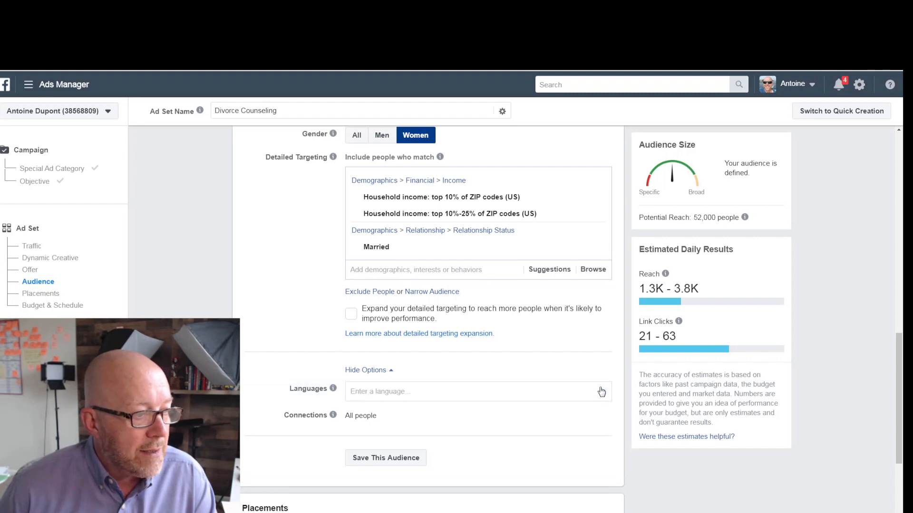
click(433, 389)
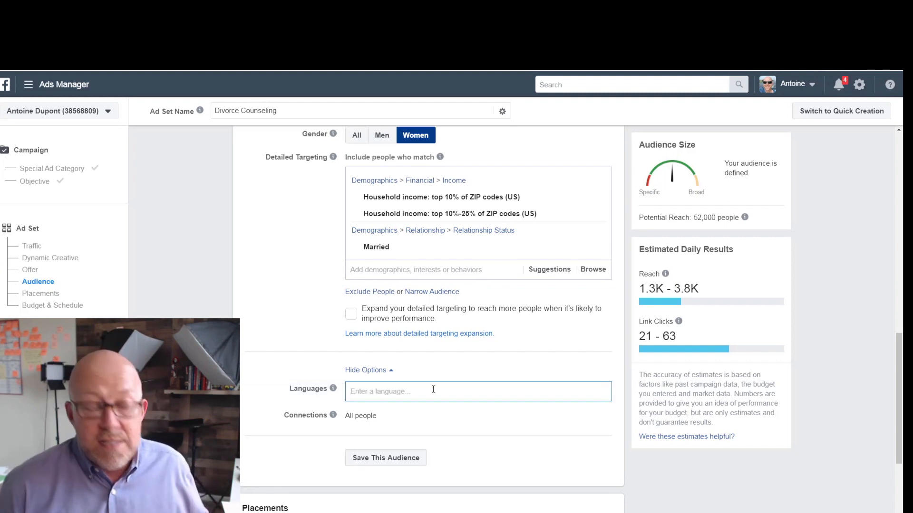
text(english)
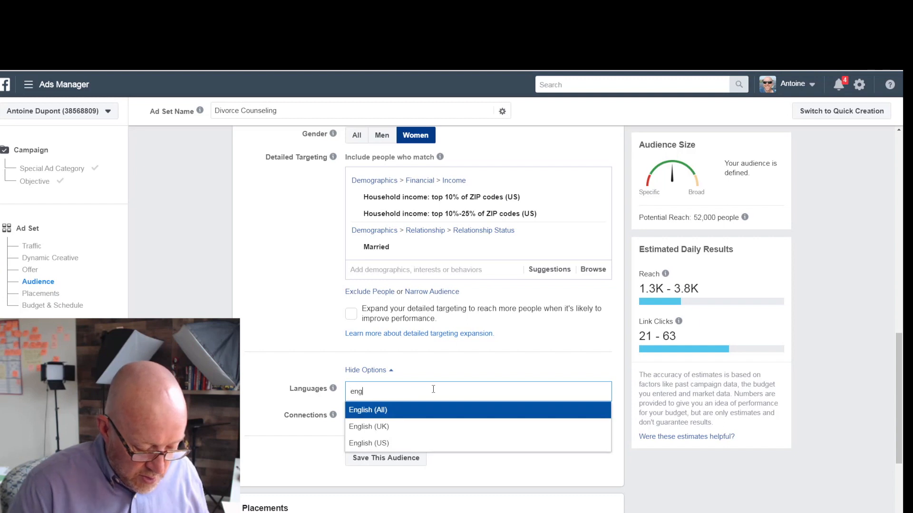
click(418, 444)
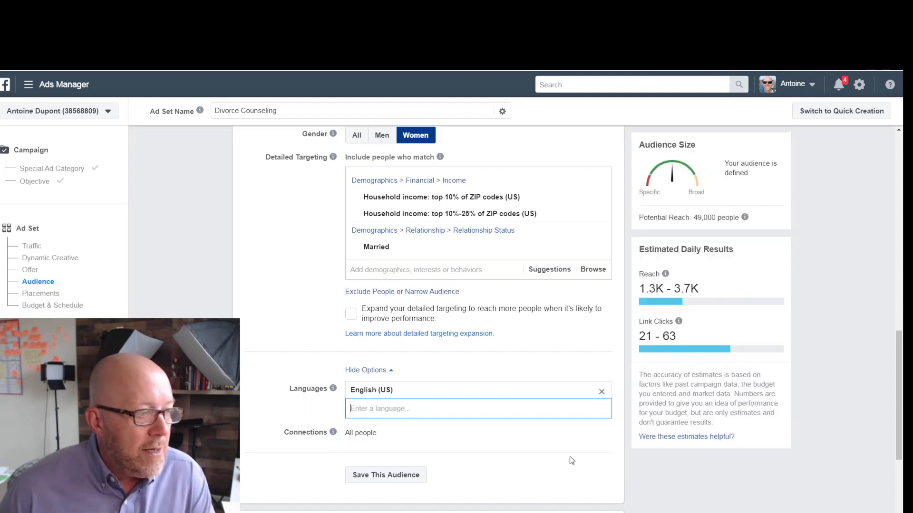
Add a Facebook Pages connection for friends of people who like your Page
click(596, 434)
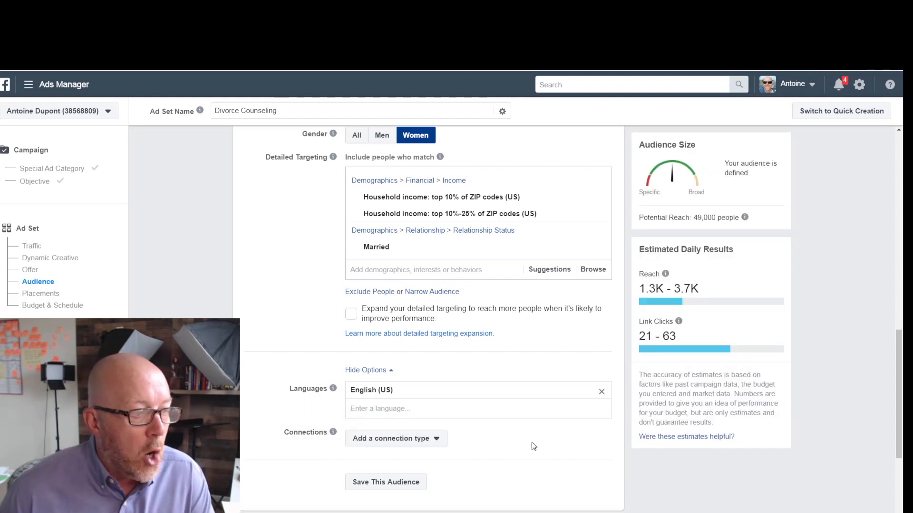
click(428, 440)
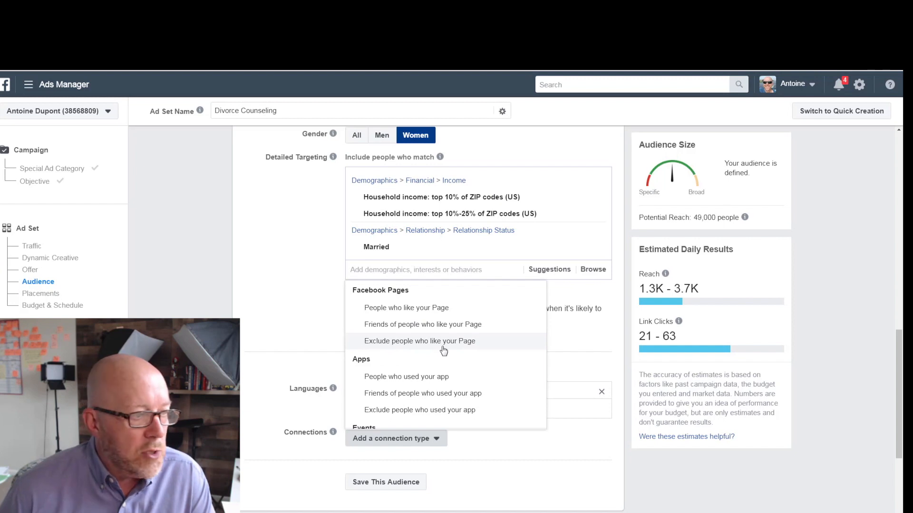
click(409, 325)
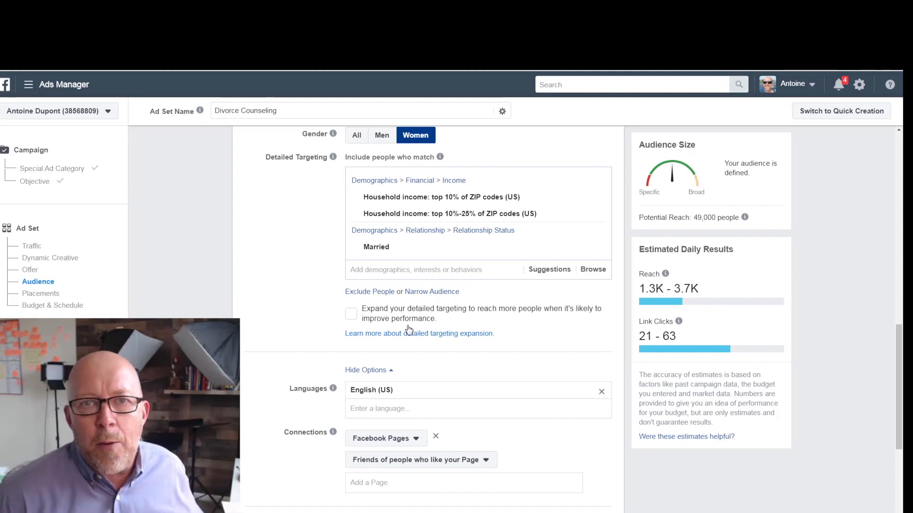
Save this audience under the name "Divorce Counseling - Women 30-50"
scroll(409, 329, down, 2)
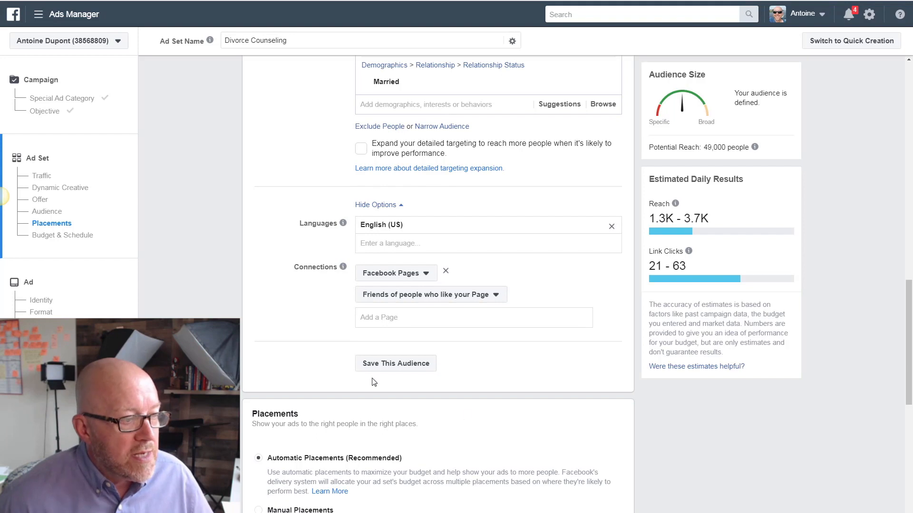
click(384, 365)
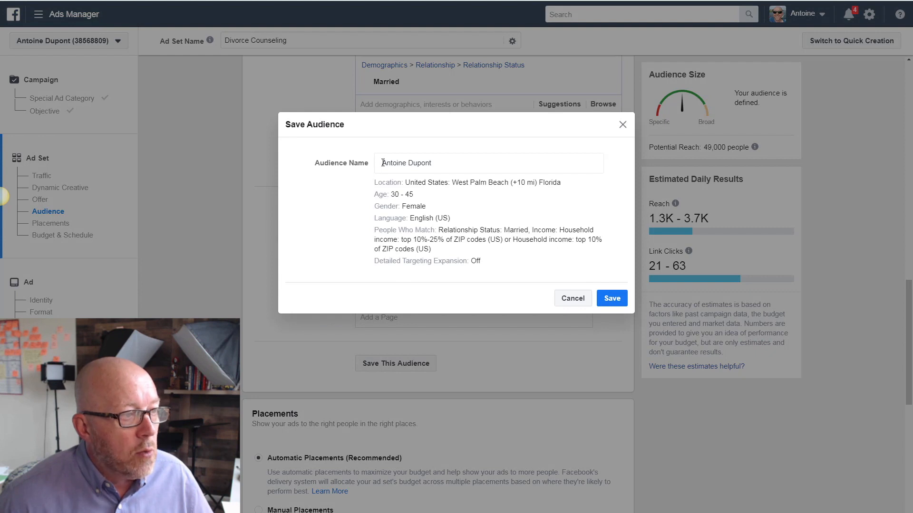
drag(383, 162, 449, 165)
text(Di)
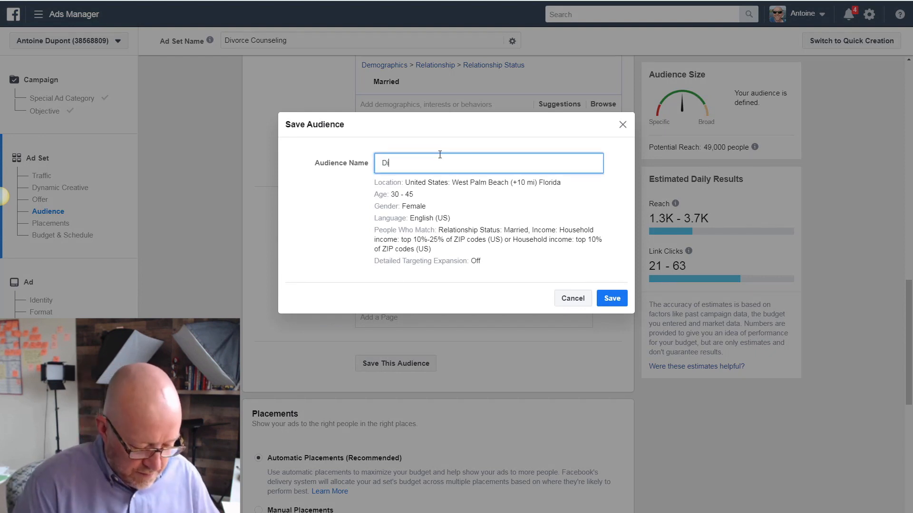
text(vorce C)
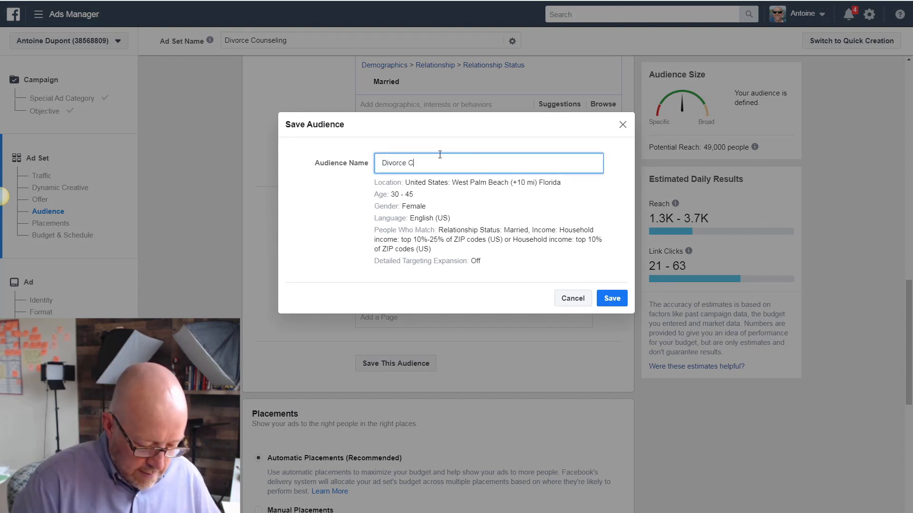
text(ound)
text(eli)
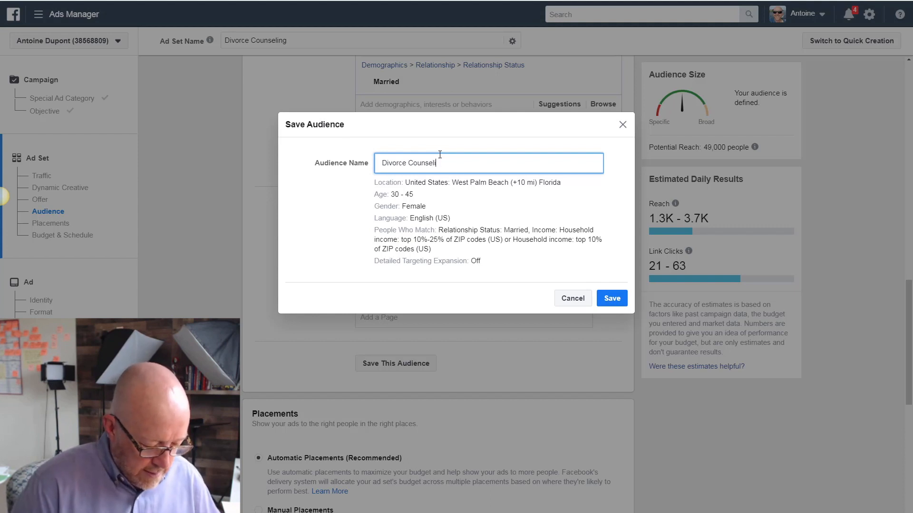
text(ng - W)
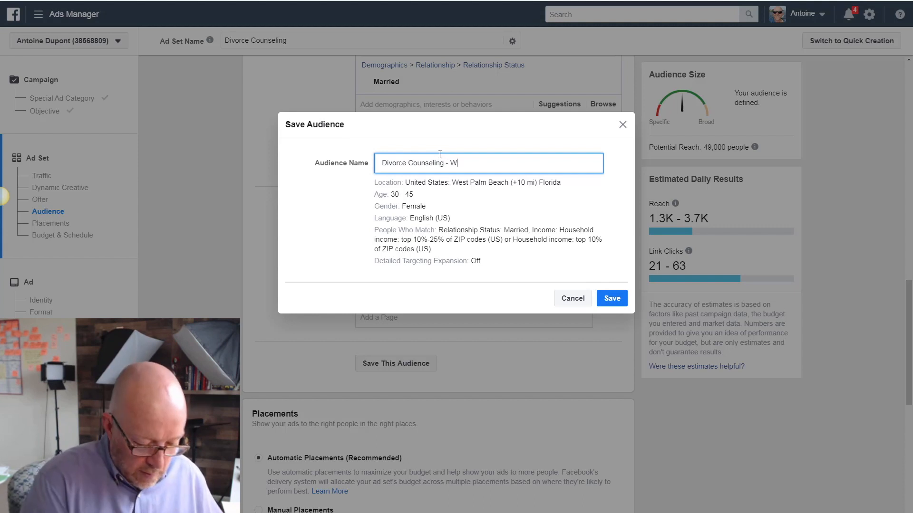
text(omen)
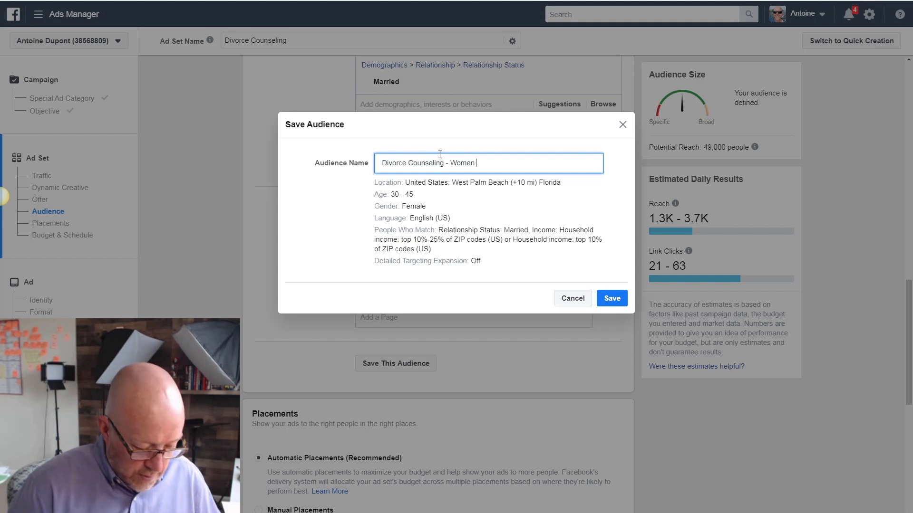
text(30-50)
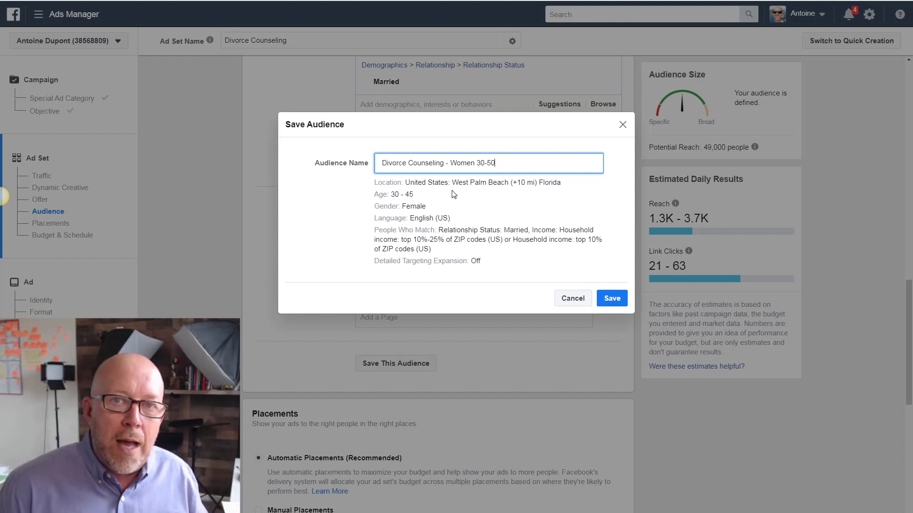
click(620, 302)
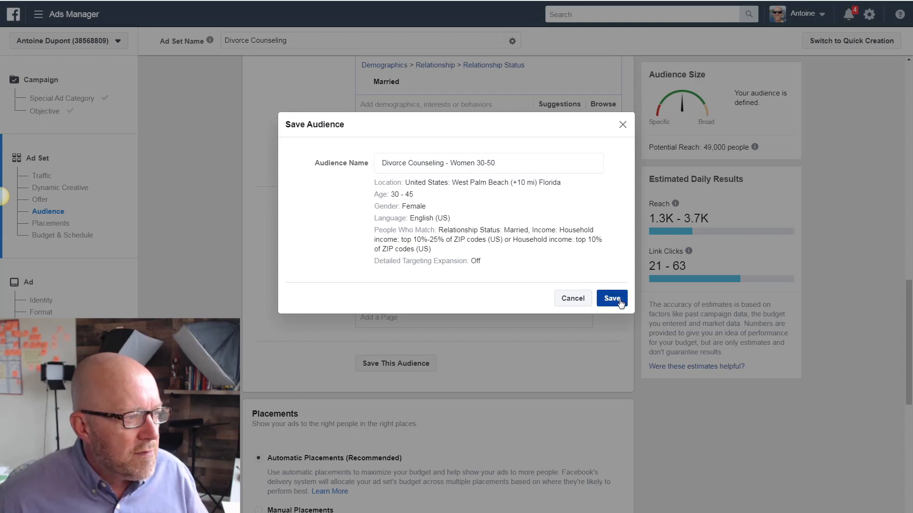
Switch the ad set to manual placements and exclude the Audience Network, Instagram and Messenger platforms
scroll(617, 305, down, 6)
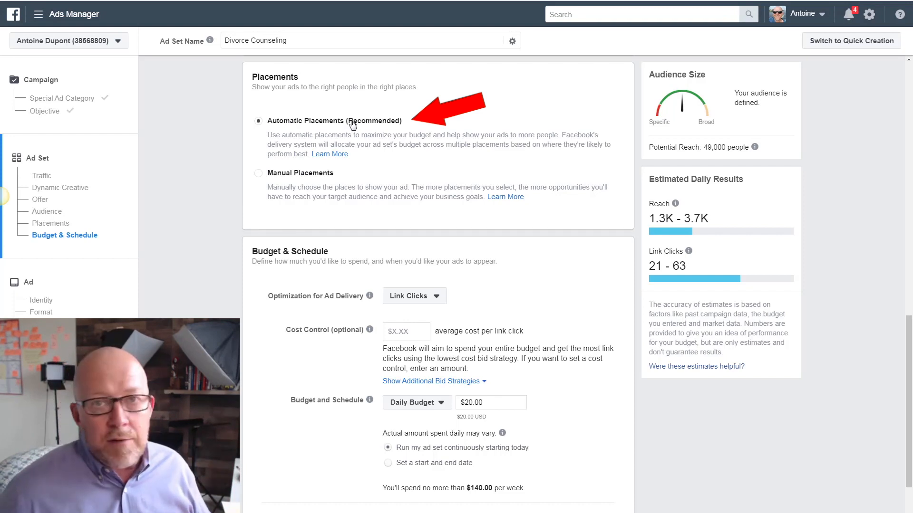
click(258, 174)
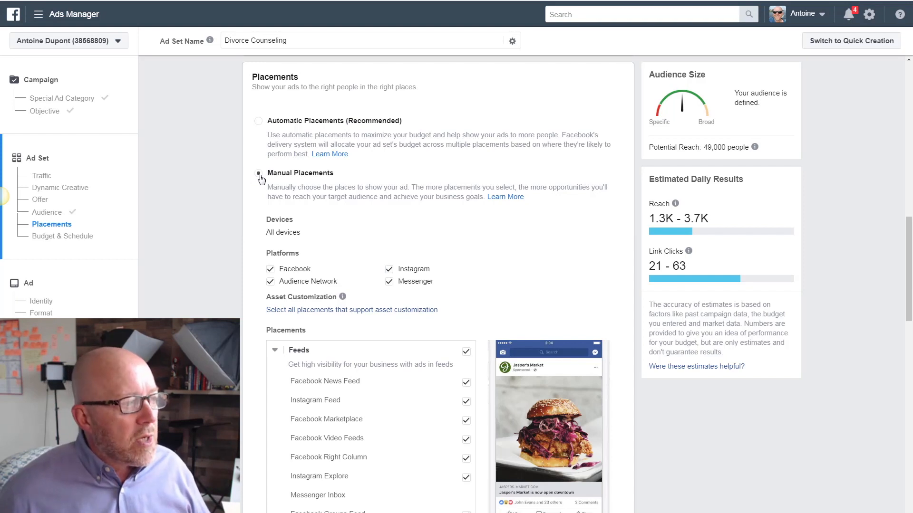
scroll(241, 197, down, 2)
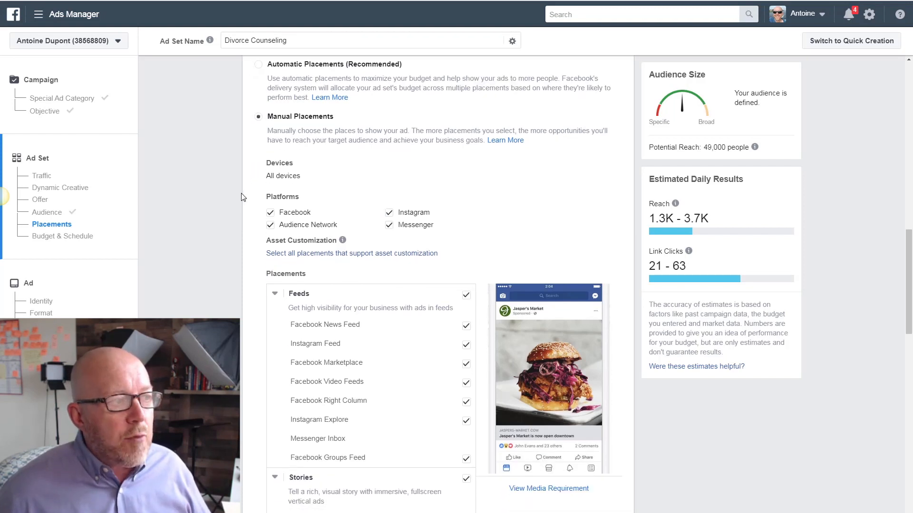
scroll(242, 197, down, 1)
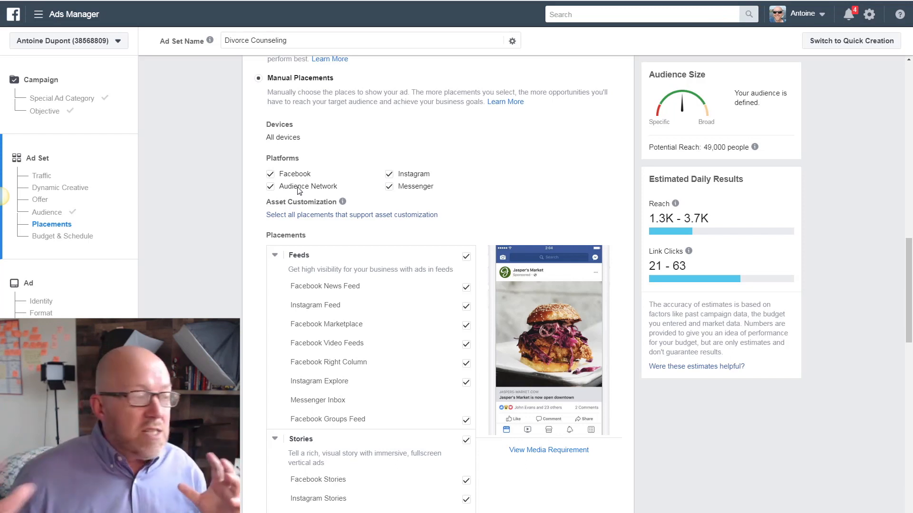
click(270, 187)
click(388, 174)
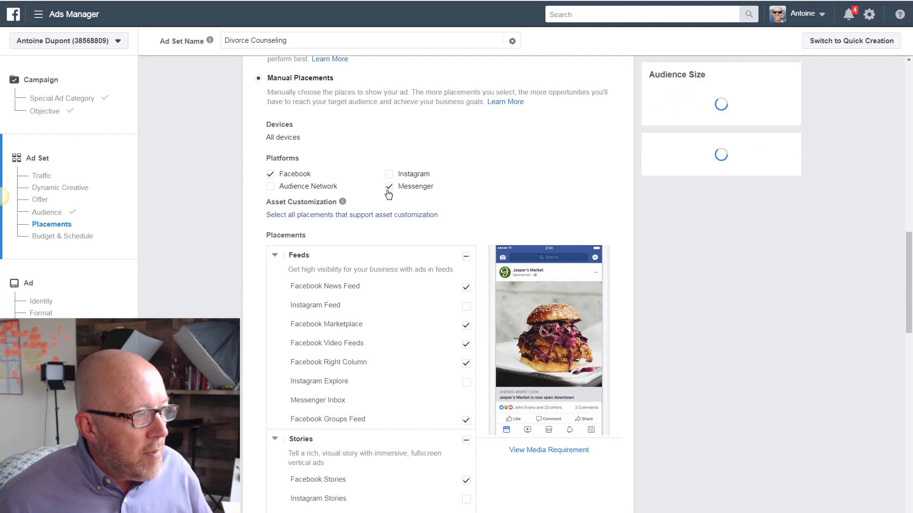
click(389, 187)
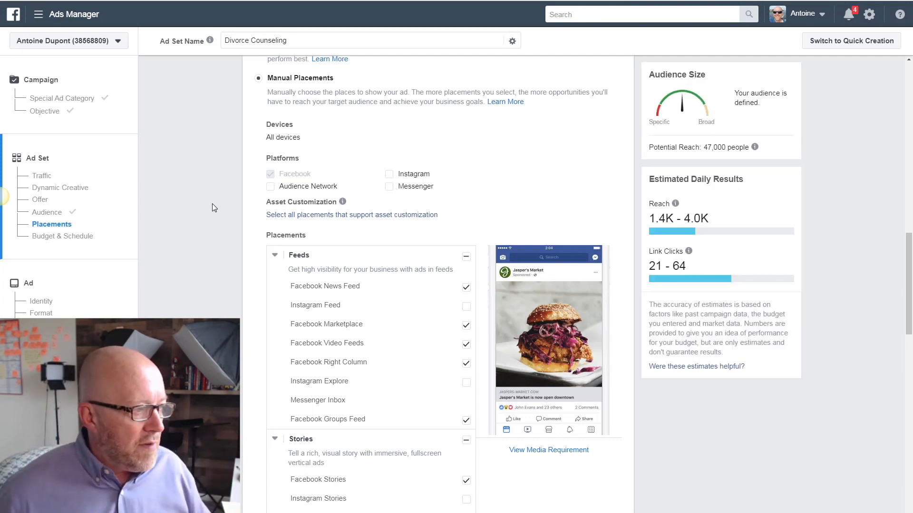
Remove Facebook Marketplace, Video Feeds, Right Column and Groups Feed from the Feeds placements
scroll(215, 208, down, 2)
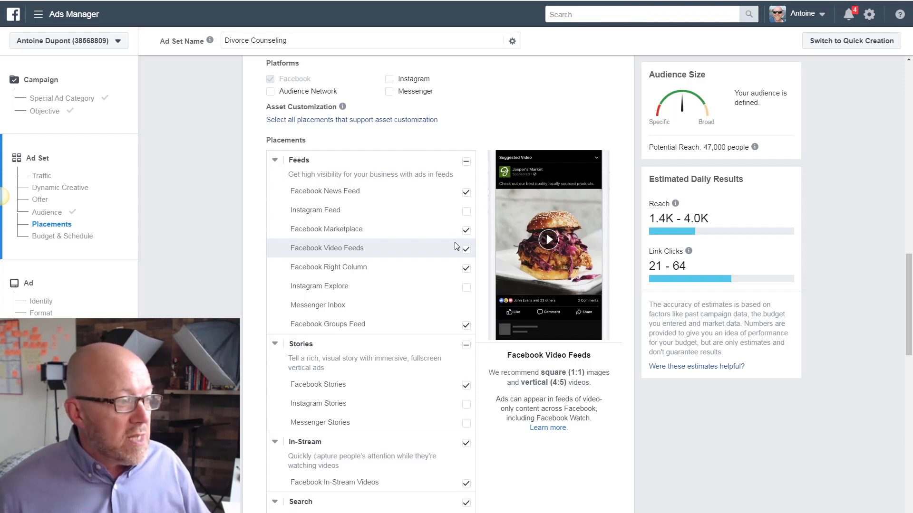
click(465, 231)
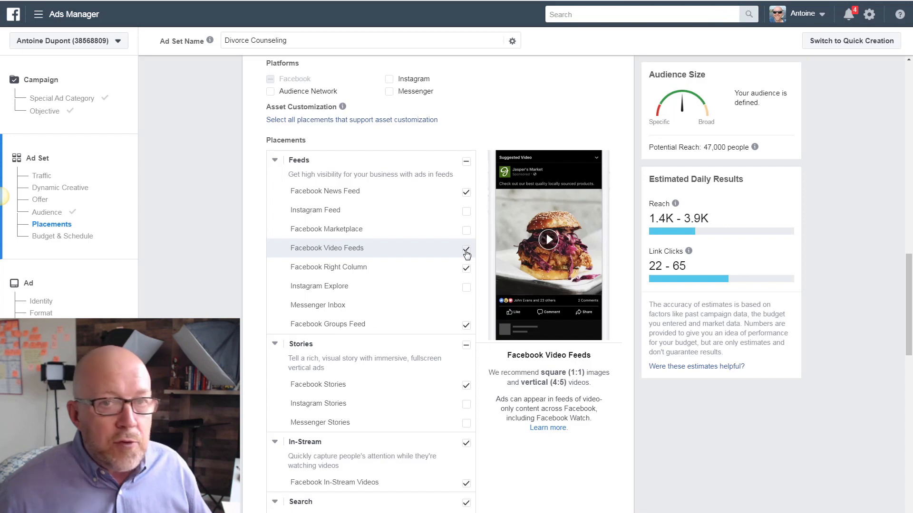
click(466, 251)
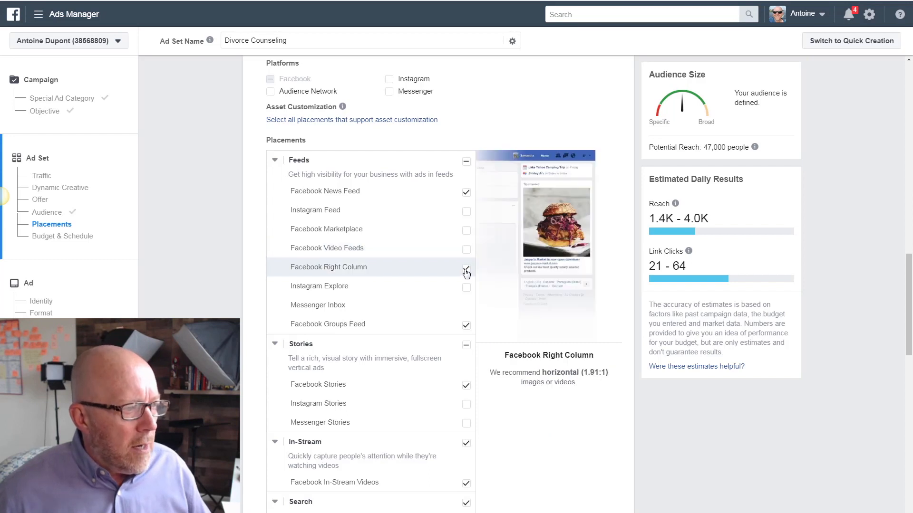
click(466, 270)
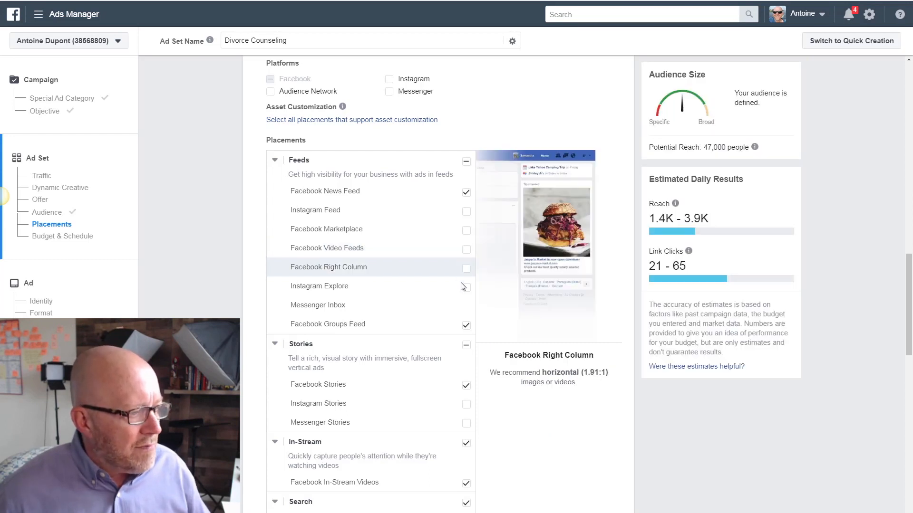
click(466, 327)
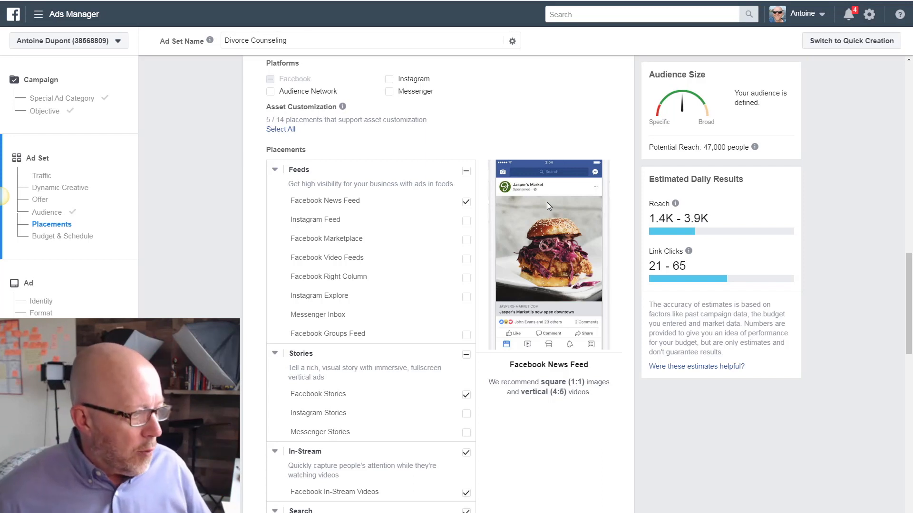
Remove the Facebook Stories, Facebook In-Stream Videos and Facebook Instant Articles placements
click(466, 396)
scroll(468, 394, down, 4)
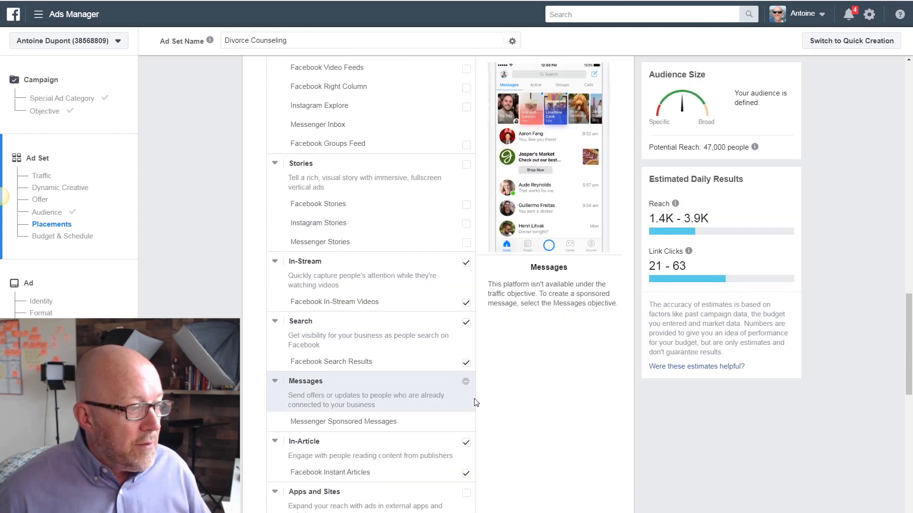
click(465, 265)
scroll(490, 340, down, 2)
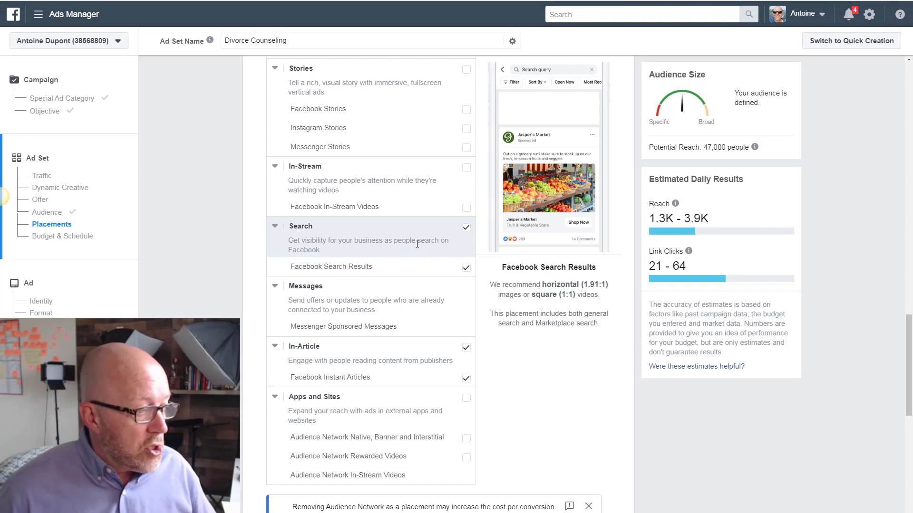
click(467, 379)
scroll(505, 383, down, 2)
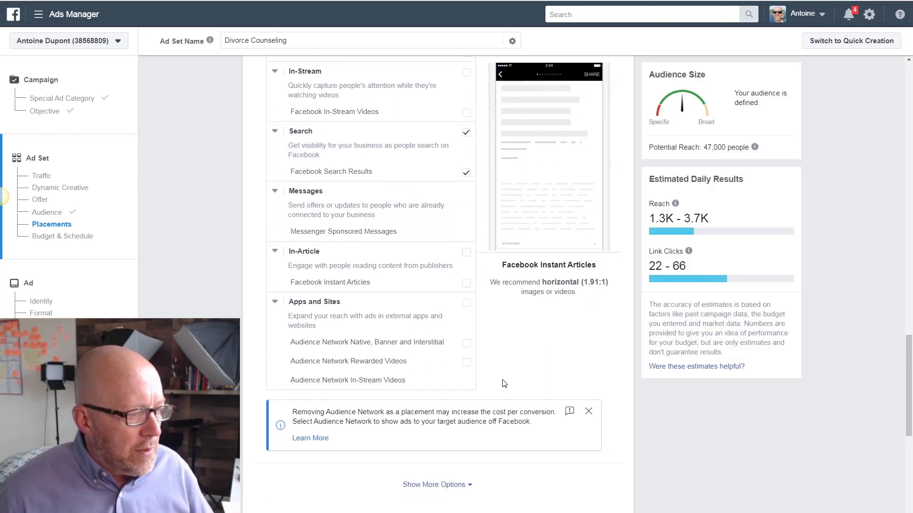
scroll(505, 383, up, 2)
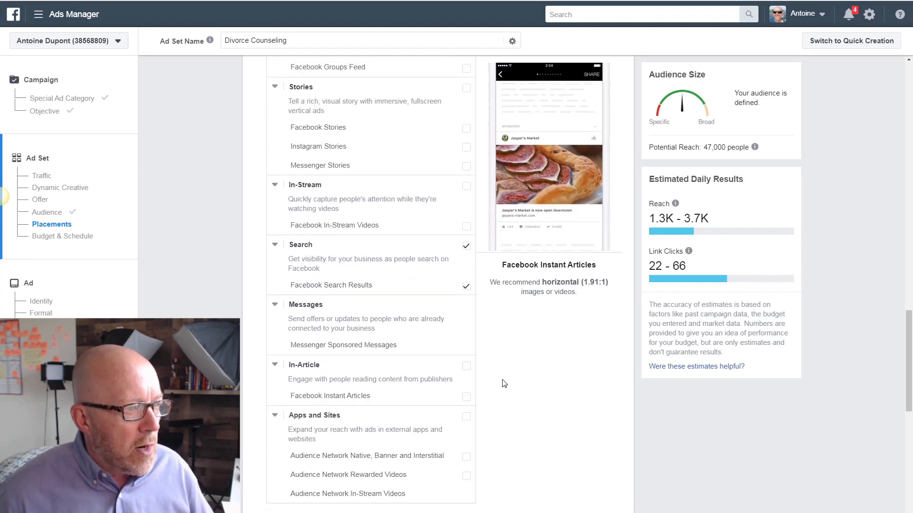
scroll(503, 382, up, 2)
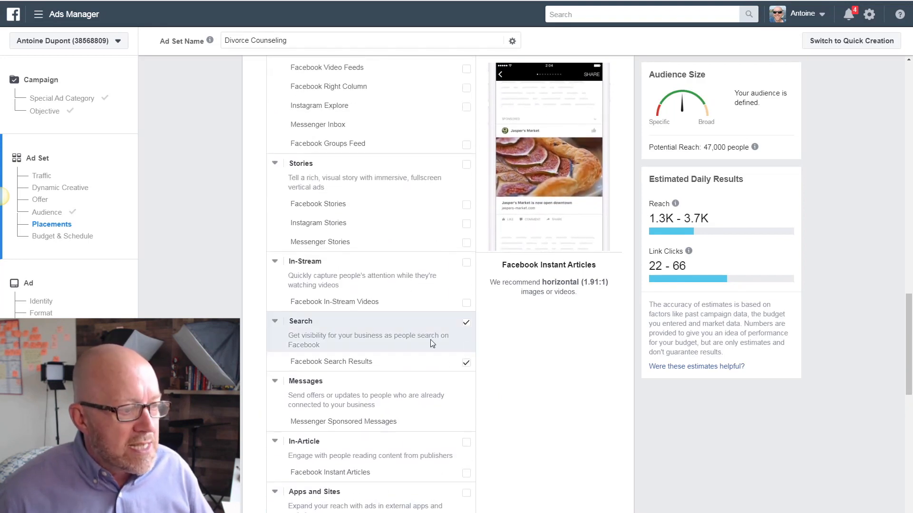
scroll(476, 348, up, 5)
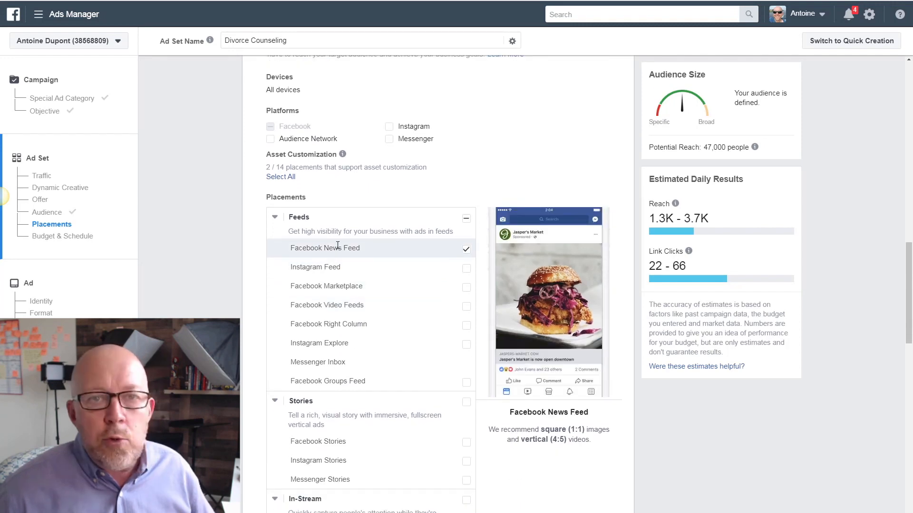
Look at the additional placement options and the Budget & Schedule settings of the ad set
scroll(433, 343, down, 12)
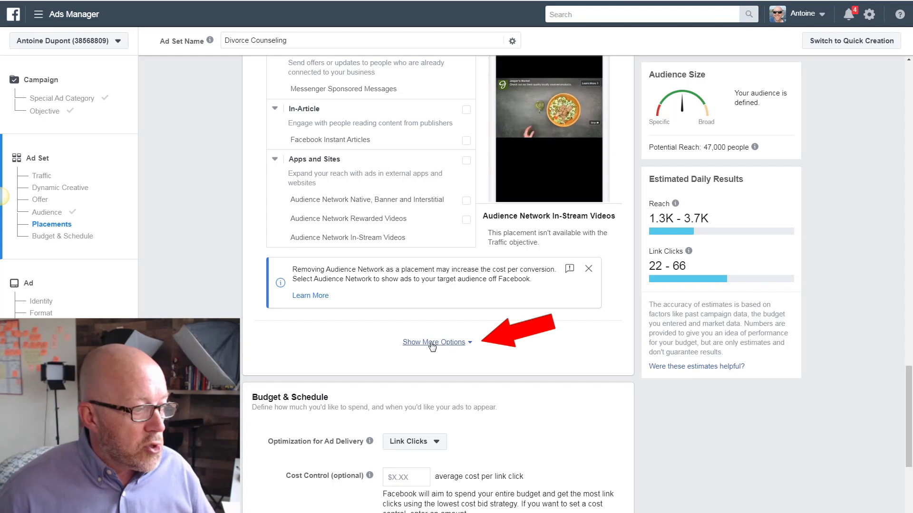
click(438, 342)
scroll(483, 341, down, 2)
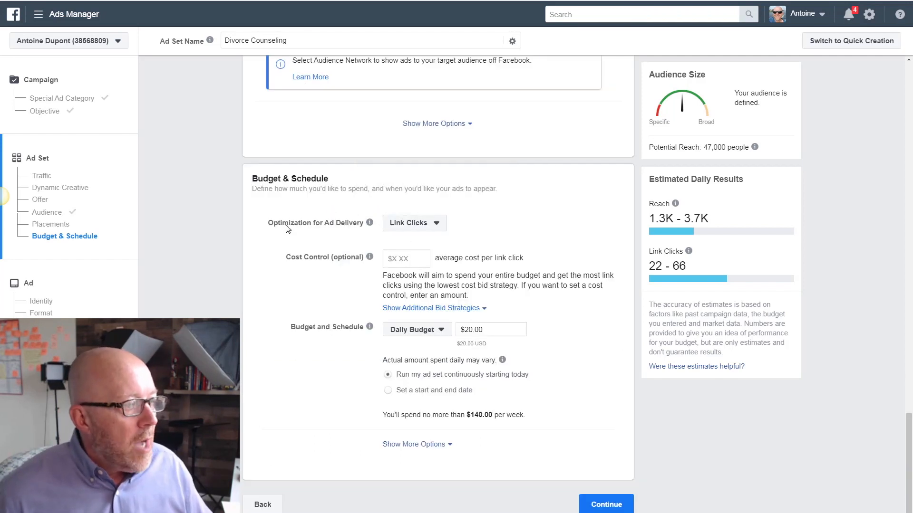
Review the ad delivery optimization choices and select Link Clicks
click(437, 225)
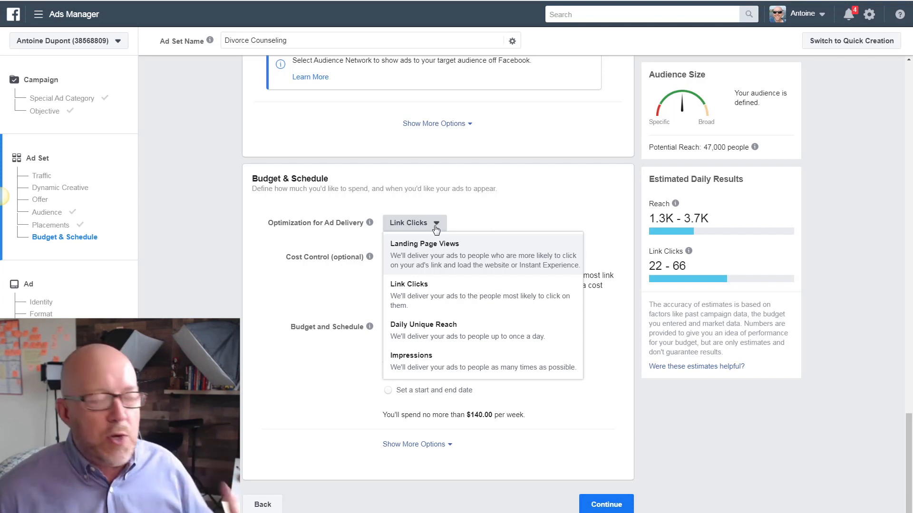
click(435, 297)
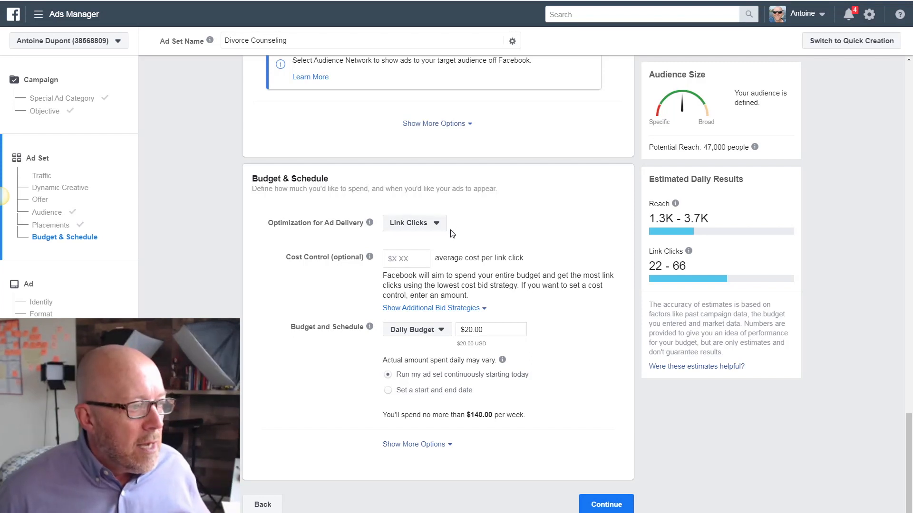
click(437, 225)
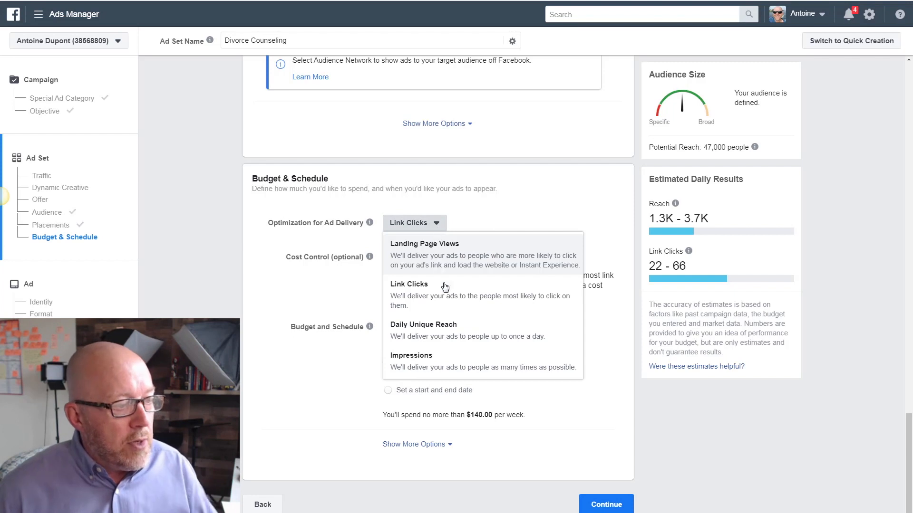
click(414, 297)
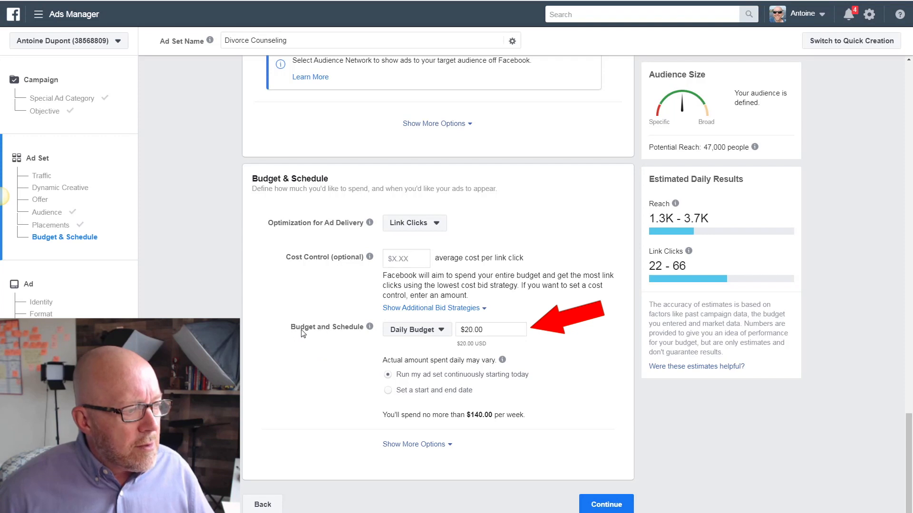
Switch the ad set to a Lifetime Budget and back to a Daily Budget, leaving it scheduled with a start and end date
click(440, 331)
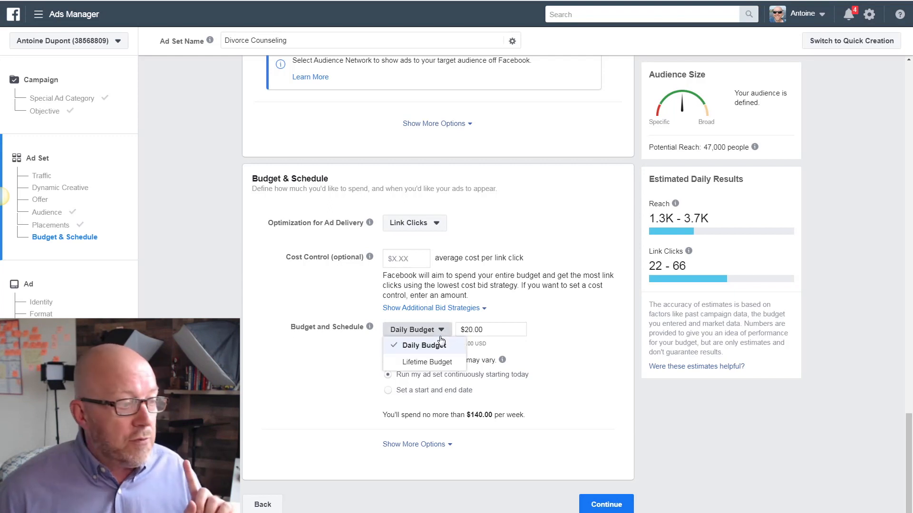
click(428, 363)
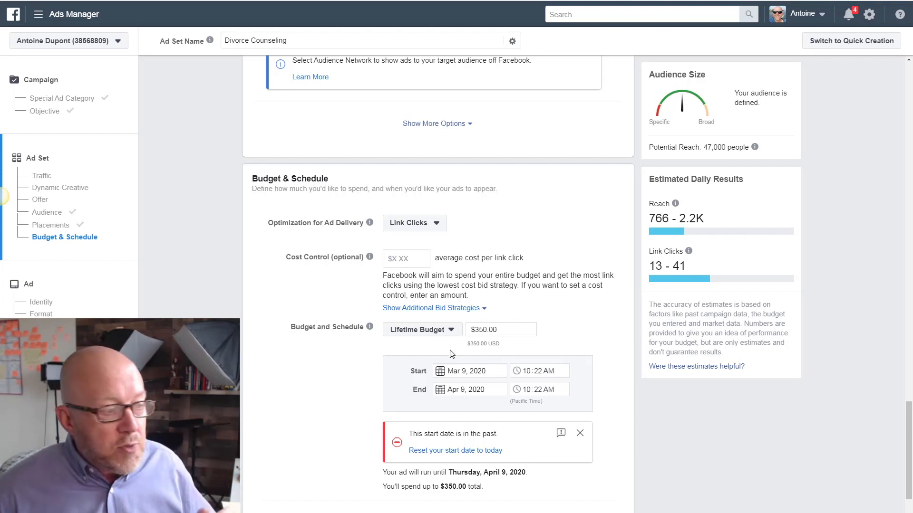
click(454, 330)
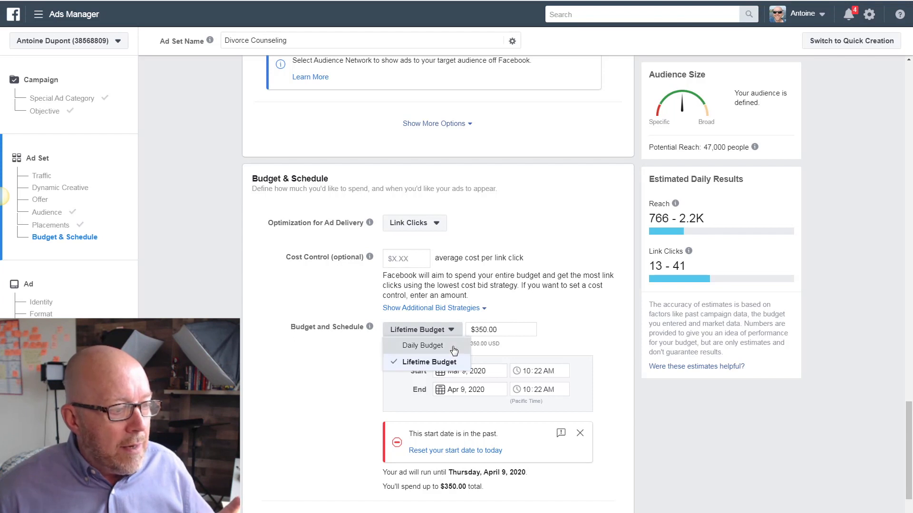
click(454, 351)
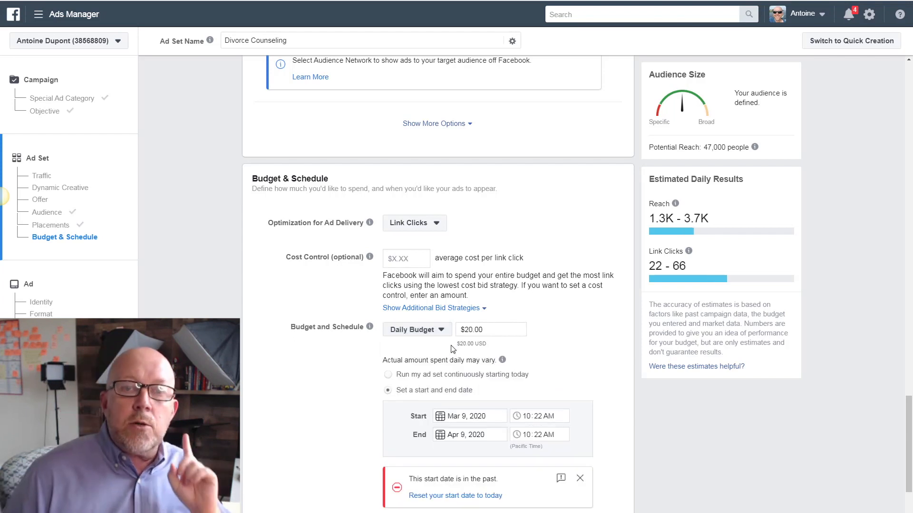
Set the ad set's daily budget to $5.00
click(472, 330)
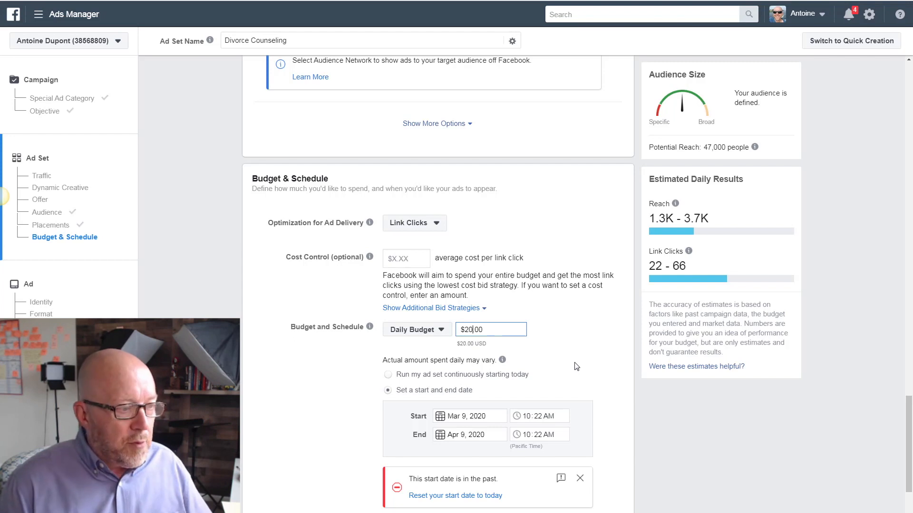
key(BackSpace)
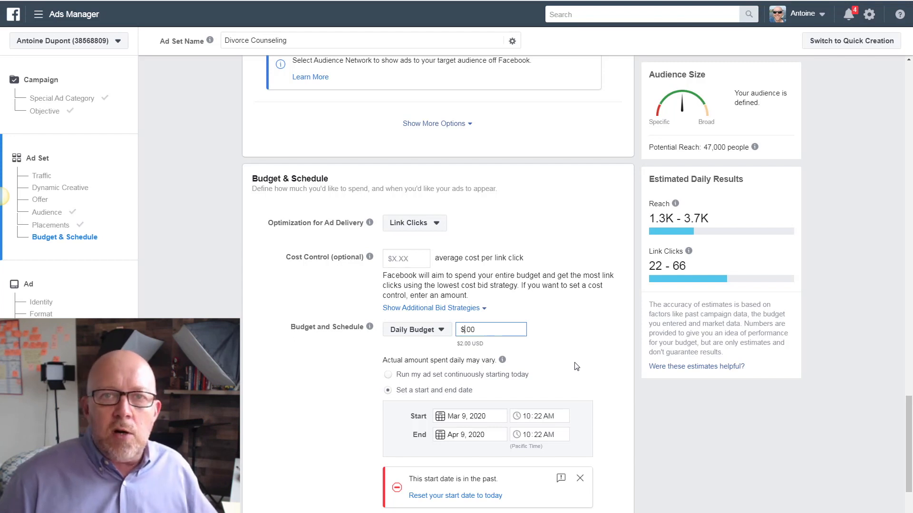
text(5)
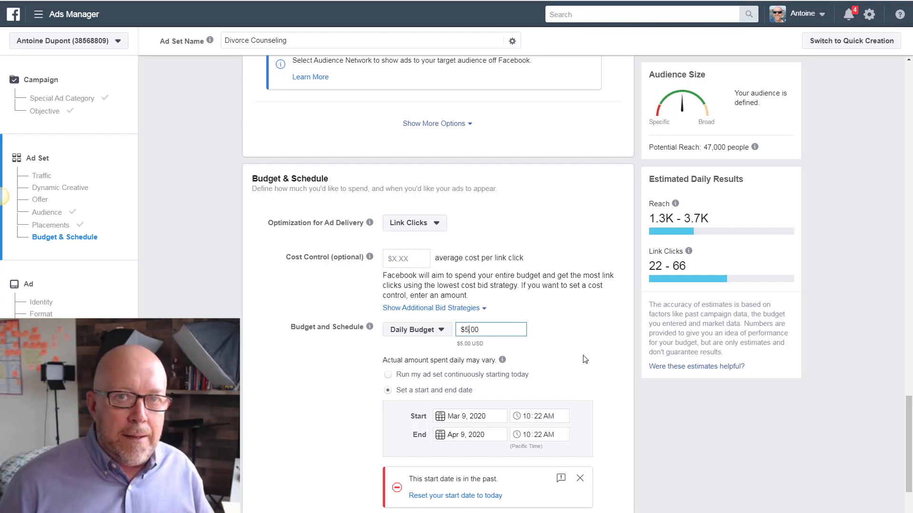
Schedule the ad set to start on March 16, 2020 at 8:00 AM
scroll(451, 321, down, 2)
click(483, 321)
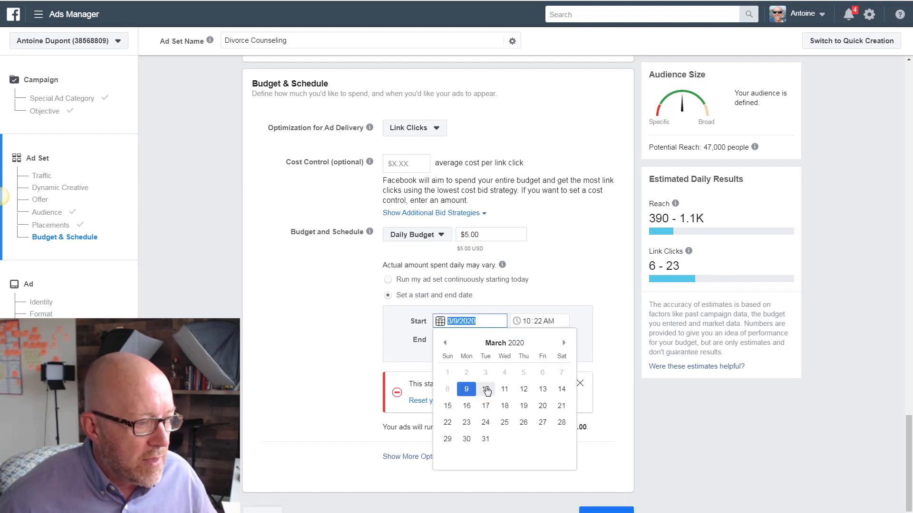
click(467, 406)
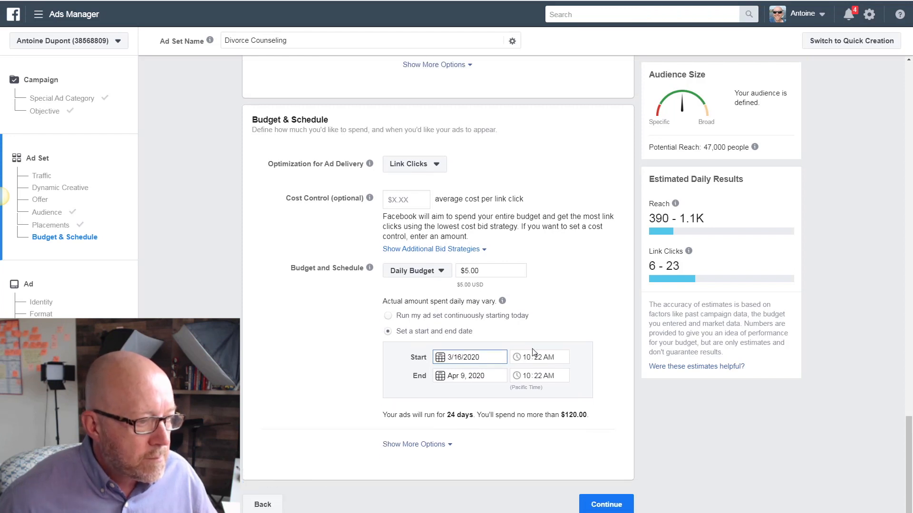
click(527, 358)
text(8)
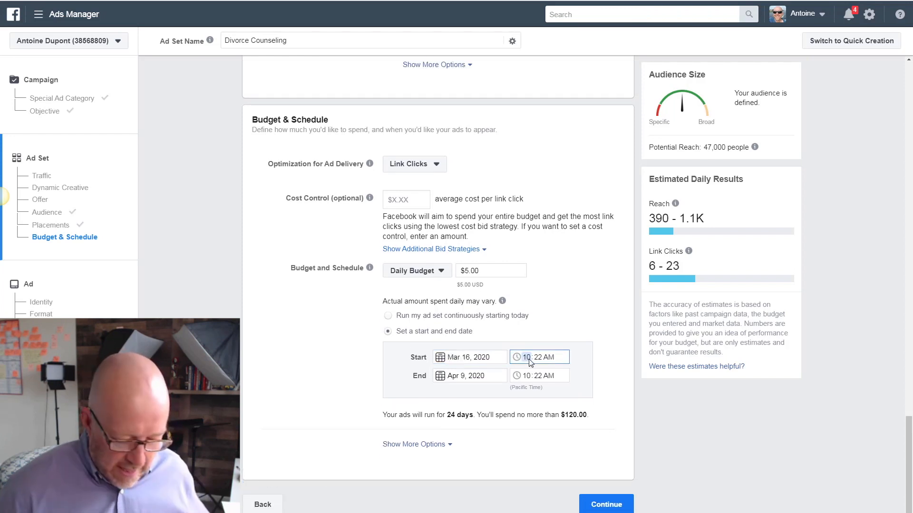
click(539, 358)
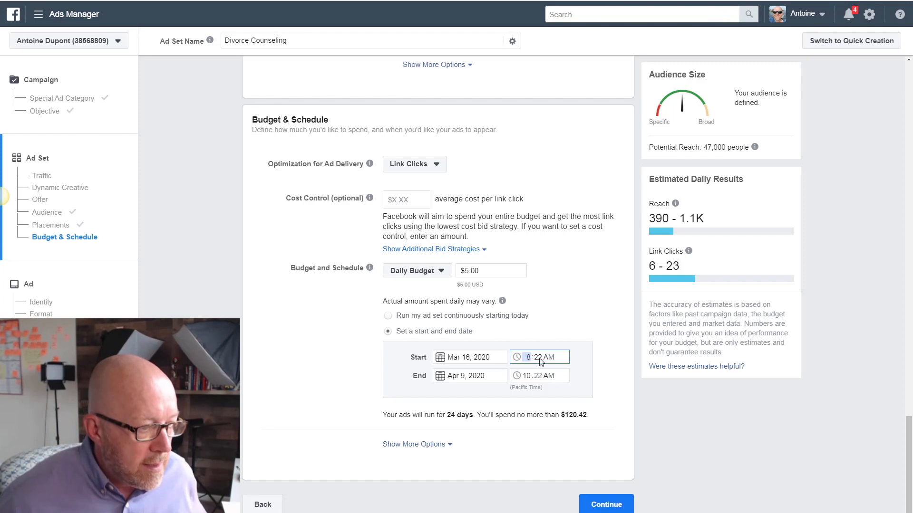
text(00)
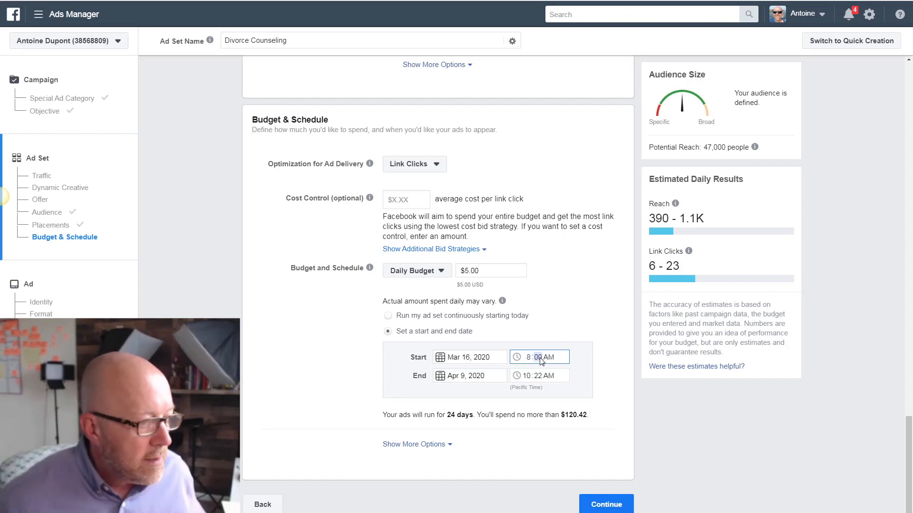
Schedule the ad set to end on March 23, 2020 at 6:00 PM
click(470, 377)
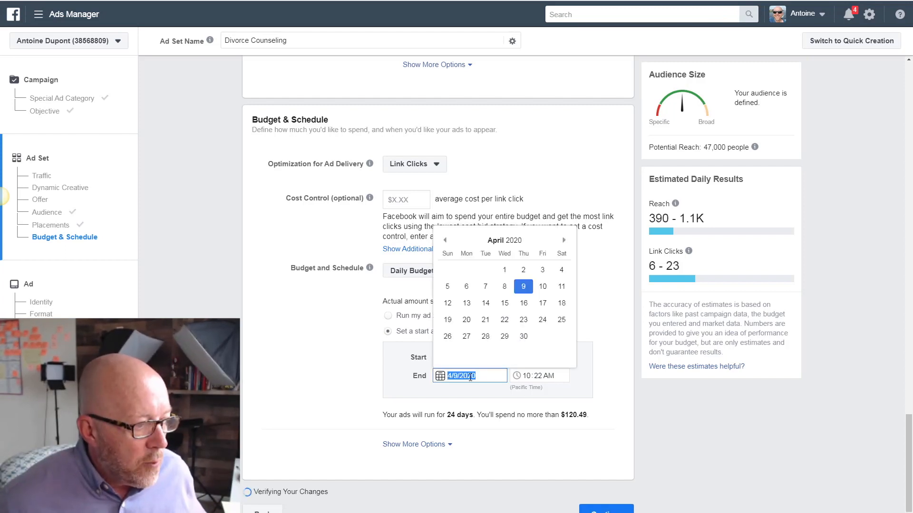
click(444, 240)
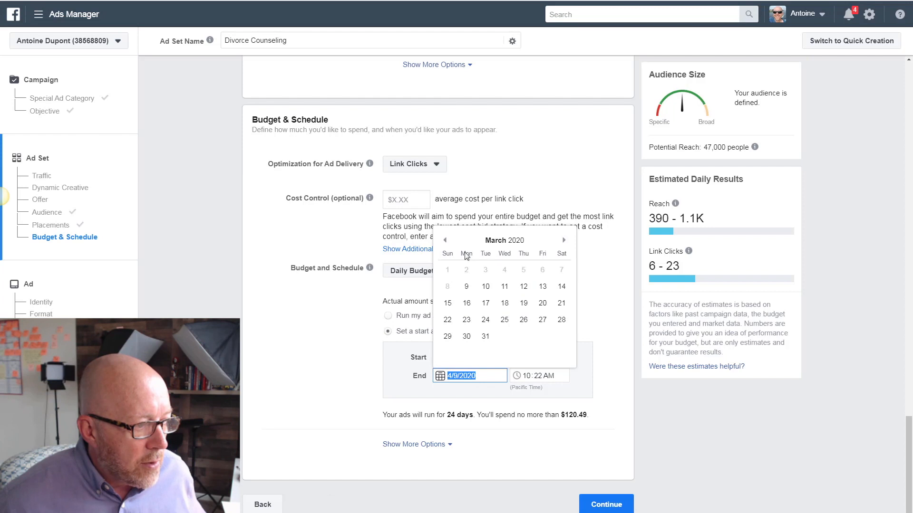
click(466, 319)
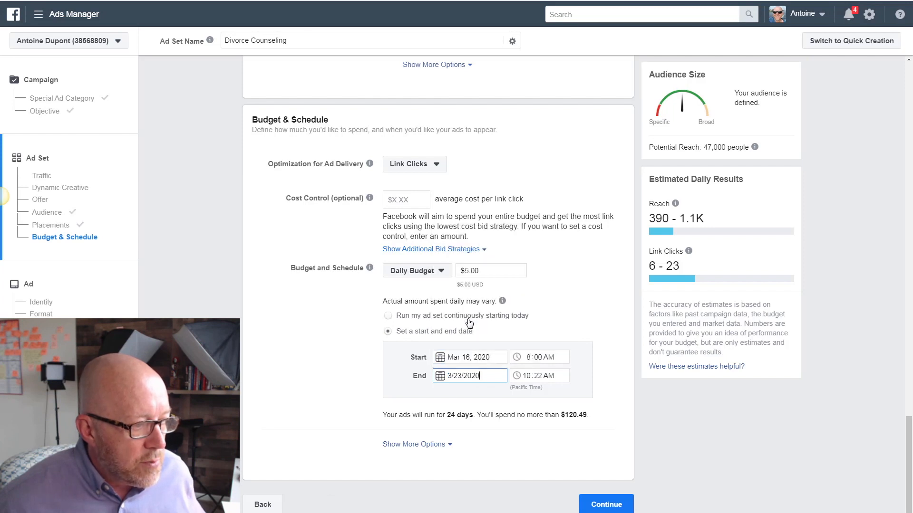
click(529, 377)
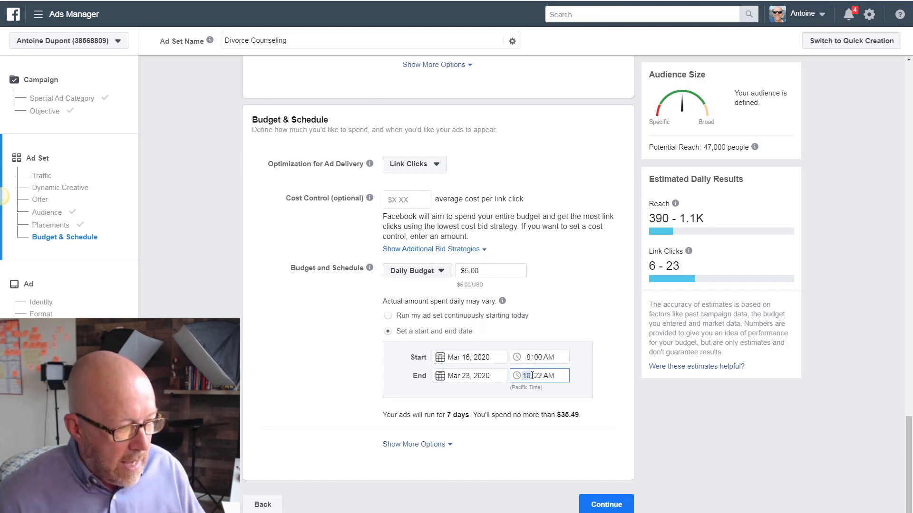
text(6:)
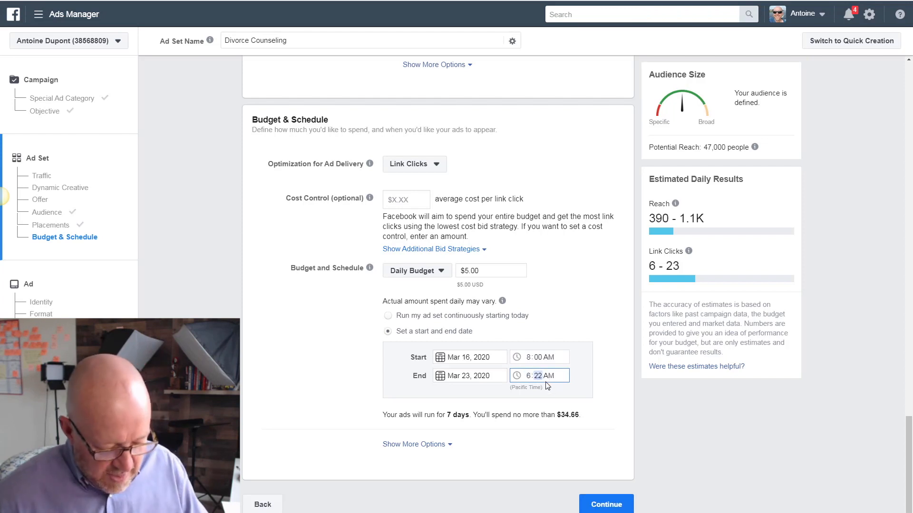
text(00)
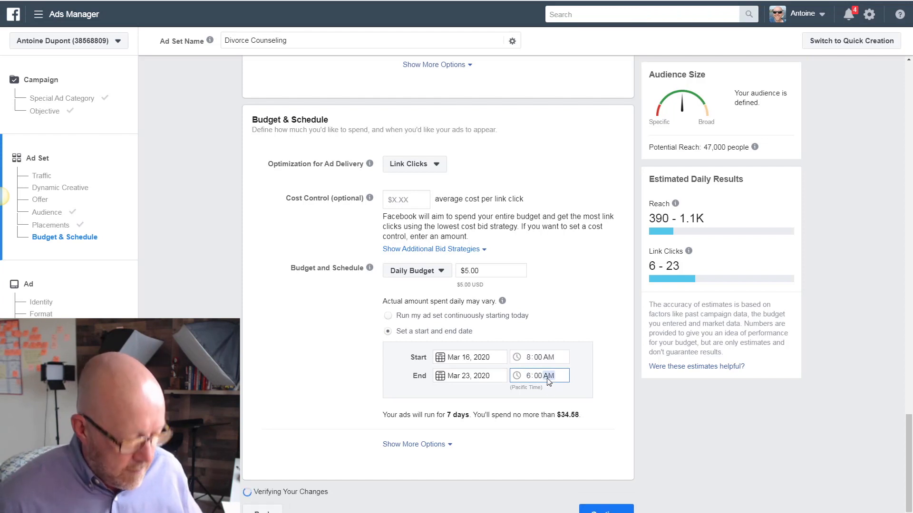
click(594, 355)
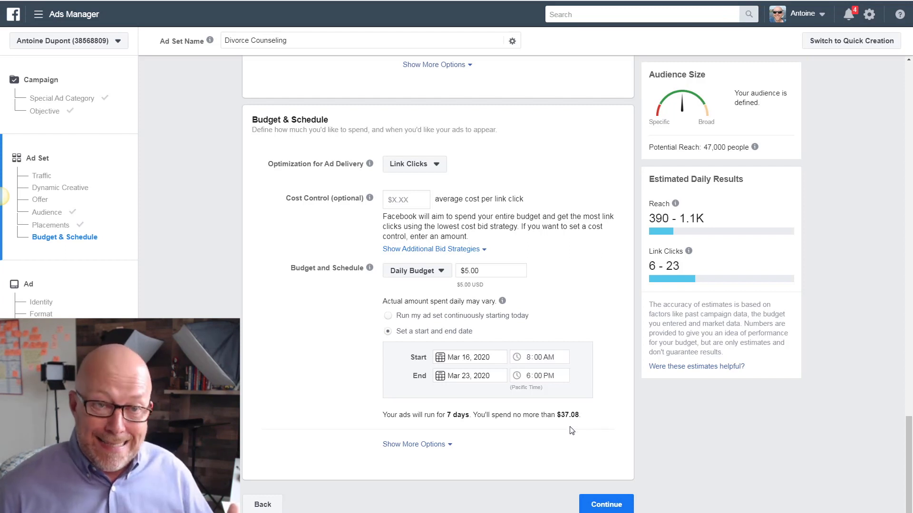
Set the ad set to be charged per Link Click (CPC) in the additional budget options, and continue to the ad setup
click(427, 449)
scroll(469, 418, down, 2)
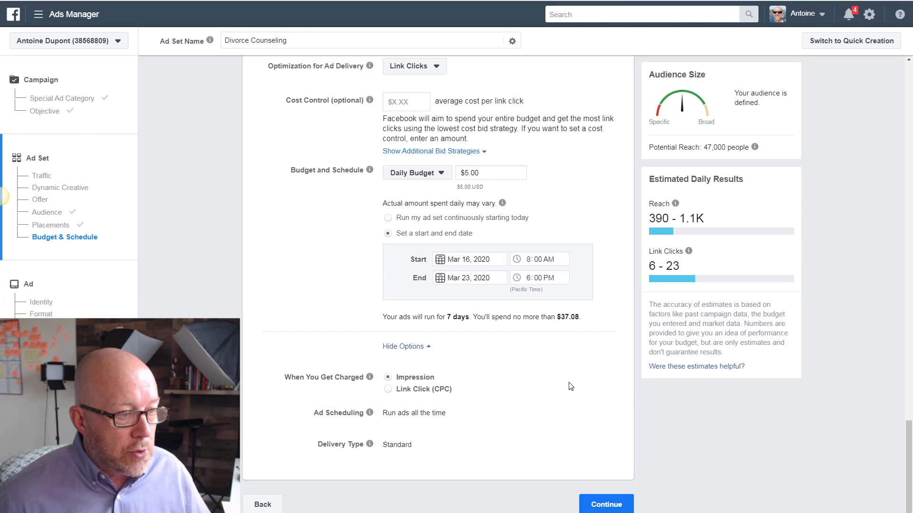
click(388, 390)
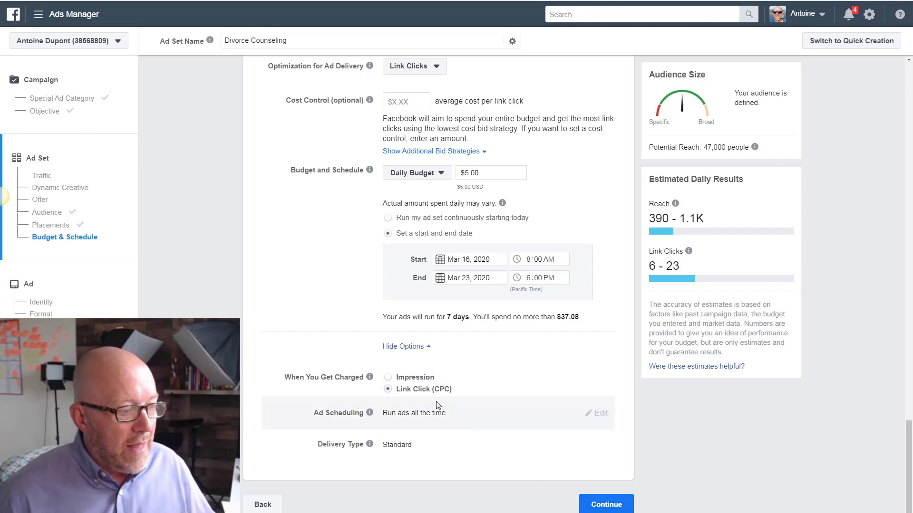
click(607, 505)
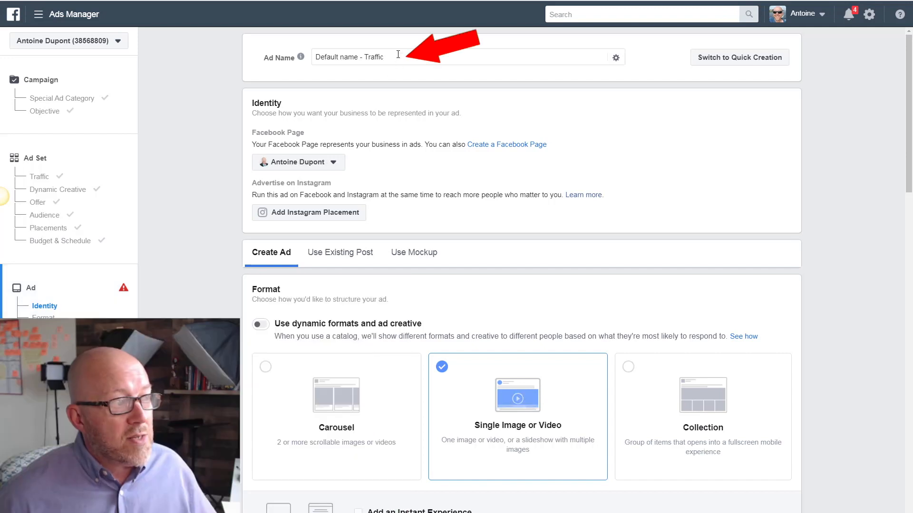
Rename the ad as "Women 30-50 WPB"
drag(398, 54, 310, 60)
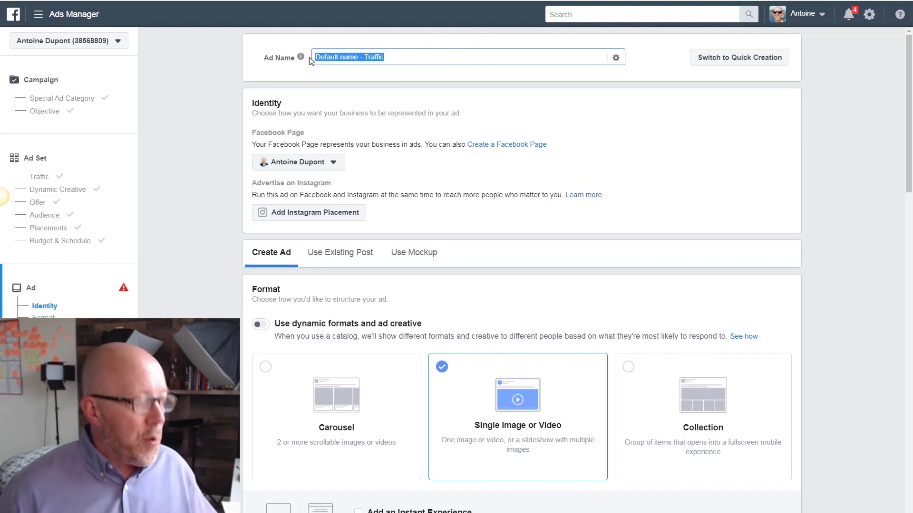
text(Women)
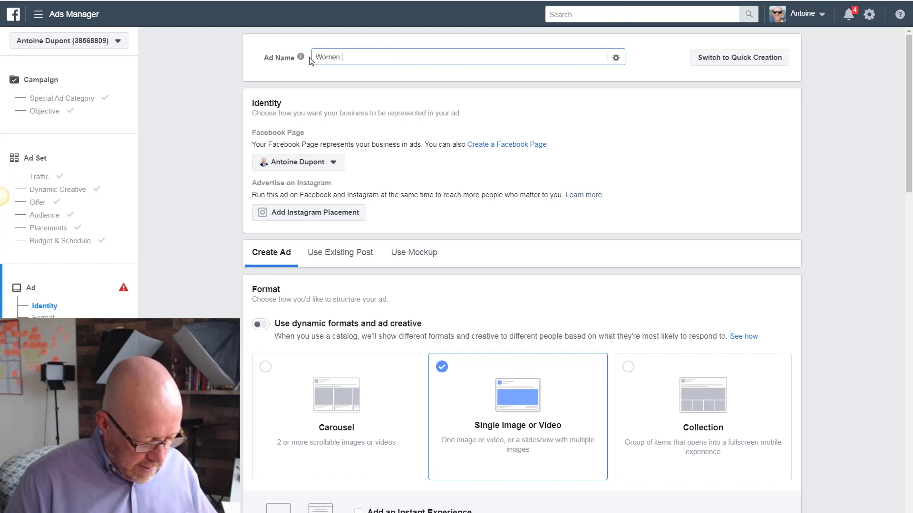
text( 30)
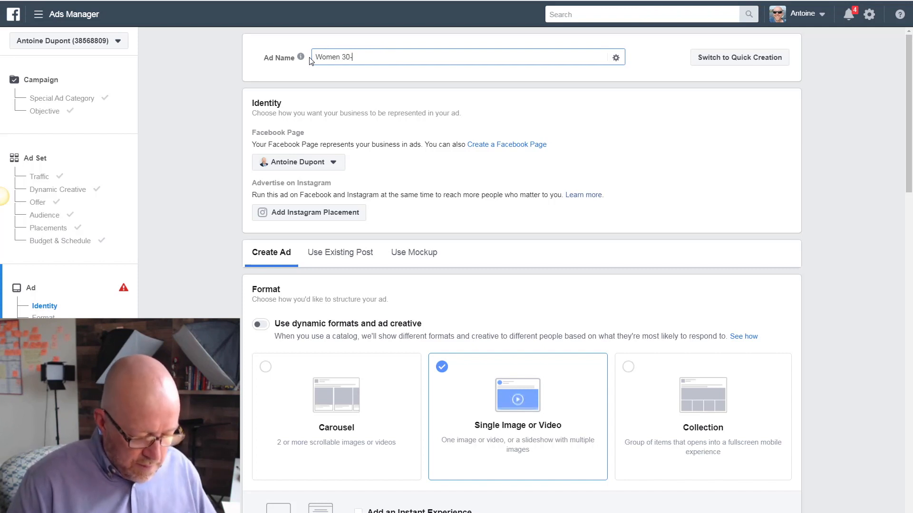
text(-50 WPB)
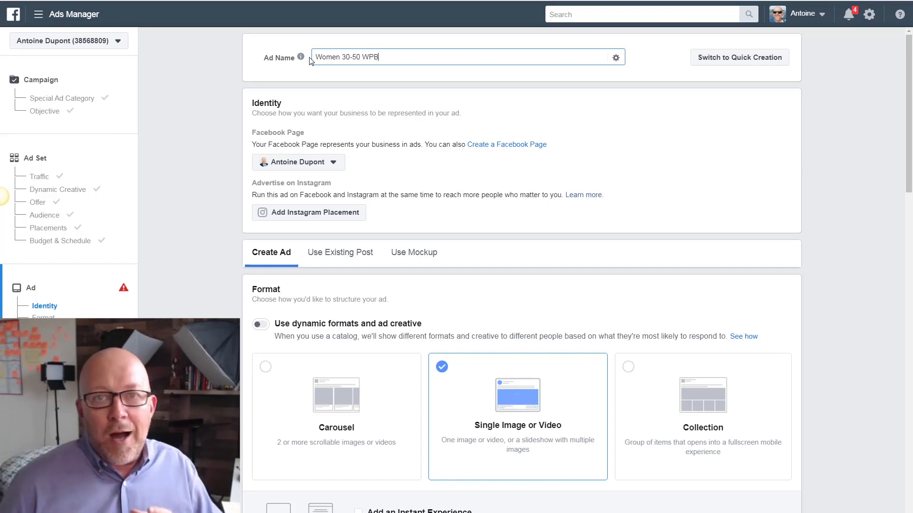
click(312, 102)
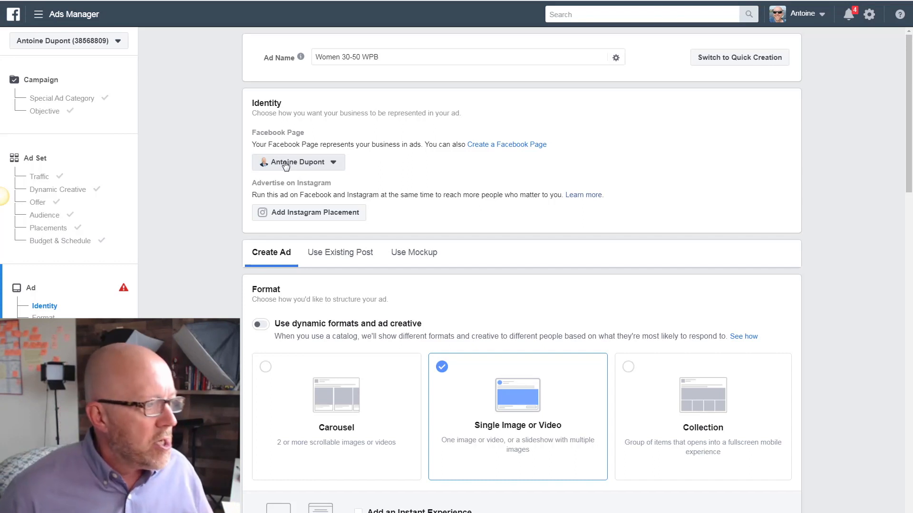
Choose Single Image or Video as the ad format and go to the Media and Text & Links sections
scroll(417, 164, down, 2)
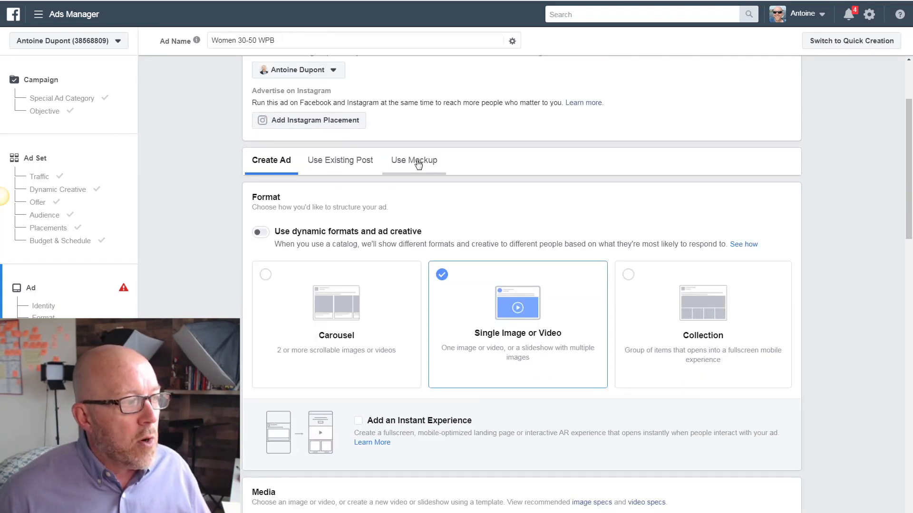
scroll(418, 164, down, 2)
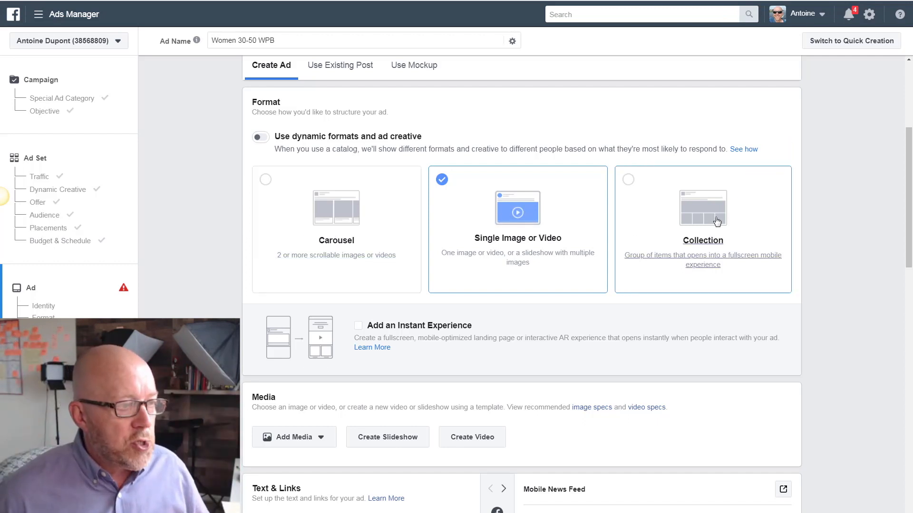
click(514, 213)
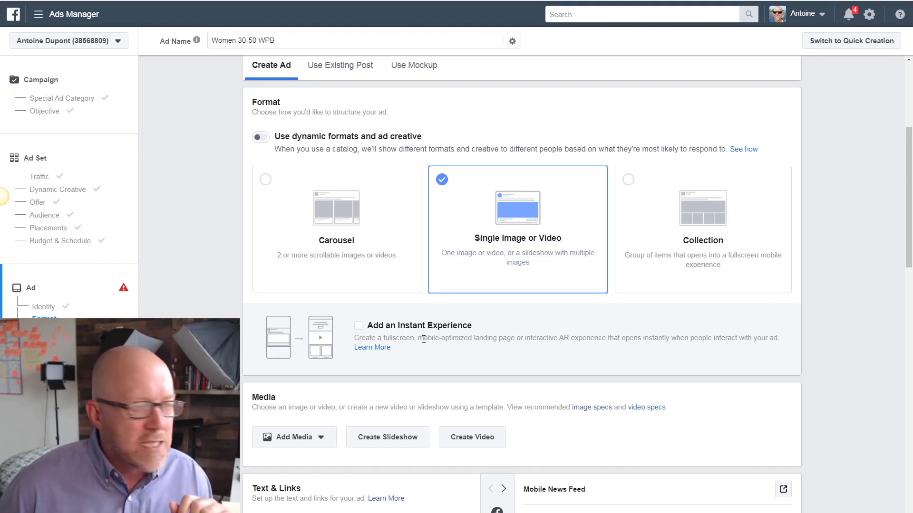
scroll(424, 340, down, 1)
scroll(425, 341, down, 3)
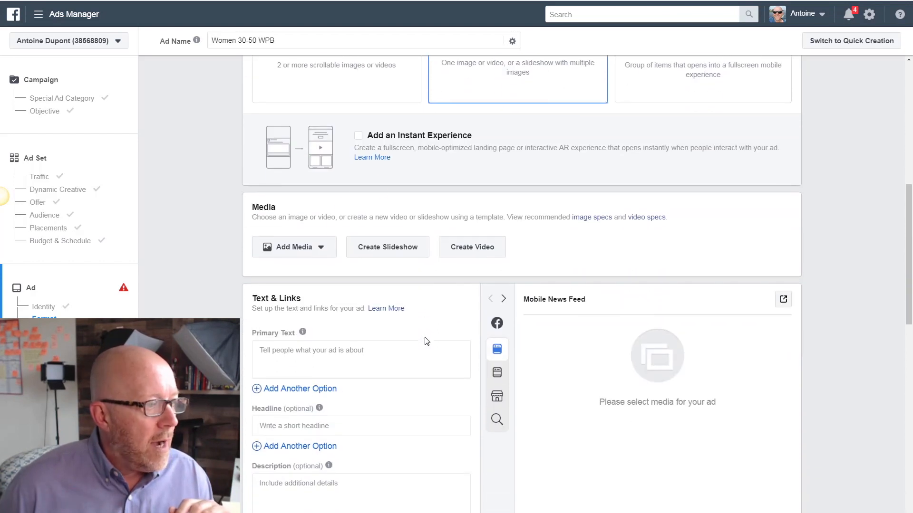
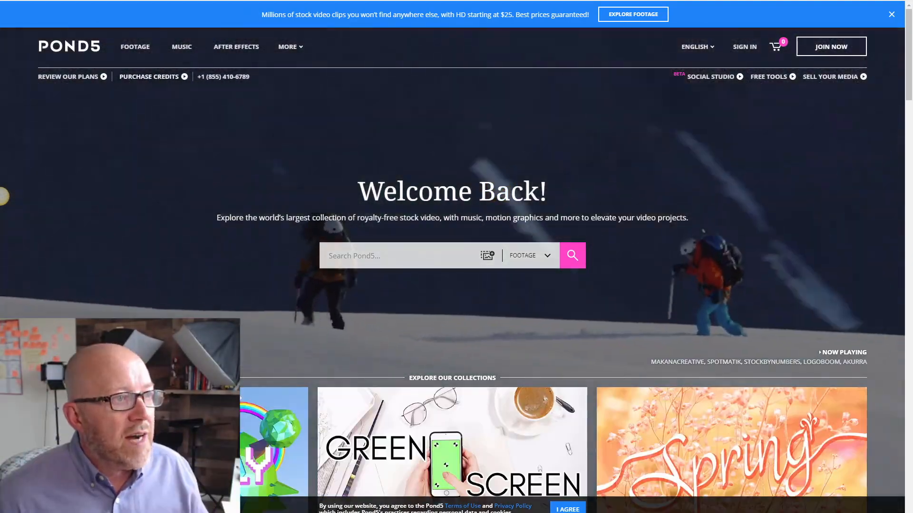
Look through the Videvo and Coverr stock footage sites, and go to Pond5
click(618, 1)
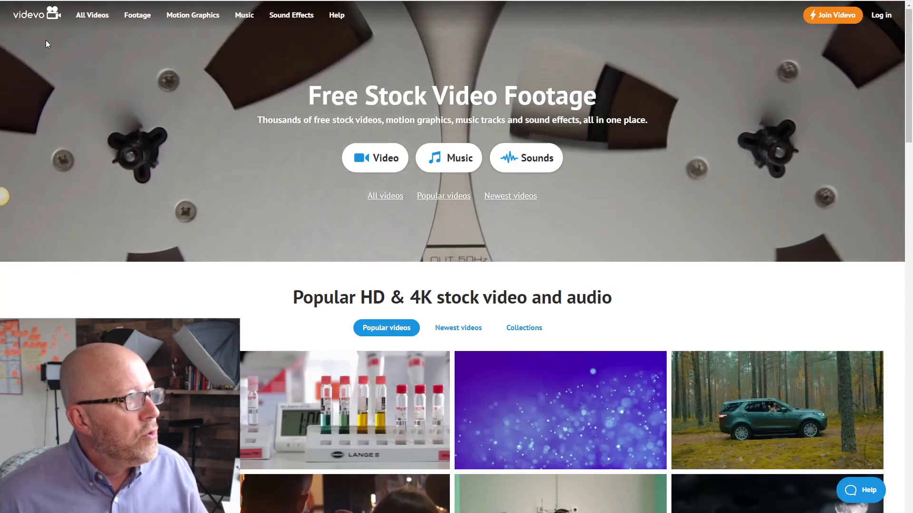
key(ctrl+Tab)
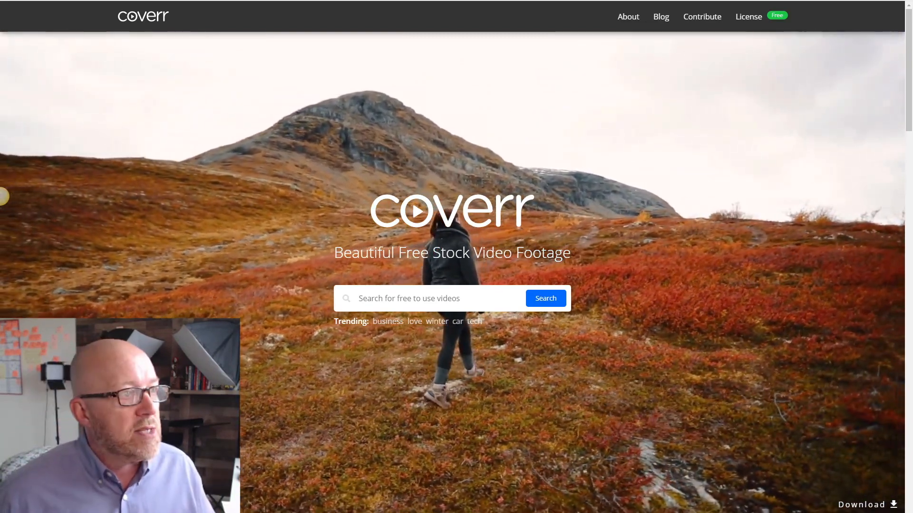
key(ctrl+Tab)
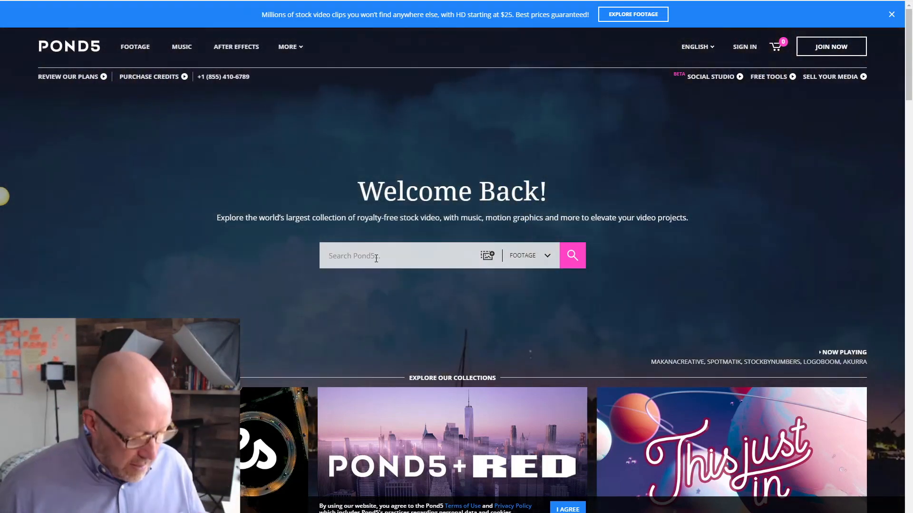
Search Pond5 footage for "divorce" and browse the resulting clips for a suitable ad video
click(376, 259)
text(di)
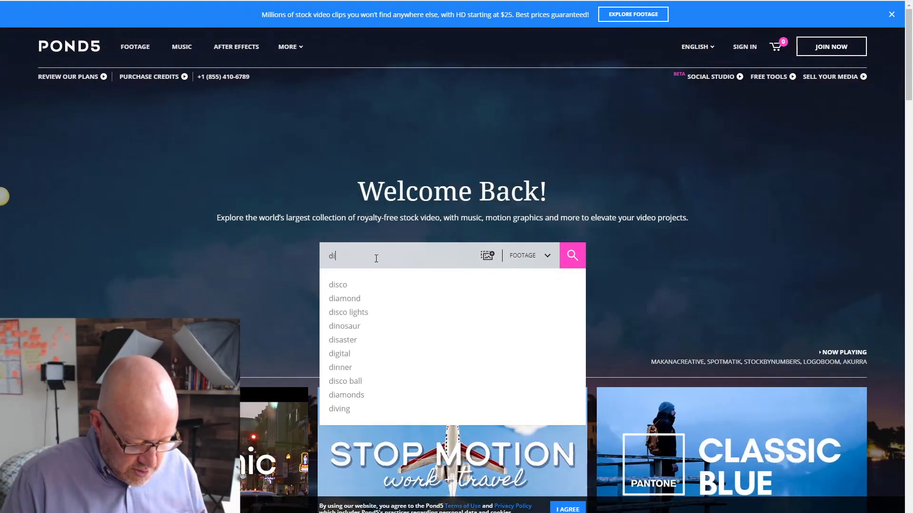
text(vorce)
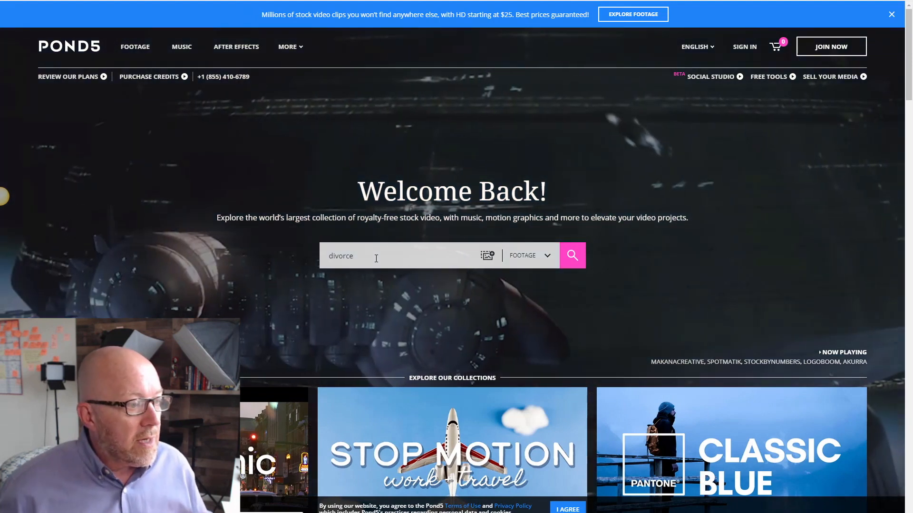
key(Return)
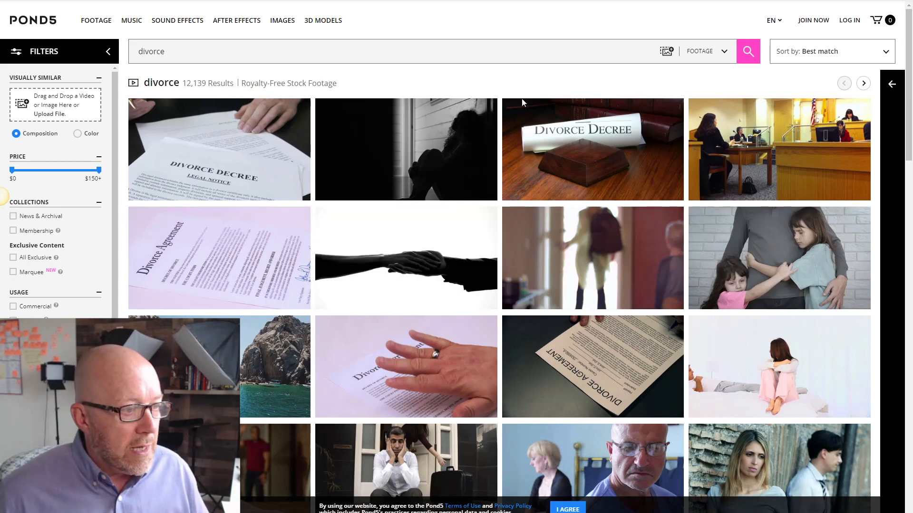
mouse_move(589, 252)
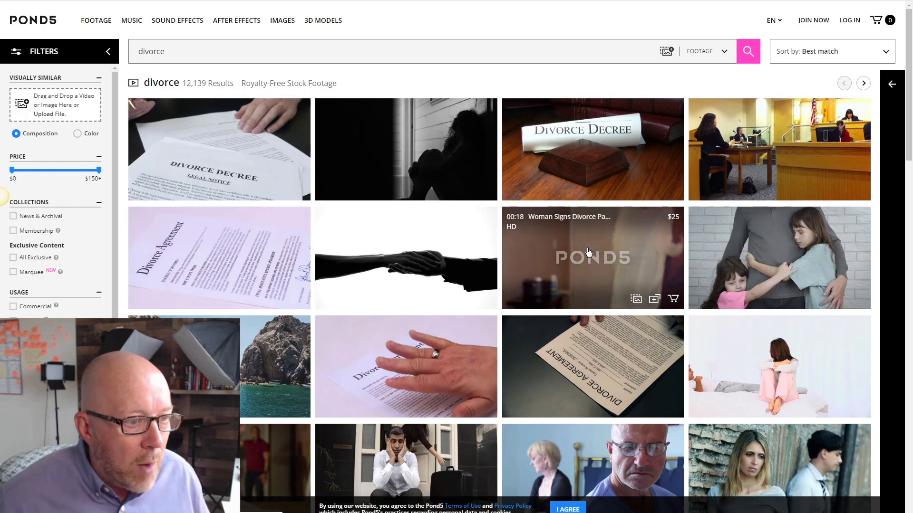
mouse_move(734, 236)
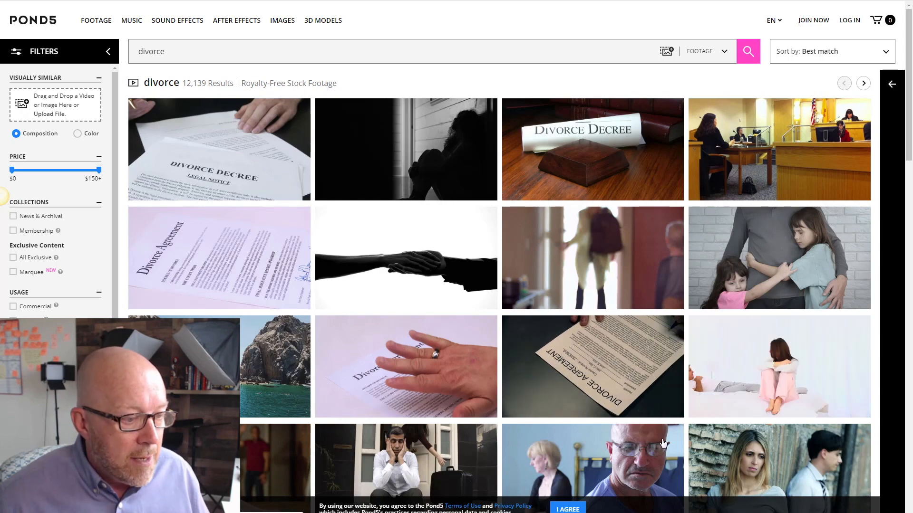
scroll(664, 443, down, 3)
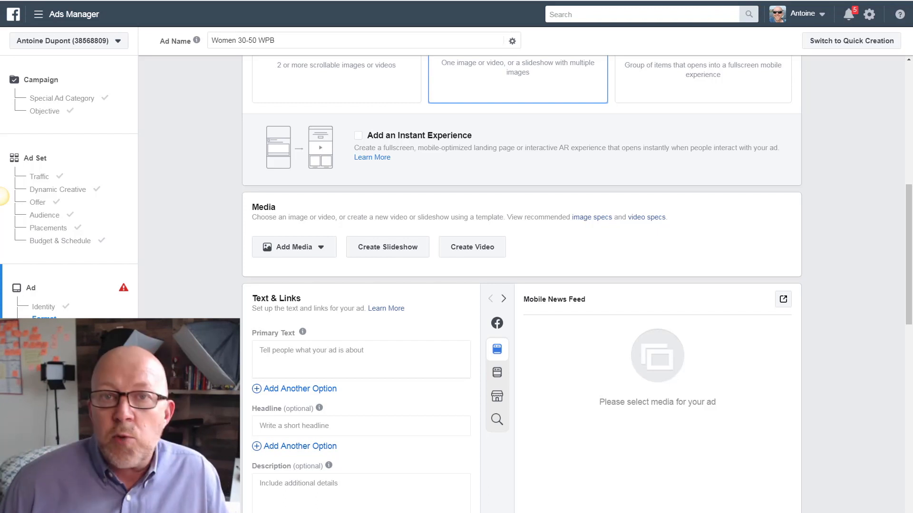
Switch to Ads Manager and upload the Desktop video "Video A couple in bed having problems and crisis" as the ad's media
click(312, 252)
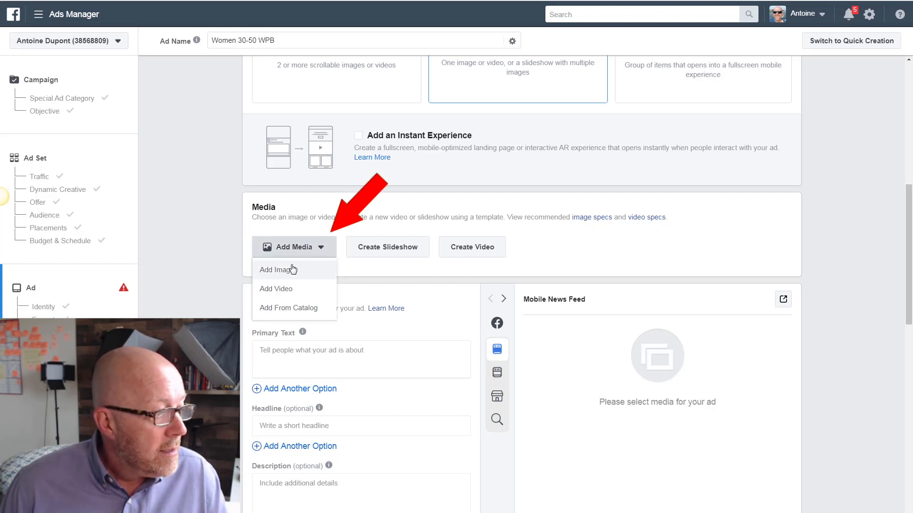
click(279, 289)
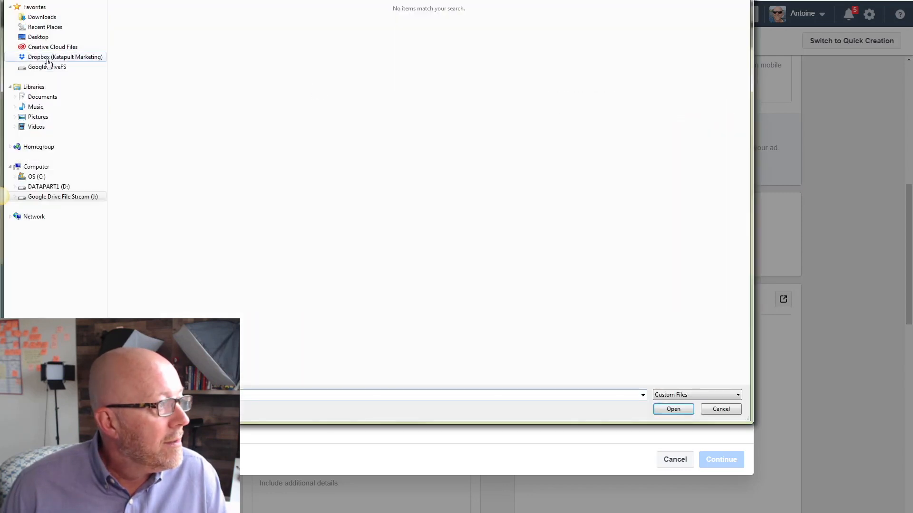
click(38, 38)
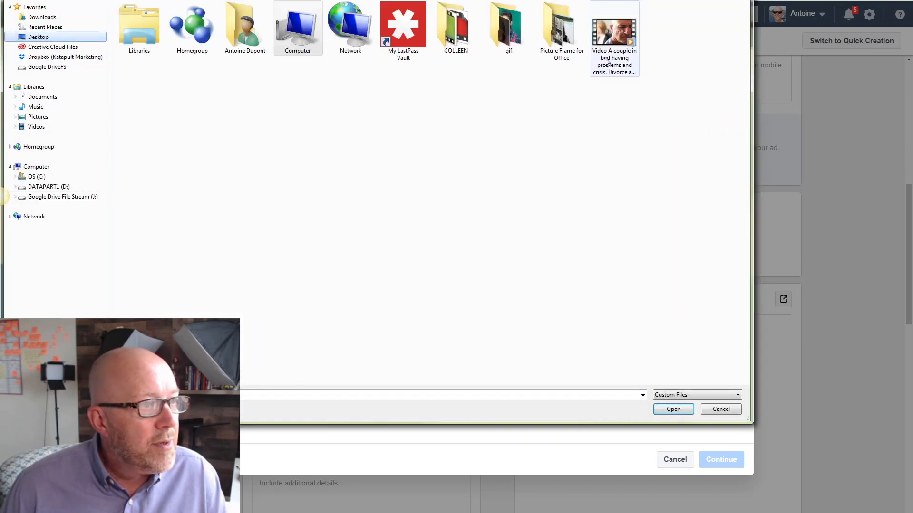
click(614, 26)
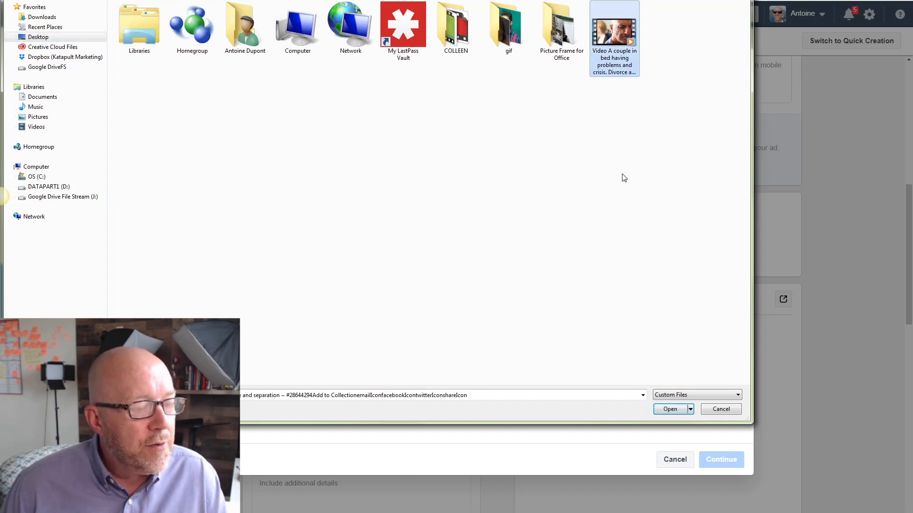
click(672, 414)
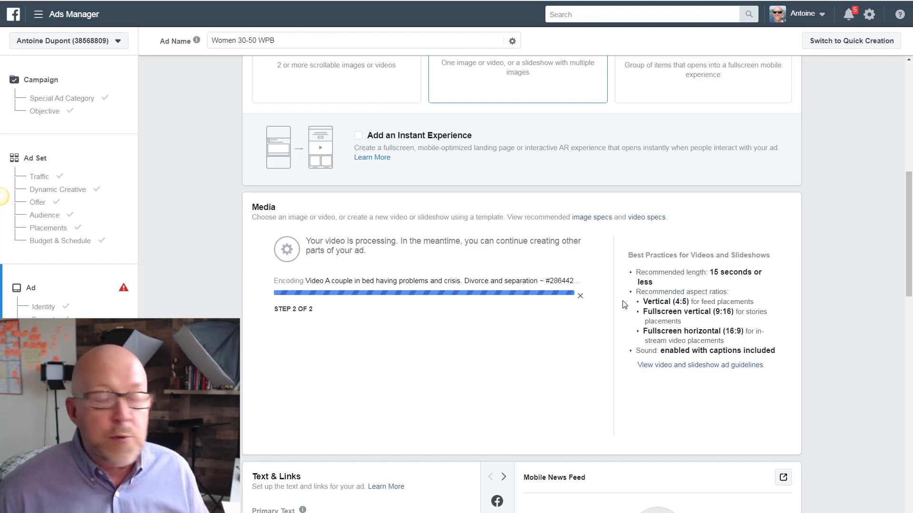
Preview the video ad in the Desktop News Feed and Mobile News Feed placements
scroll(625, 304, down, 3)
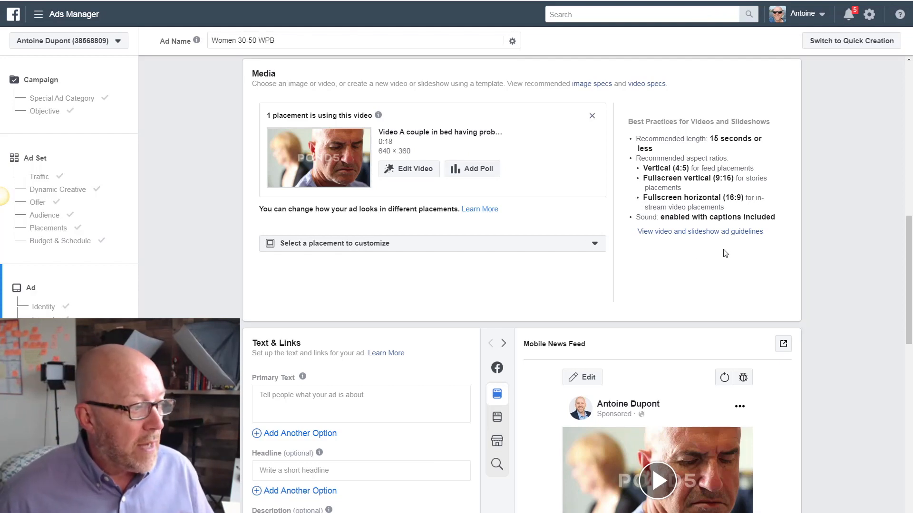
scroll(761, 249, down, 3)
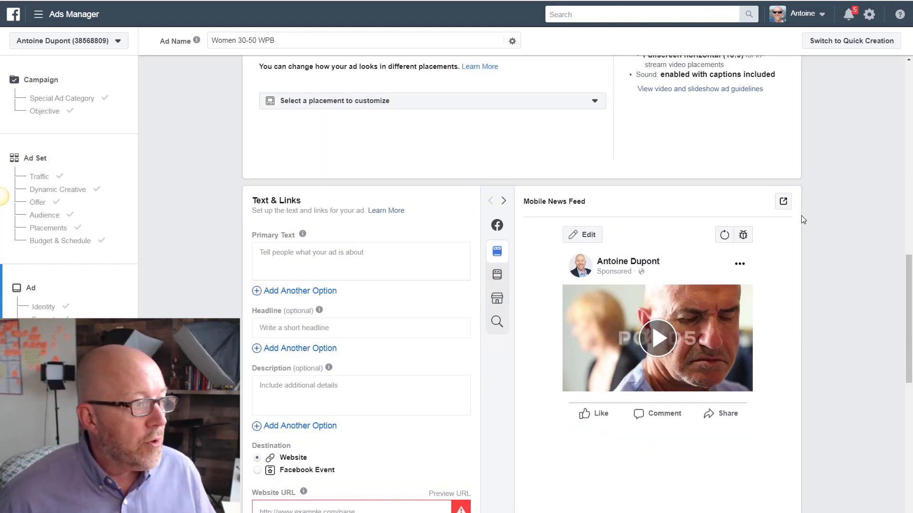
scroll(802, 220, down, 2)
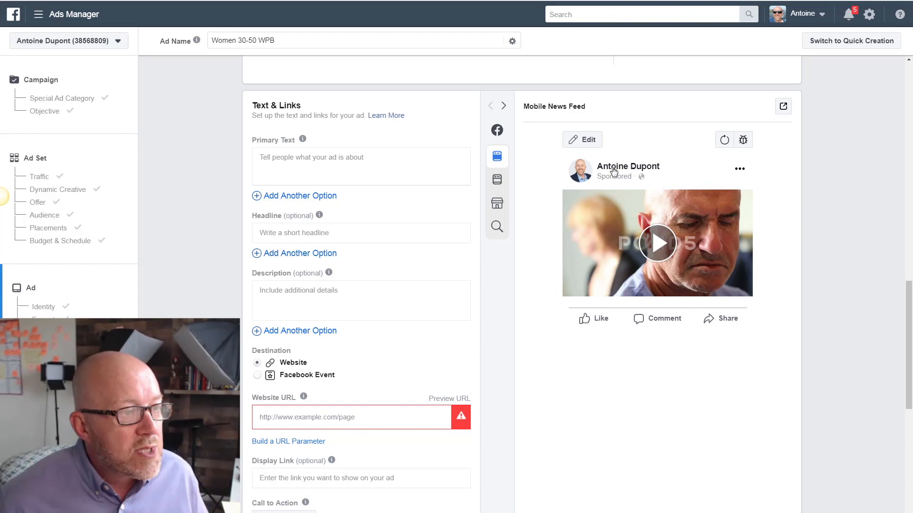
mouse_move(499, 163)
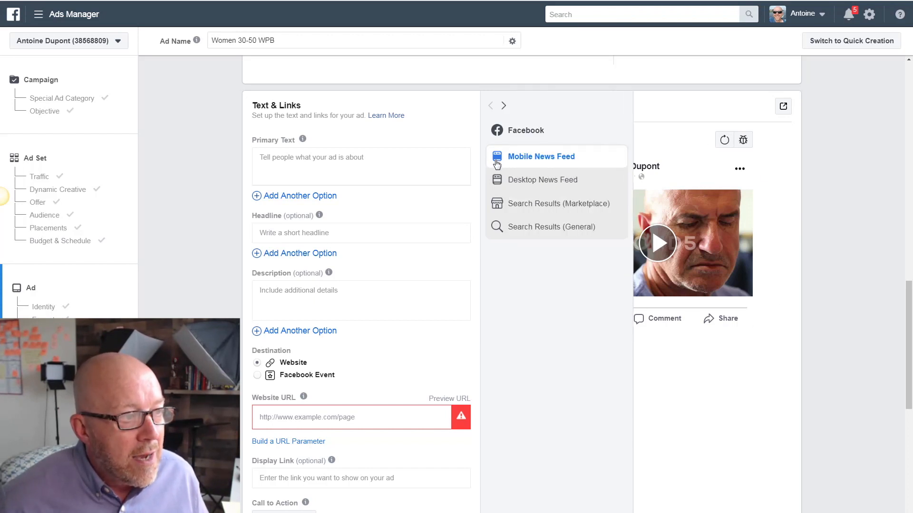
click(508, 184)
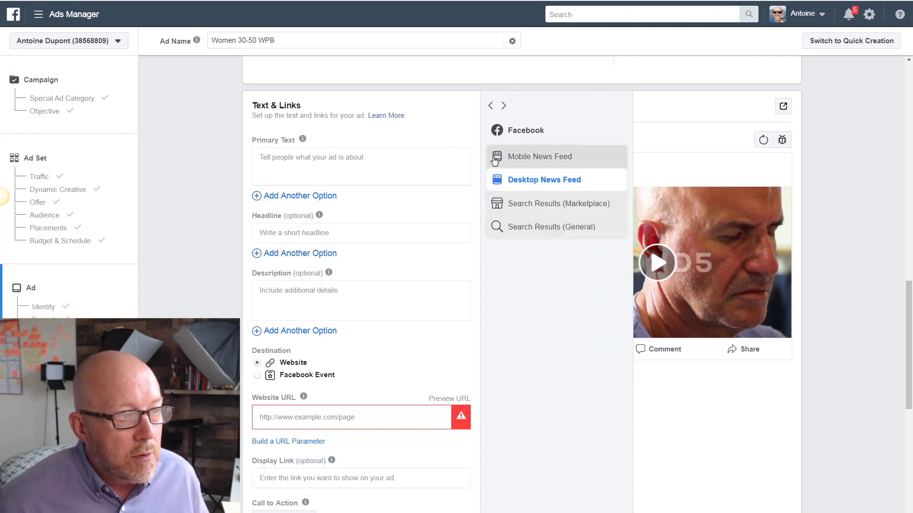
click(495, 160)
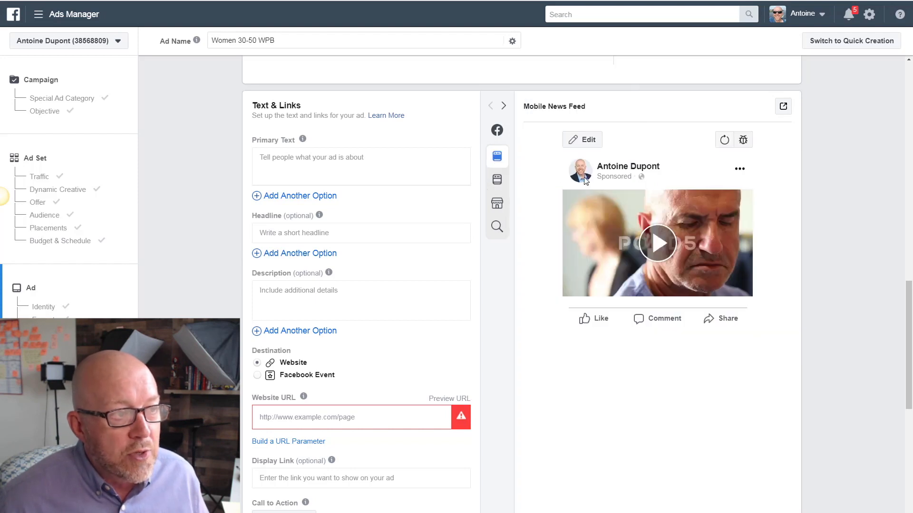
Copy the divorce coaching website's home page address from the browser and paste it as the ad's Website URL
click(277, 155)
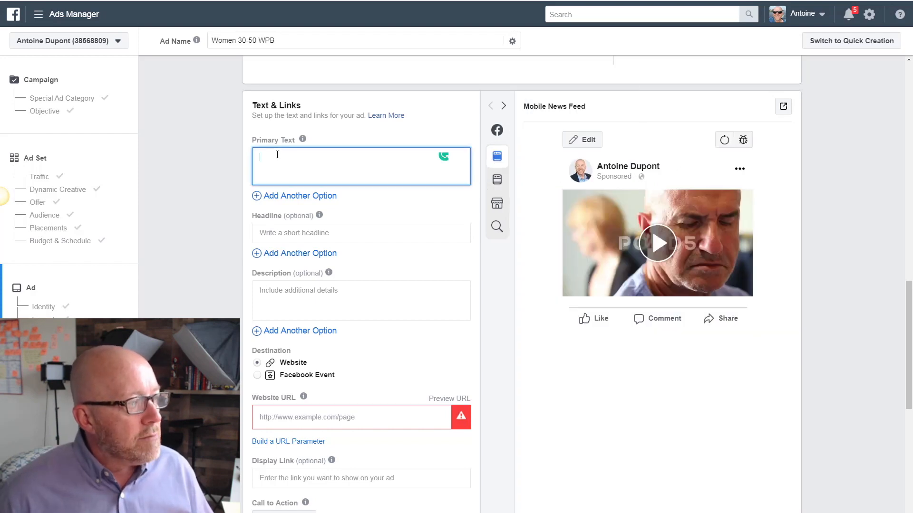
click(288, 232)
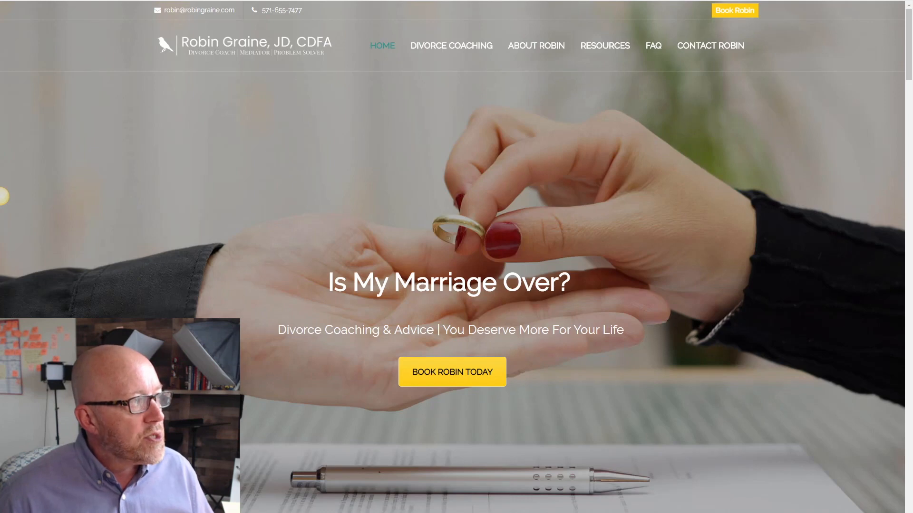
right_click(107, 1)
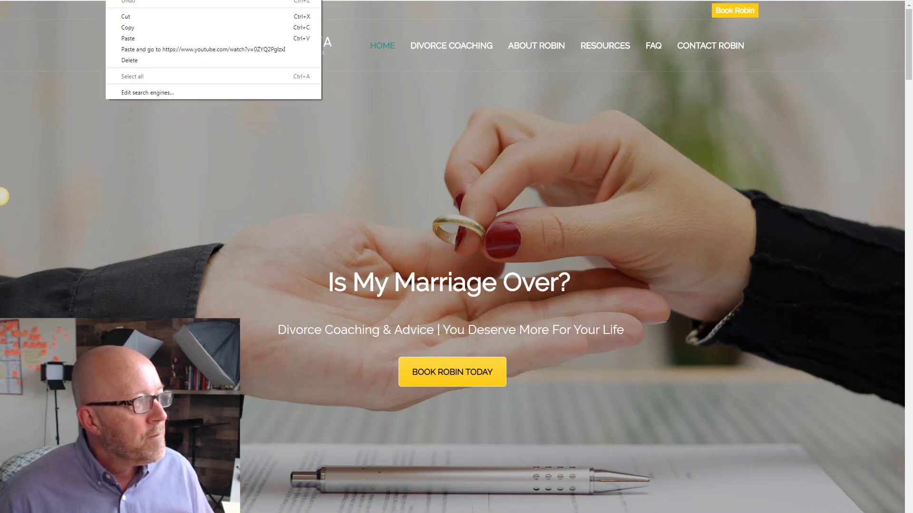
click(133, 27)
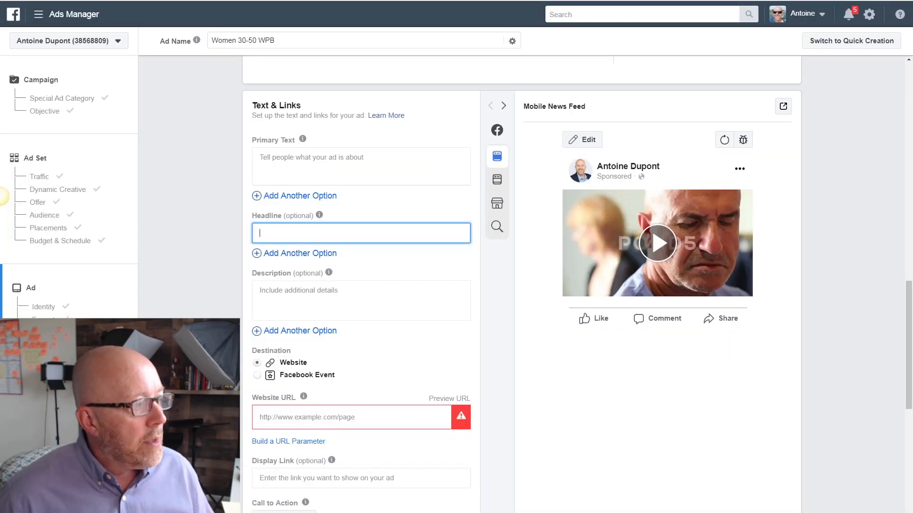
click(294, 420)
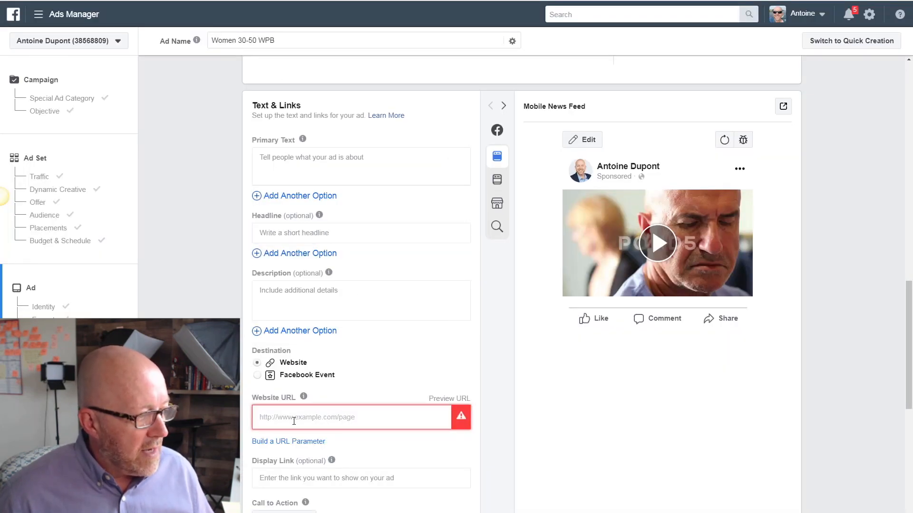
right_click(294, 422)
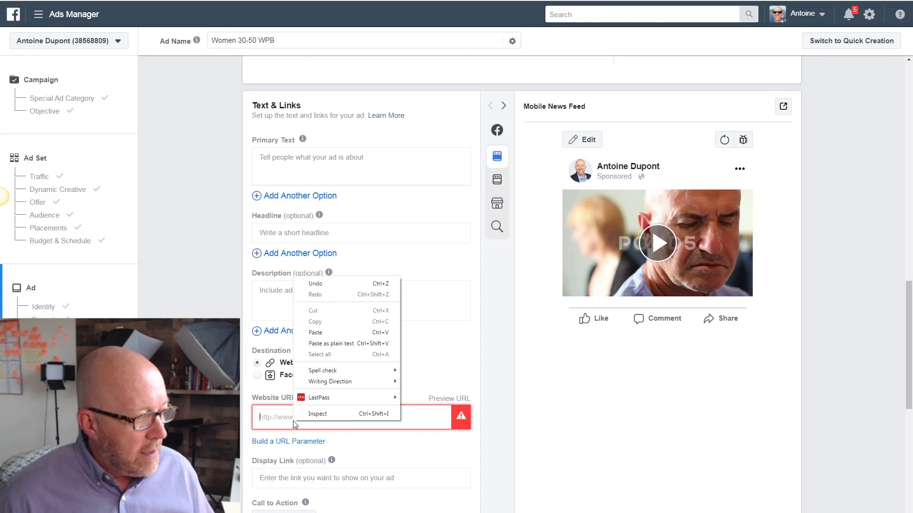
click(315, 332)
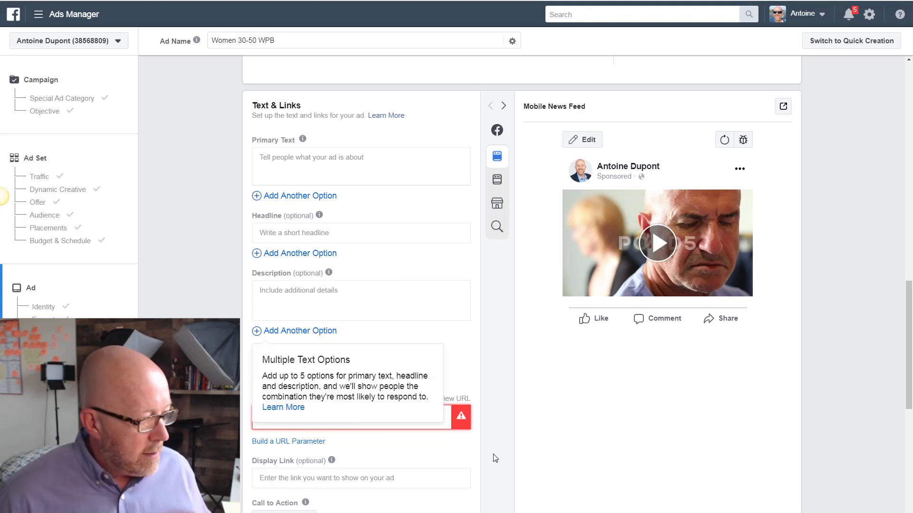
key(Tab)
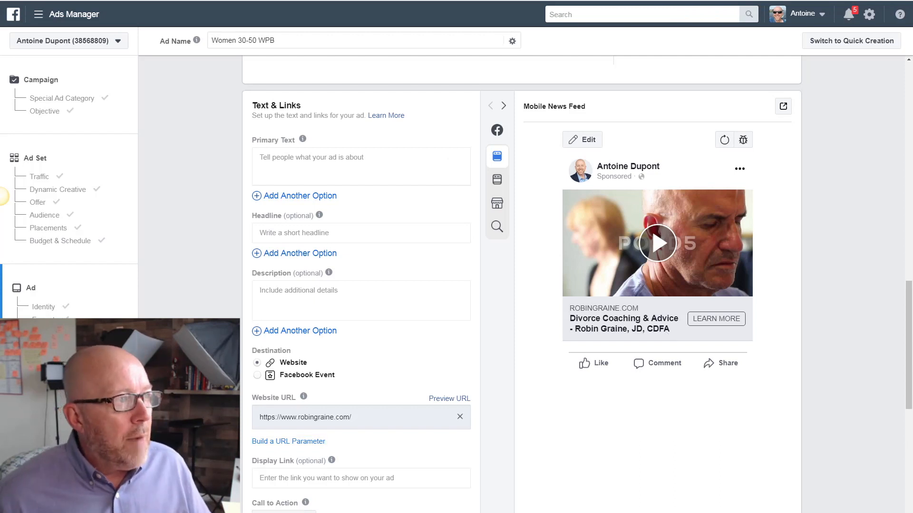
Copy the website passage from "Think your marriage is ending?" through "Let's Talk" and paste it as the ad's Primary Text
key(ctrl+Tab)
scroll(386, 216, down, 8)
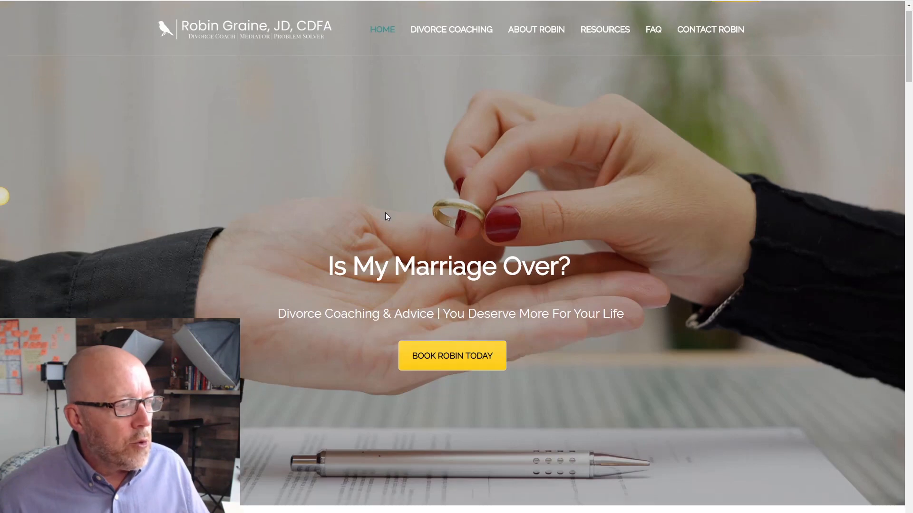
scroll(387, 217, down, 1)
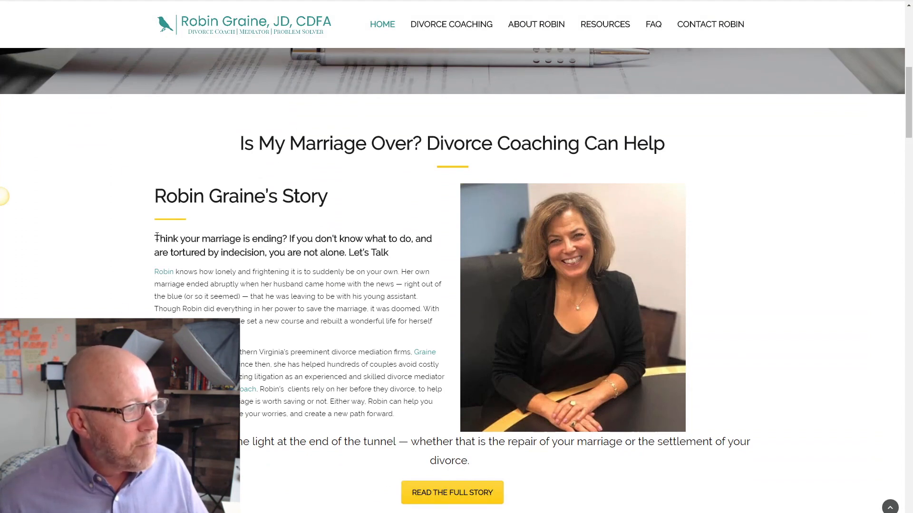
drag(156, 237, 392, 257)
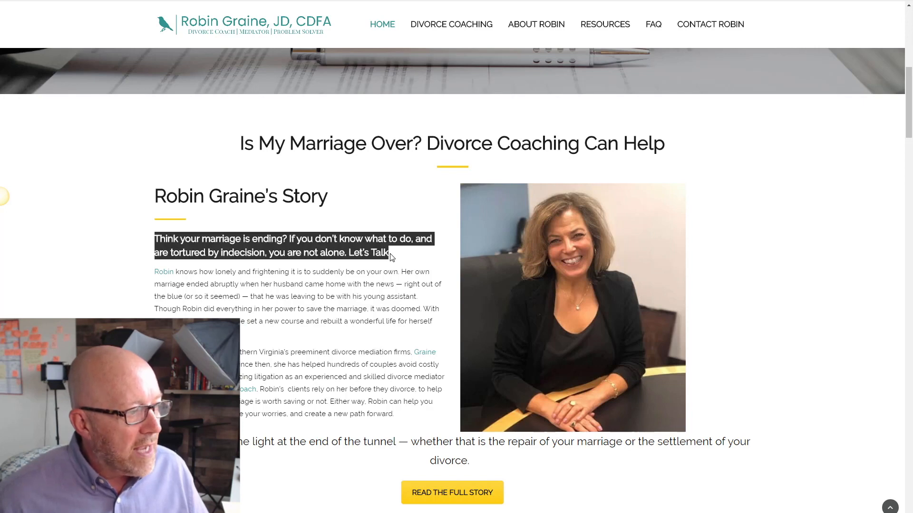
right_click(376, 254)
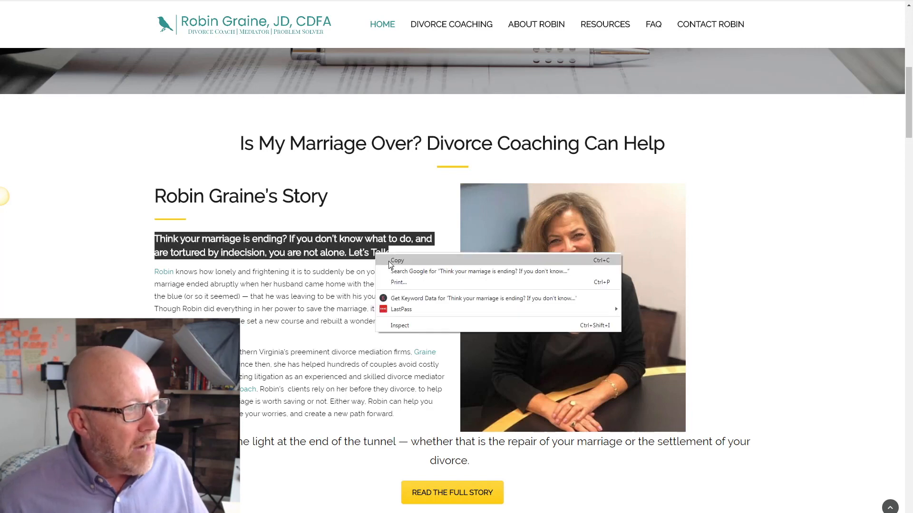
click(389, 261)
key(alt+Tab)
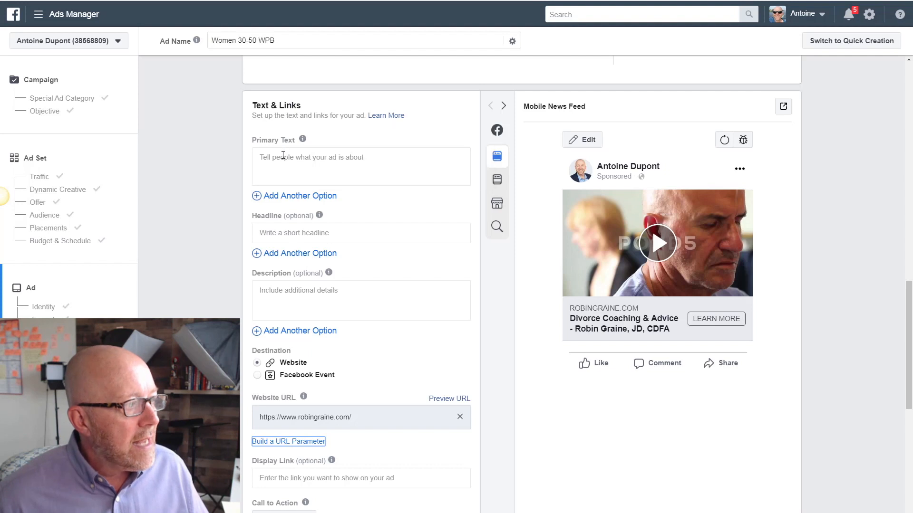
click(283, 155)
key(ctrl+v)
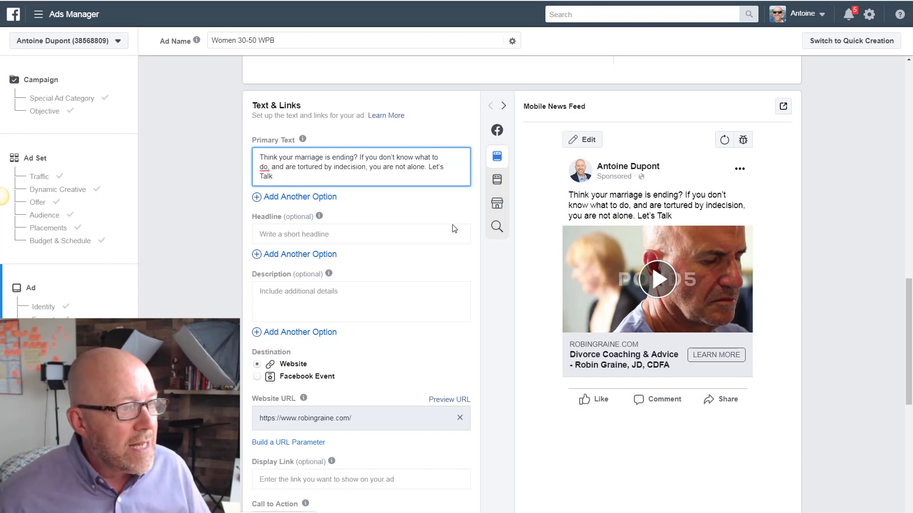
Copy "Is My Marriage Over?" from the divorce coaching website's heading and paste it as the ad's Headline
click(844, 224)
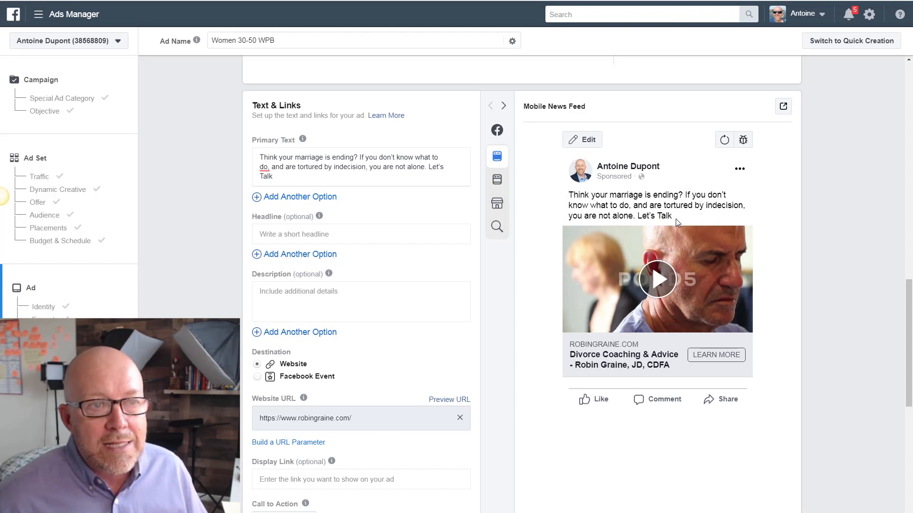
click(301, 234)
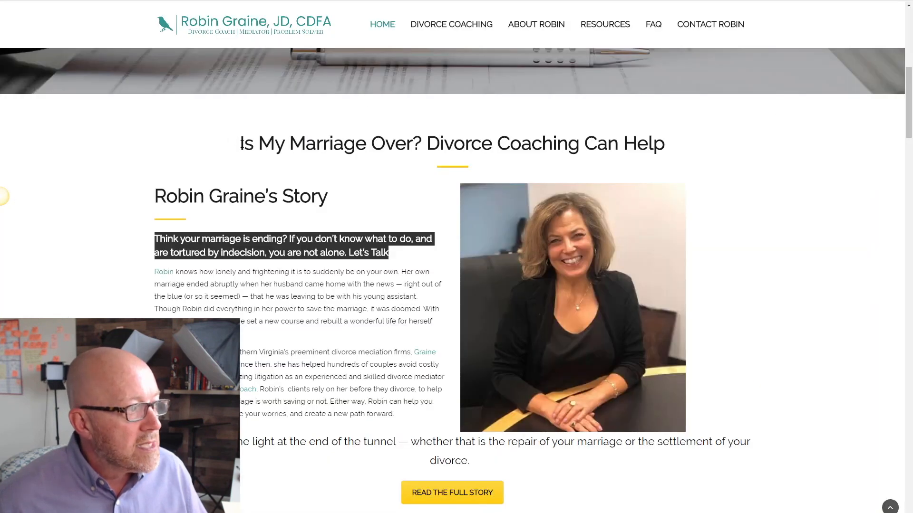
drag(241, 144, 424, 146)
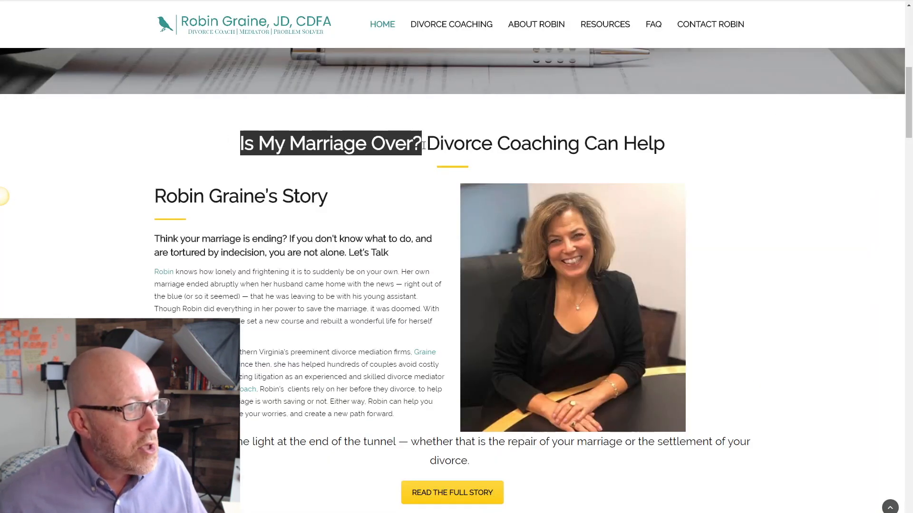
right_click(424, 145)
click(435, 151)
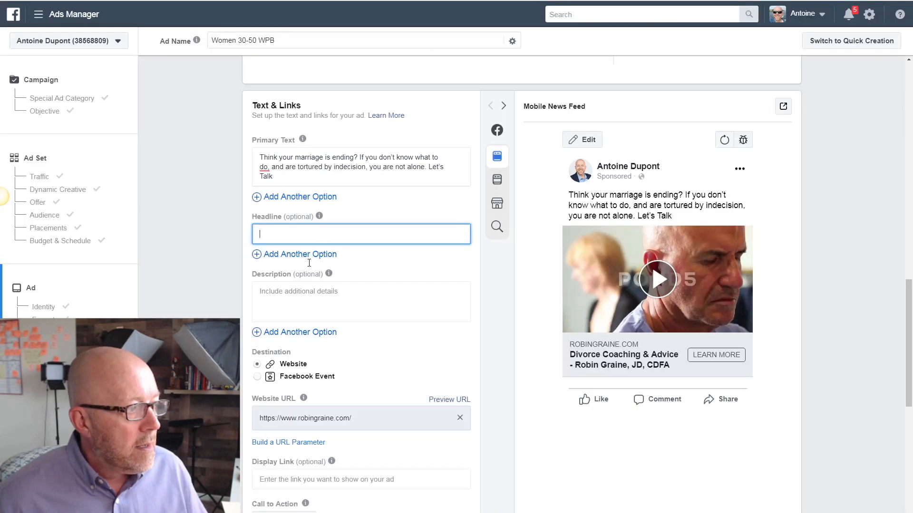
right_click(299, 236)
click(317, 290)
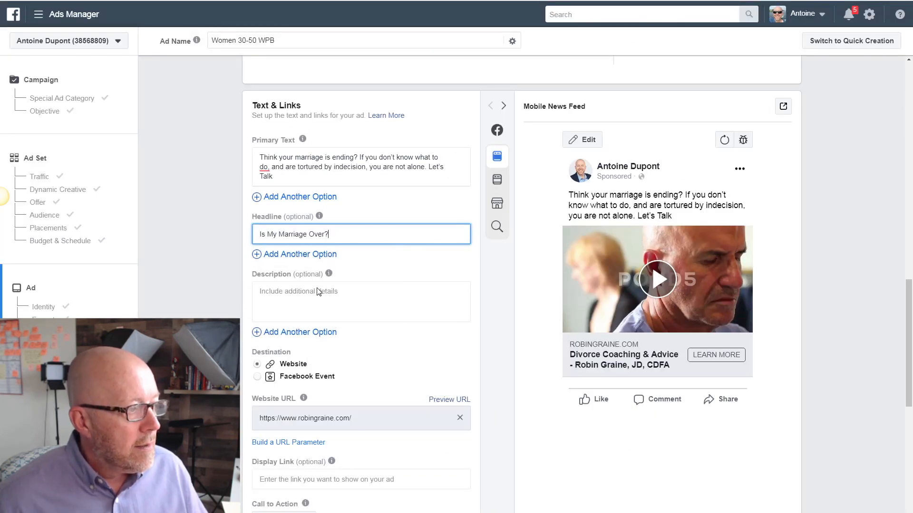
key(Tab)
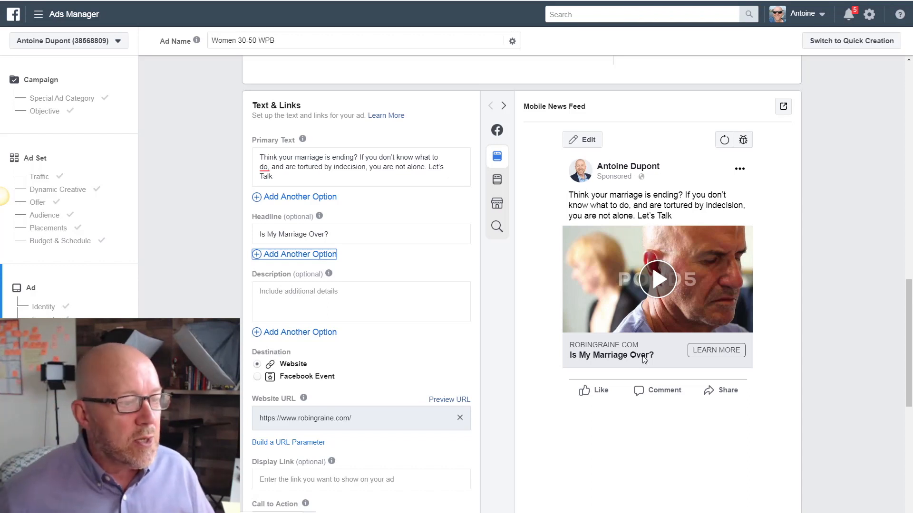
Copy the website's full "light at the end of the tunnel" sentence into the ad's Description and preview the ad in Desktop News Feed
click(332, 295)
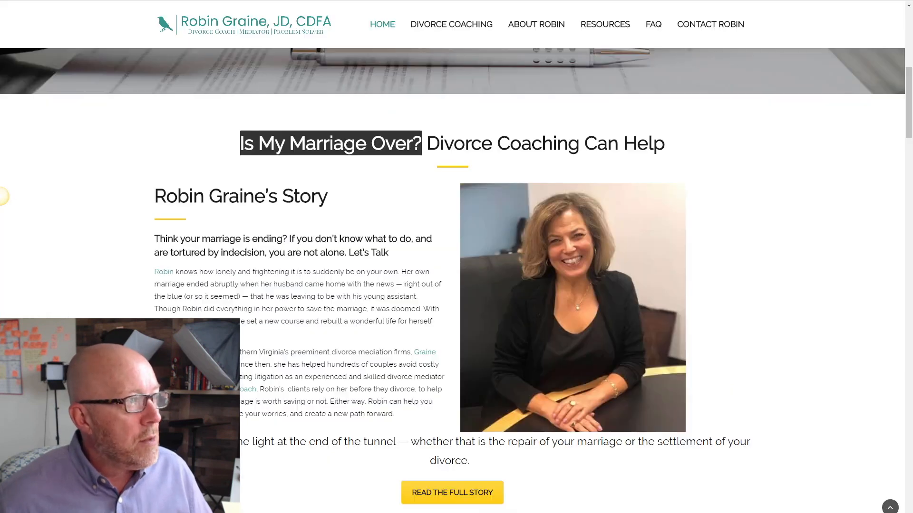
scroll(230, 272, down, 3)
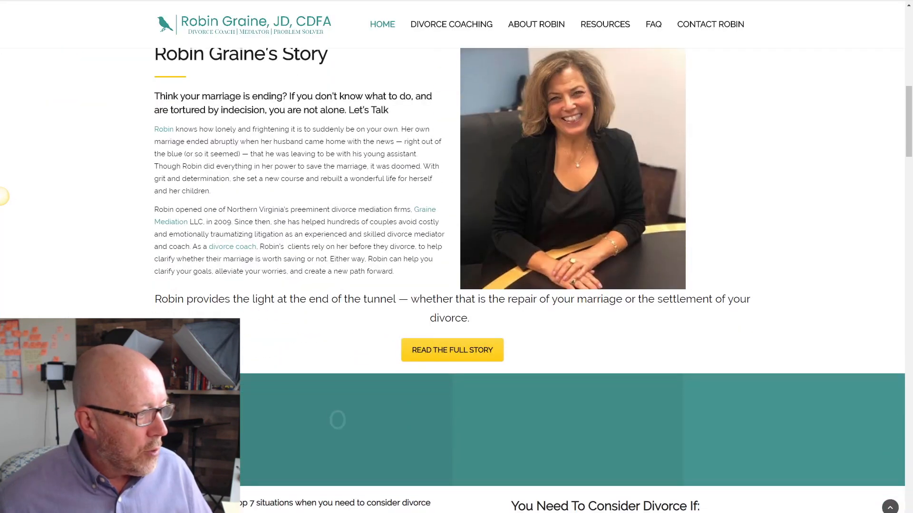
mouse_move(156, 299)
mouse_down()
mouse_move(481, 300)
mouse_move(478, 320)
mouse_up()
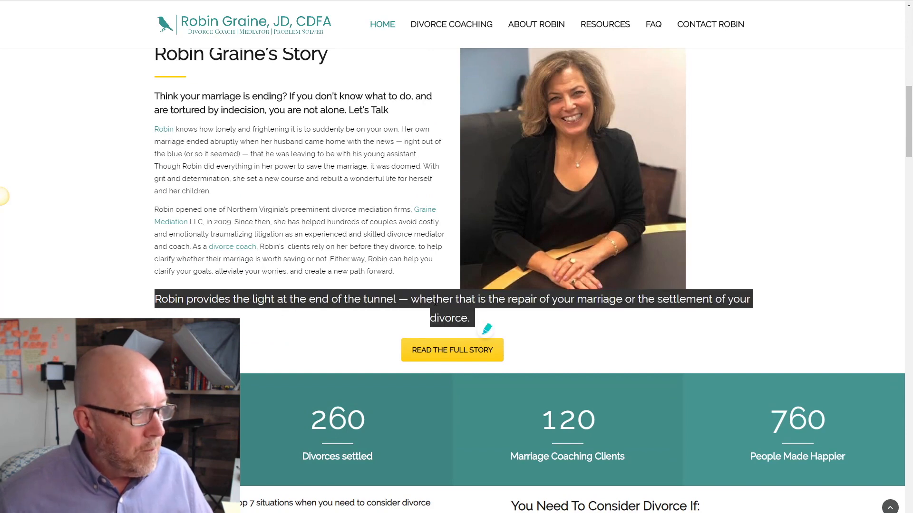
right_click(434, 303)
click(447, 308)
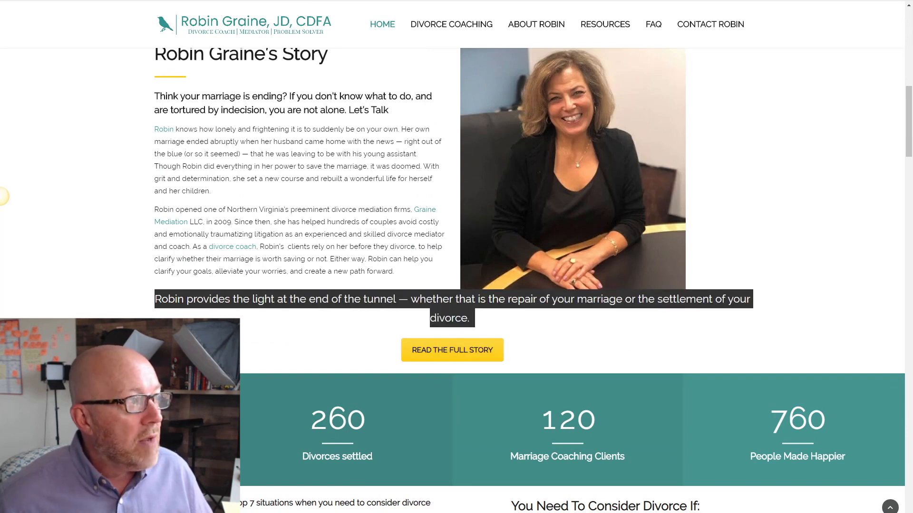
key(alt+Tab)
right_click(275, 290)
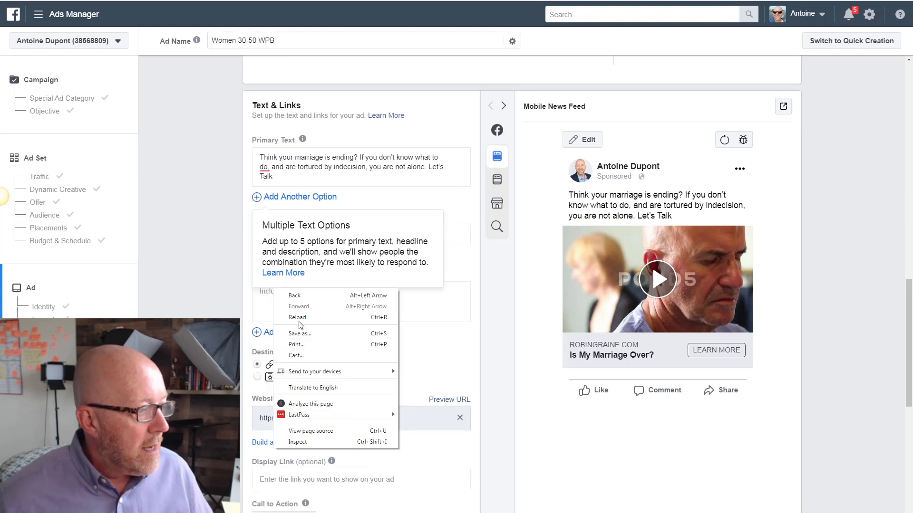
click(267, 297)
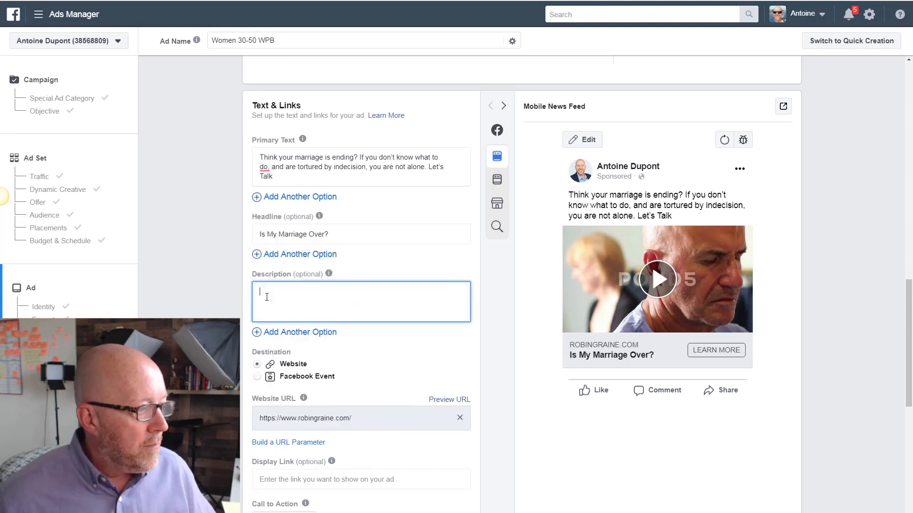
key(ctrl+v)
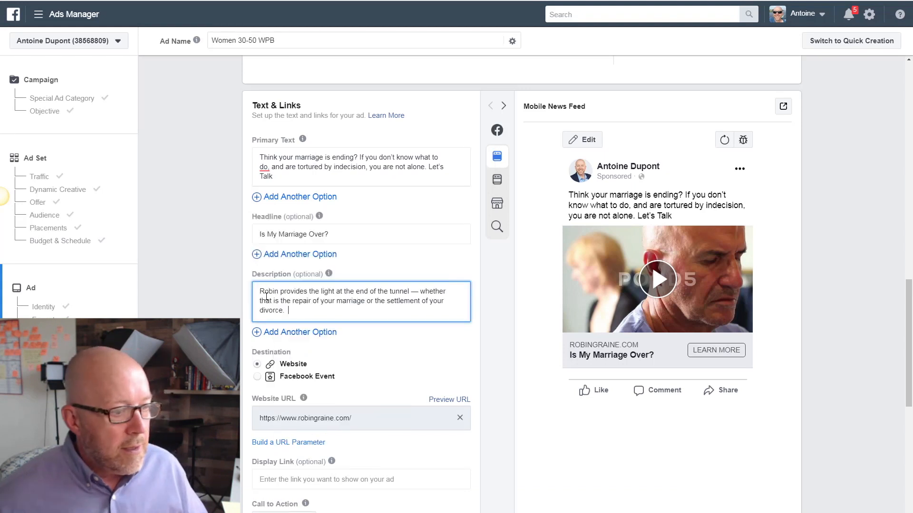
key(Tab)
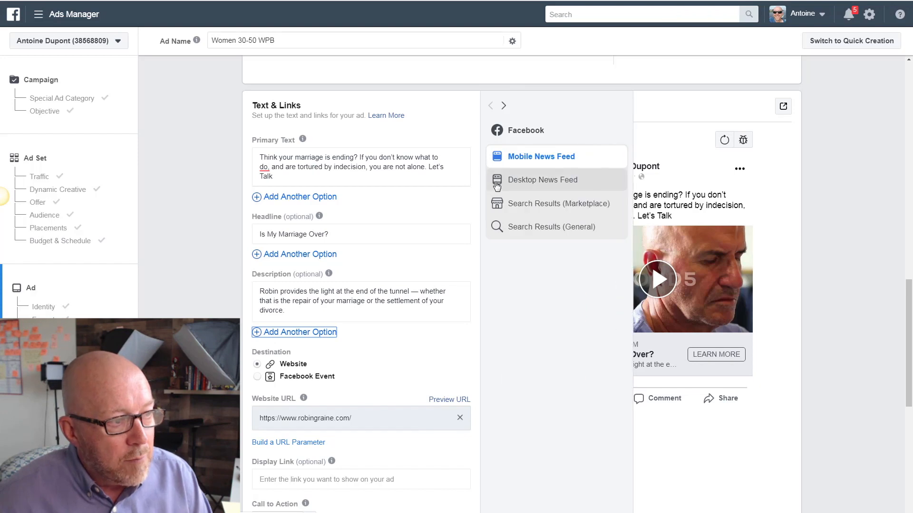
click(496, 183)
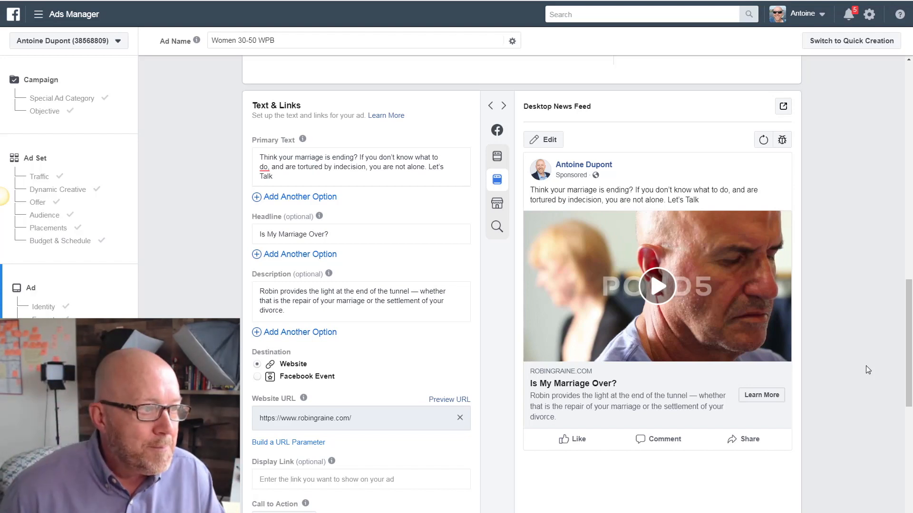
Choose Learn More as the ad's Call to Action
scroll(866, 366, down, 3)
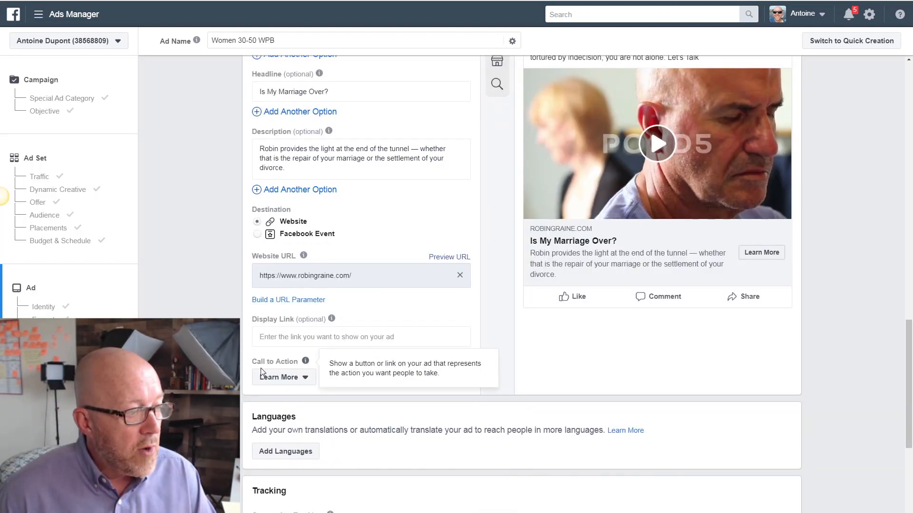
click(306, 379)
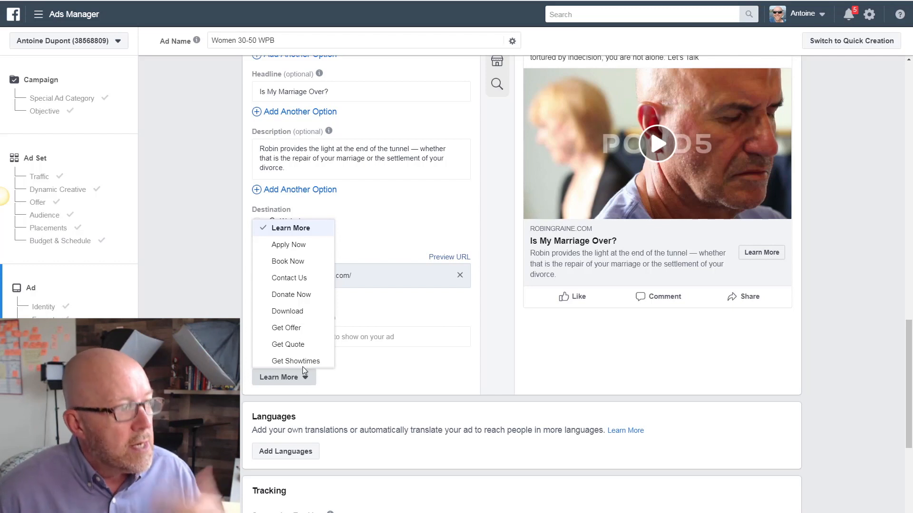
click(316, 229)
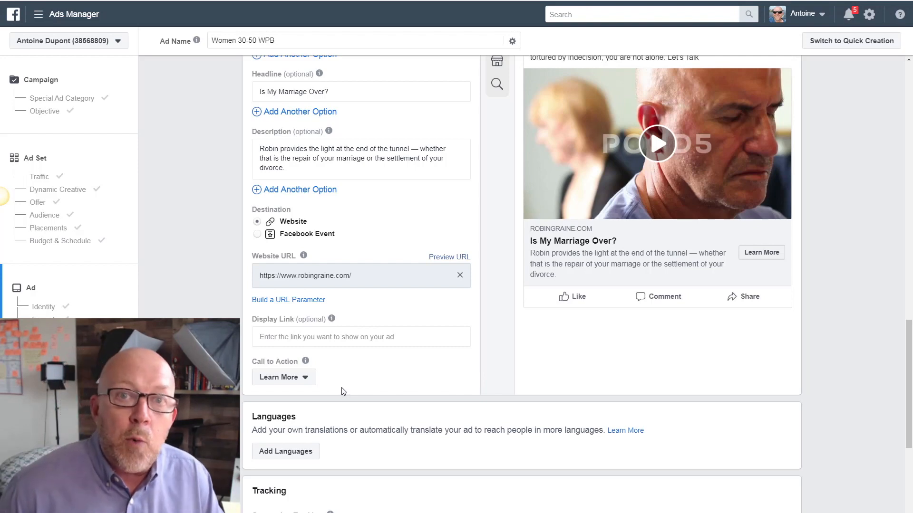
Leave Facebook Pixel tracking off and confirm the campaign to submit the ad
scroll(344, 391, down, 5)
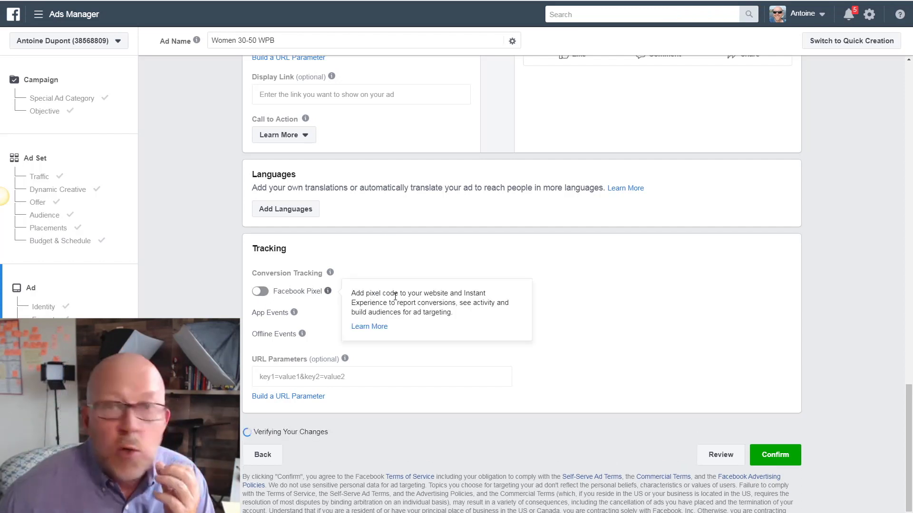
mouse_move(332, 356)
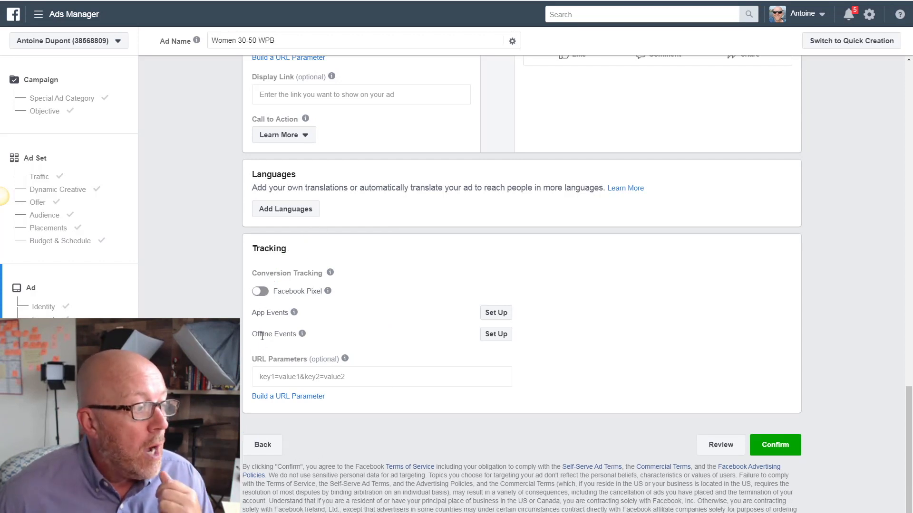
click(783, 450)
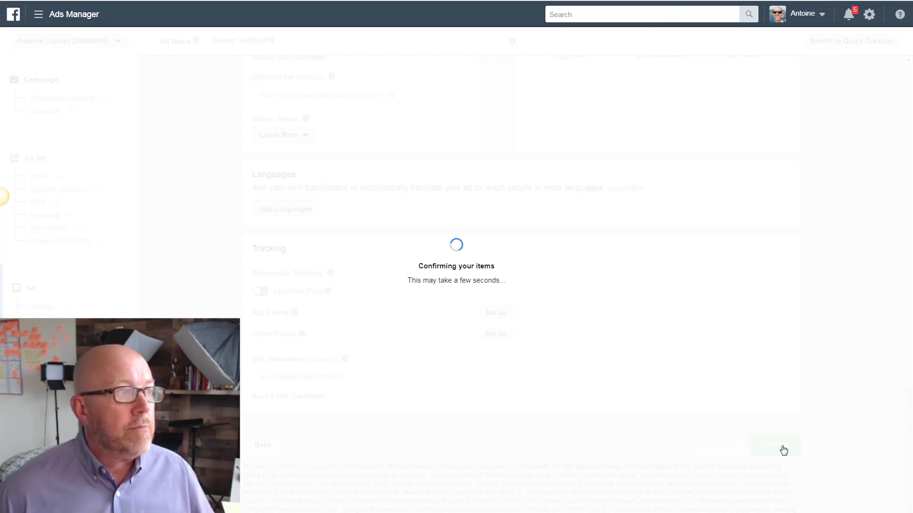